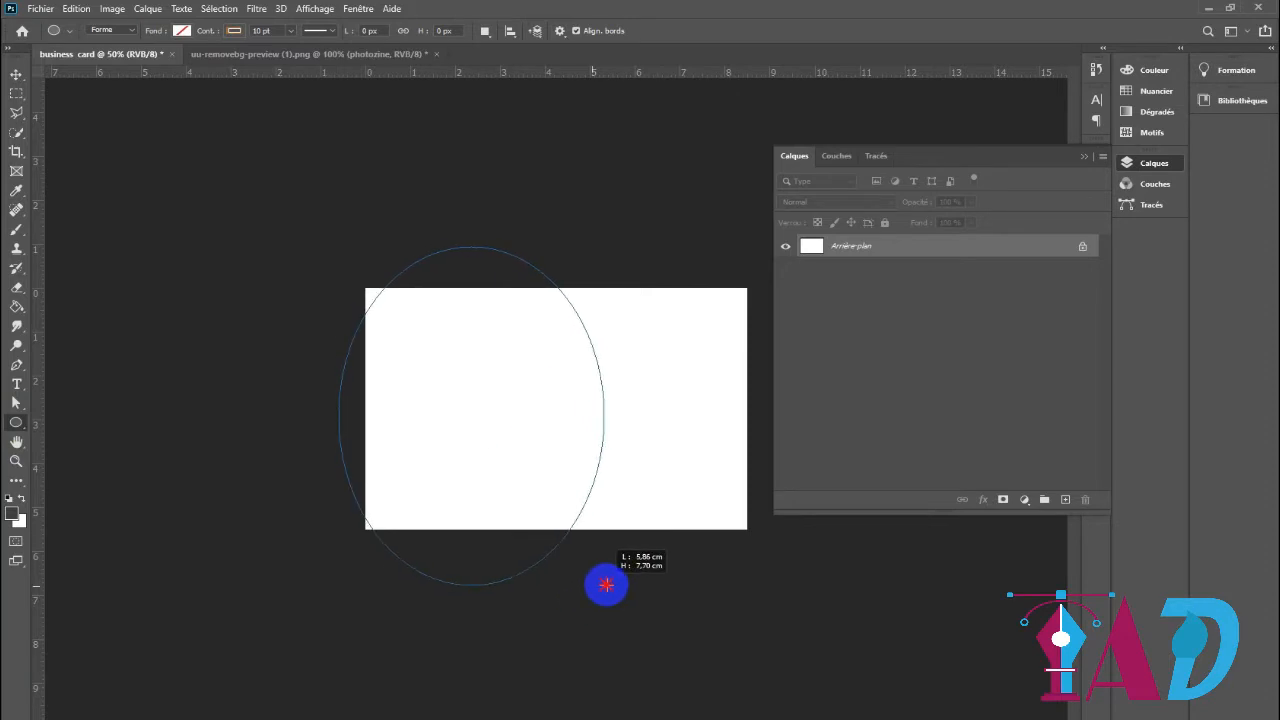
# Give the unfilled ellipse a solid black 000000 stroke with a width of about 2.43 pt
pyautogui.click(880, 345)
pyautogui.click(906, 345)
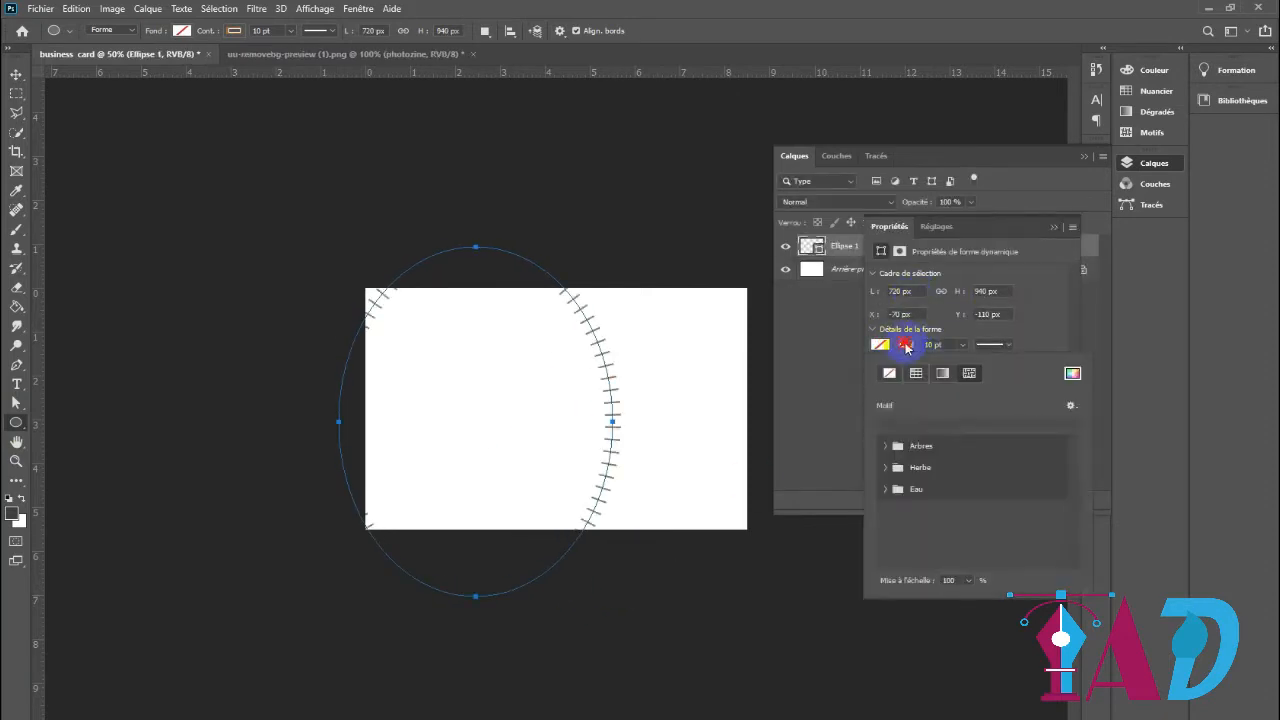
pyautogui.click(1072, 373)
pyautogui.click(1157, 372)
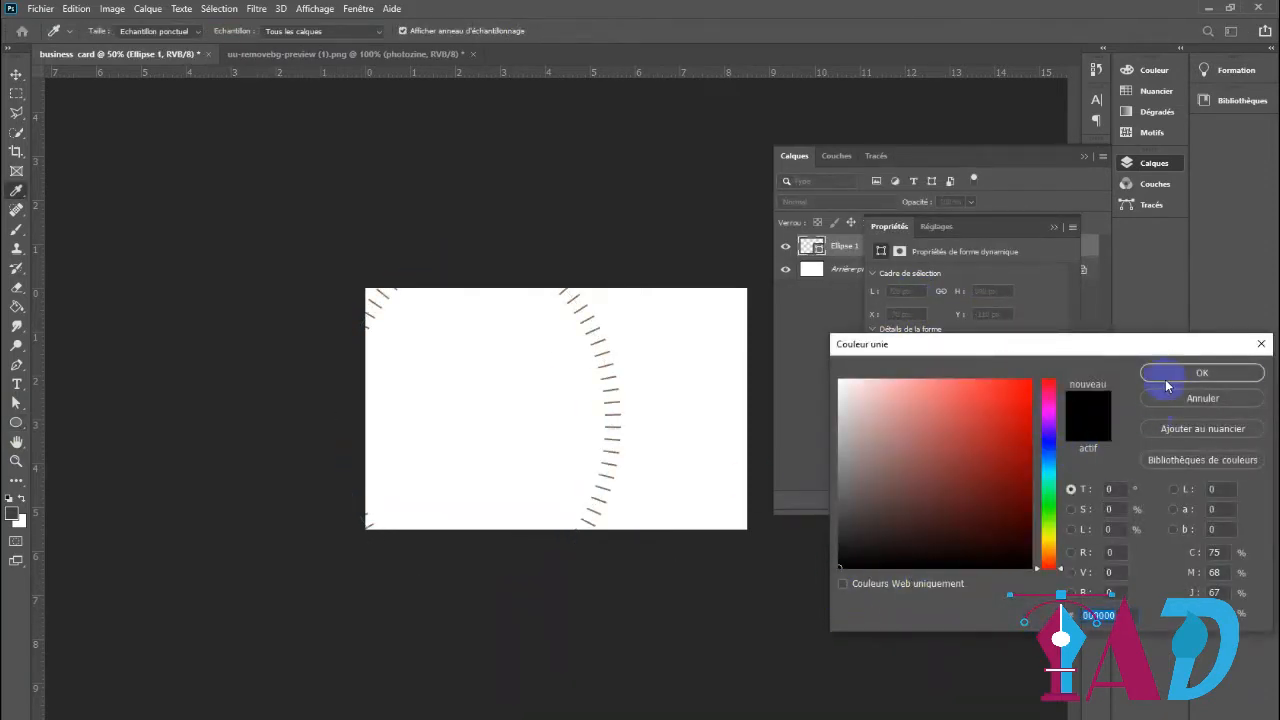
pyautogui.click(964, 345)
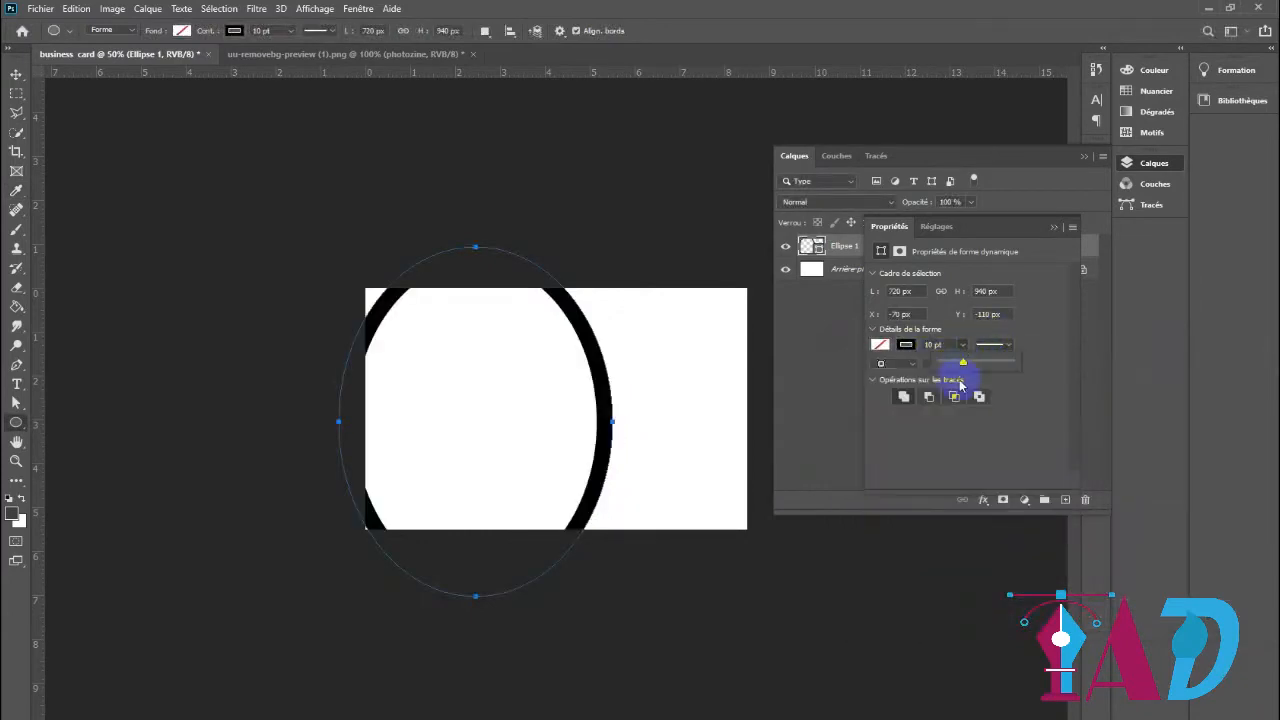
pyautogui.moveTo(960, 367); pyautogui.dragTo(955, 367)
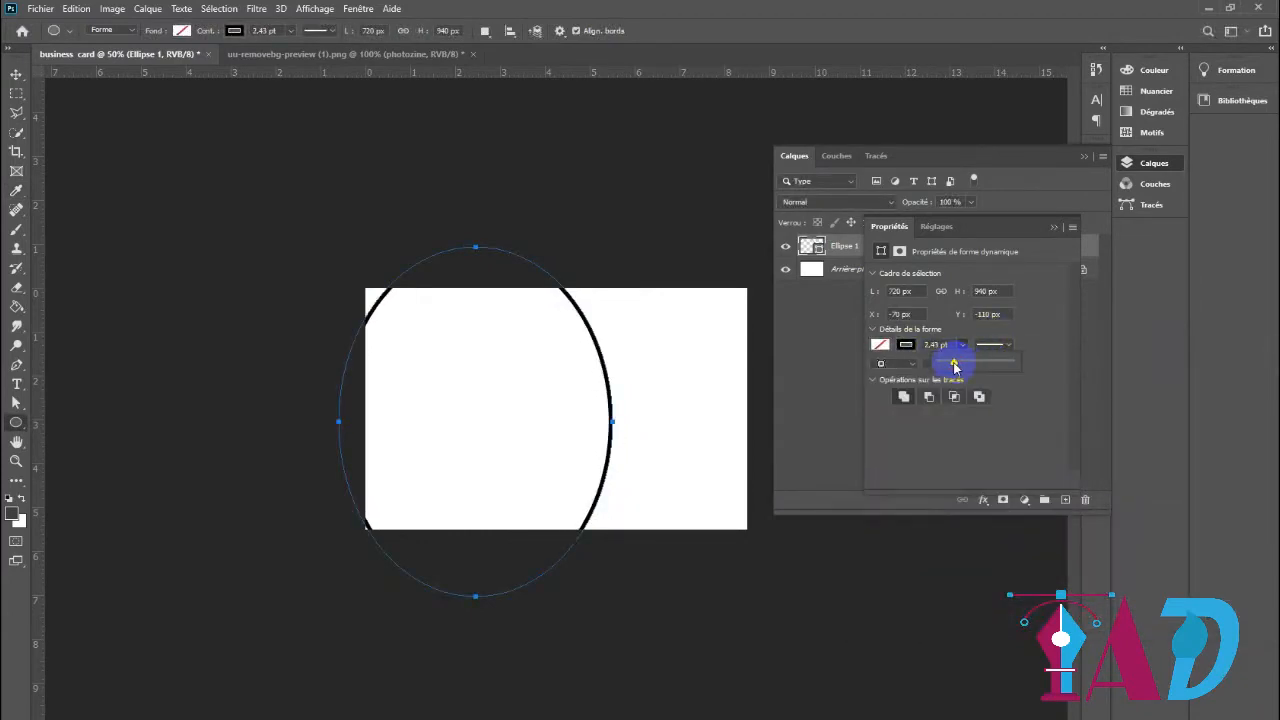
# Enlarge the ellipse and shift it left so its arc crosses the card about 3.5 cm from the left edge
pyautogui.click(16, 74)
pyautogui.click(600, 367)
pyautogui.moveTo(336, 249); pyautogui.dragTo(260, 206)
pyautogui.moveTo(296, 394); pyautogui.dragTo(219, 391)
pyautogui.moveTo(607, 425); pyautogui.dragTo(518, 440)
pyautogui.press('Return')
pyautogui.click(613, 420)
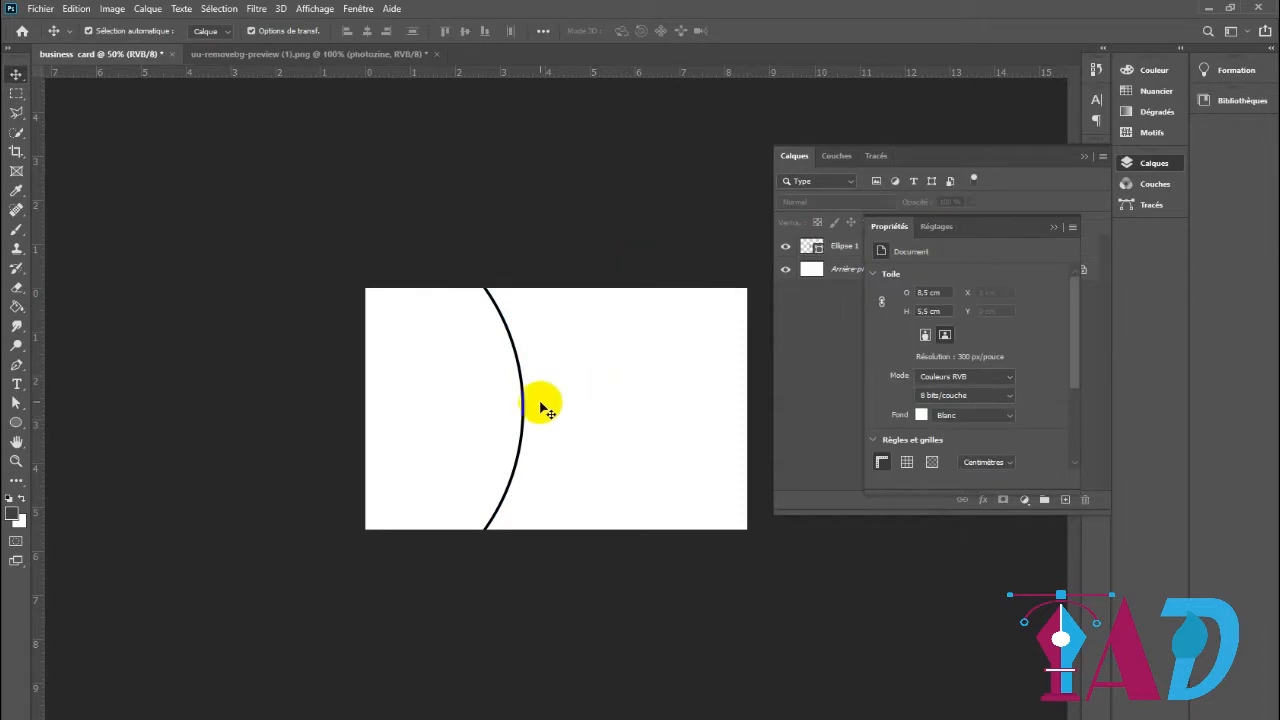
pyautogui.click(1053, 227)
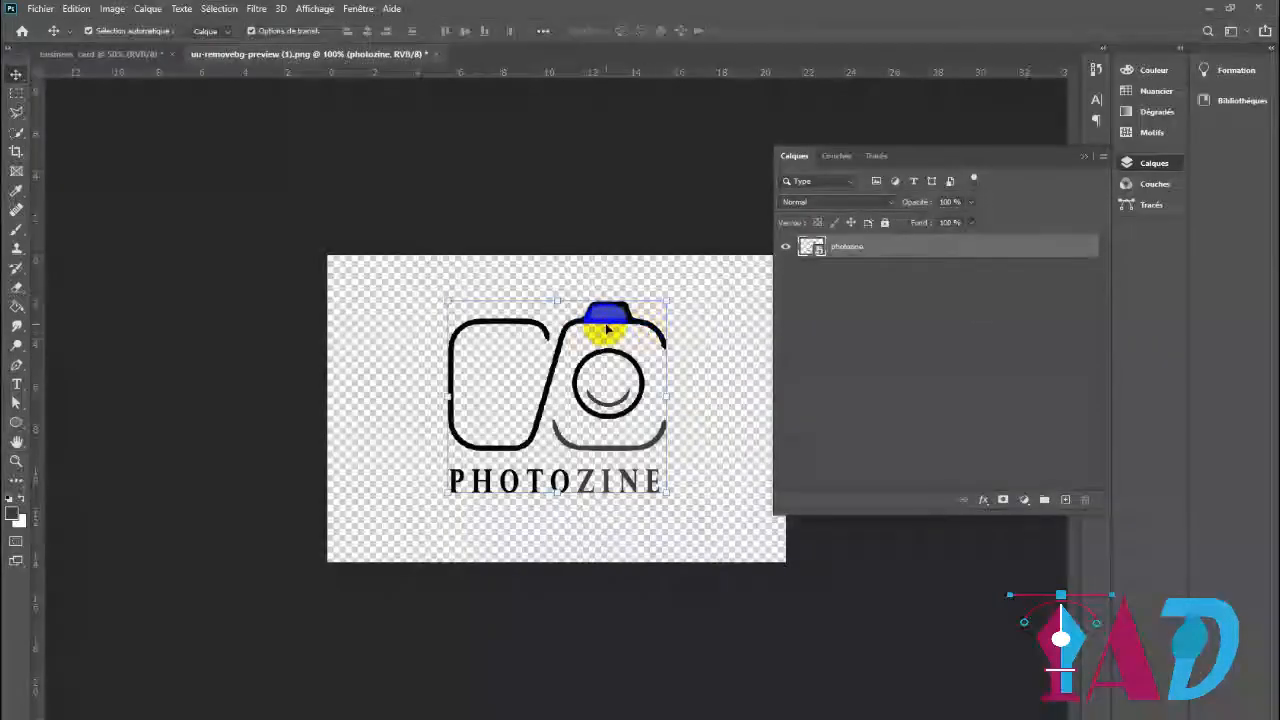
# Place the PHOTOZINE logo left of the arc at a size of about 2.17 × 1.95 cm
pyautogui.moveTo(606, 322); pyautogui.dragTo(457, 366)
pyautogui.moveTo(497, 457); pyautogui.dragTo(485, 446)
pyautogui.moveTo(471, 404); pyautogui.dragTo(472, 408)
pyautogui.click(857, 30)
pyautogui.click(700, 183)
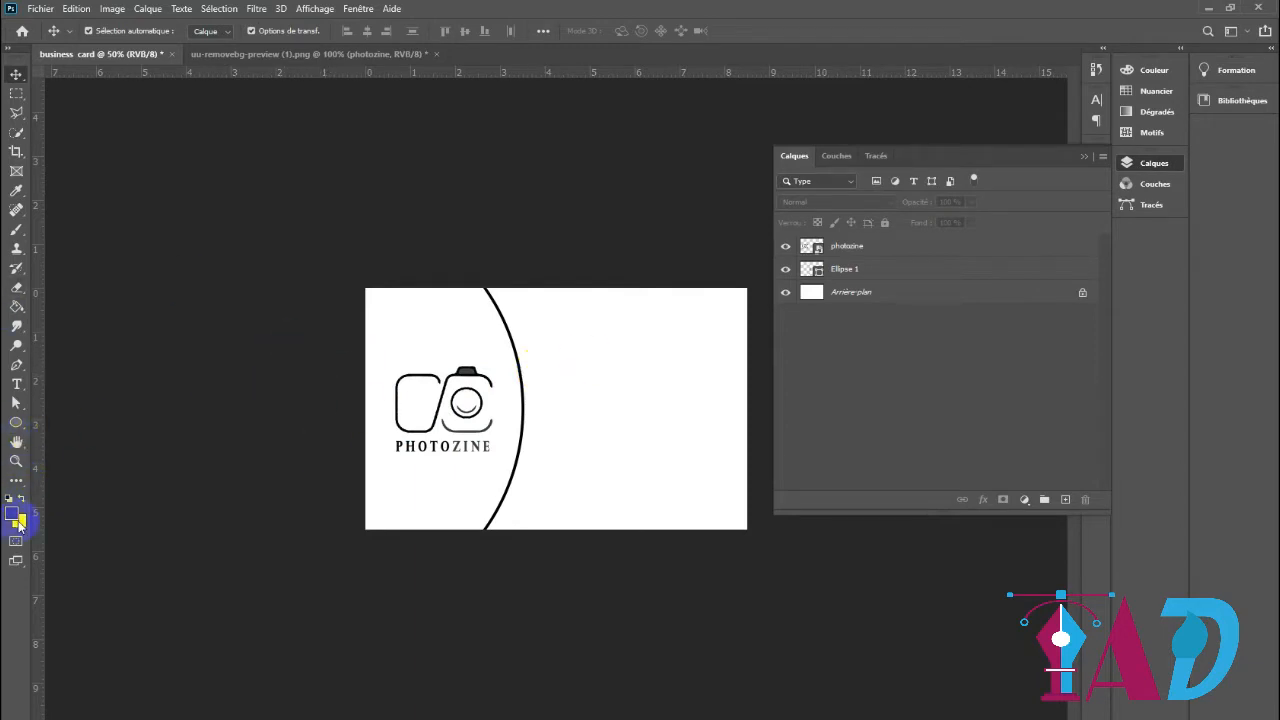
# Draw a 32 × 32 px square in the card's top-left corner with black fill and no stroke
pyautogui.rightClick(16, 428)
pyautogui.click(60, 422)
pyautogui.moveTo(364, 288); pyautogui.dragTo(376, 299)
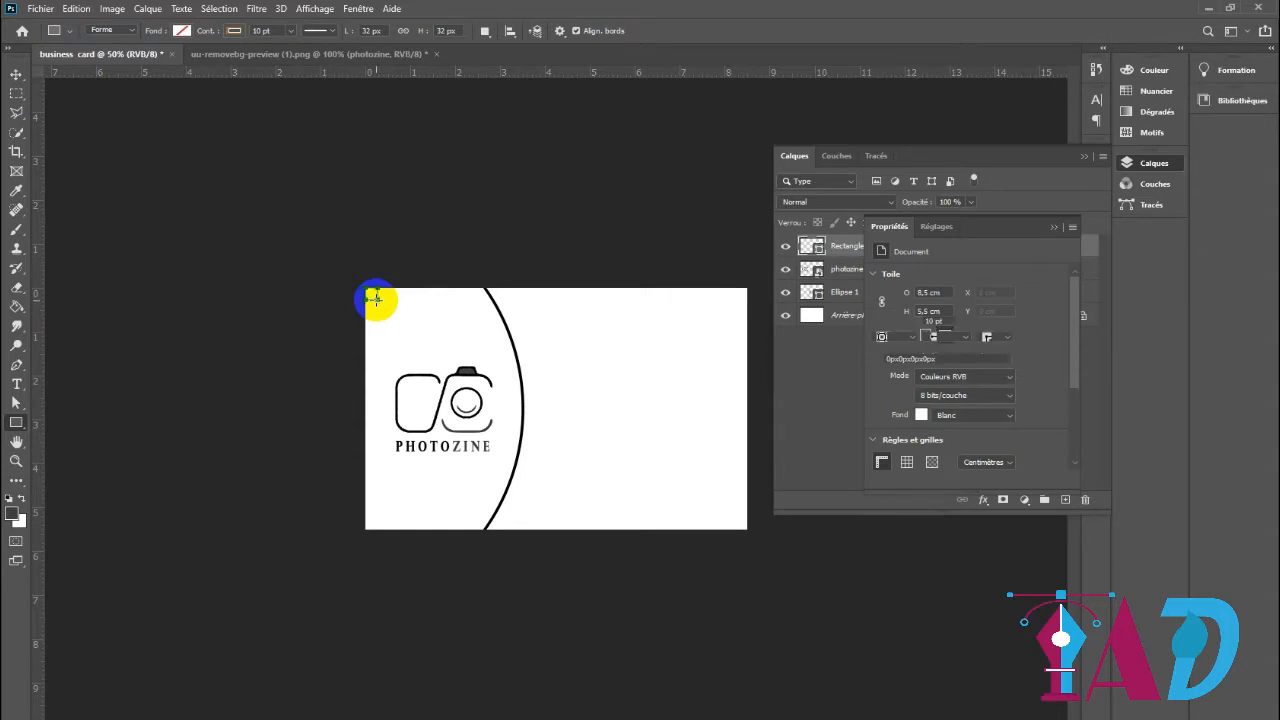
pyautogui.click(881, 320)
pyautogui.click(883, 401)
pyautogui.click(907, 321)
pyautogui.click(889, 349)
# Create margin guides from the small square's edges at the card's corners and delete the square
pyautogui.rightClick(370, 289)
pyautogui.click(423, 354)
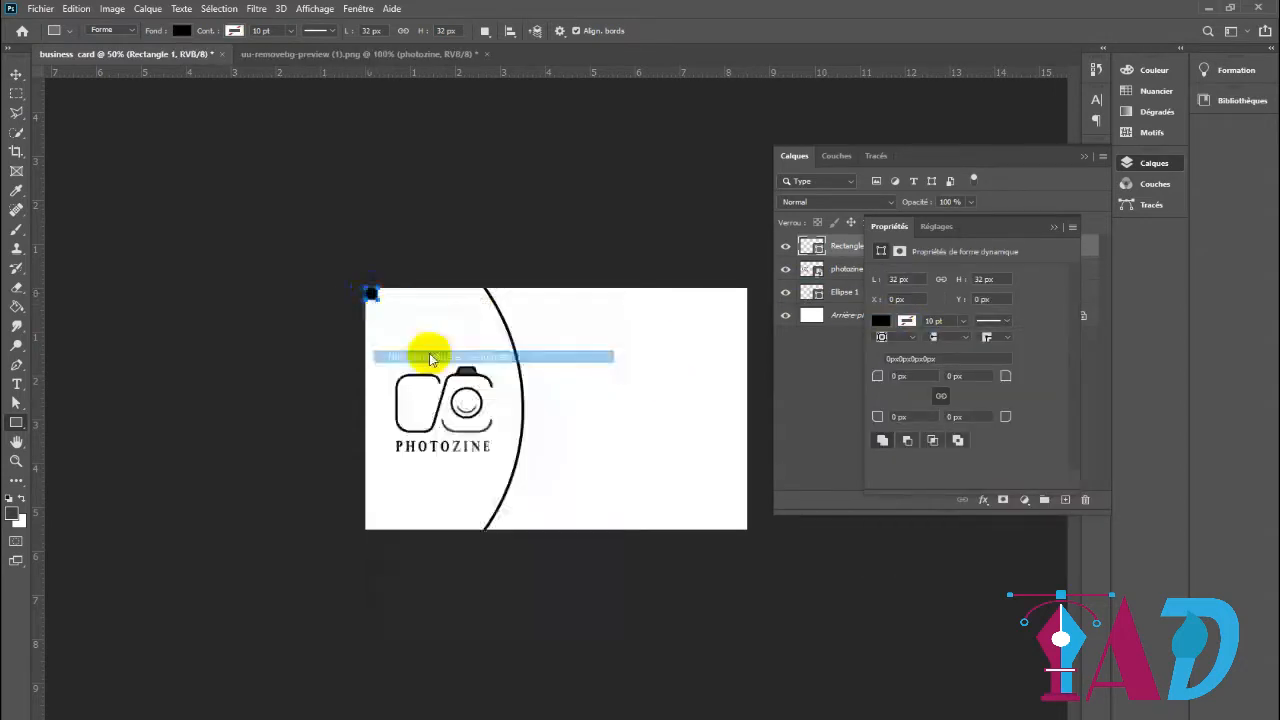
pyautogui.moveTo(372, 296); pyautogui.dragTo(736, 519)
pyautogui.rightClick(372, 522)
pyautogui.click(443, 260)
pyautogui.rightClick(736, 519)
pyautogui.click(812, 262)
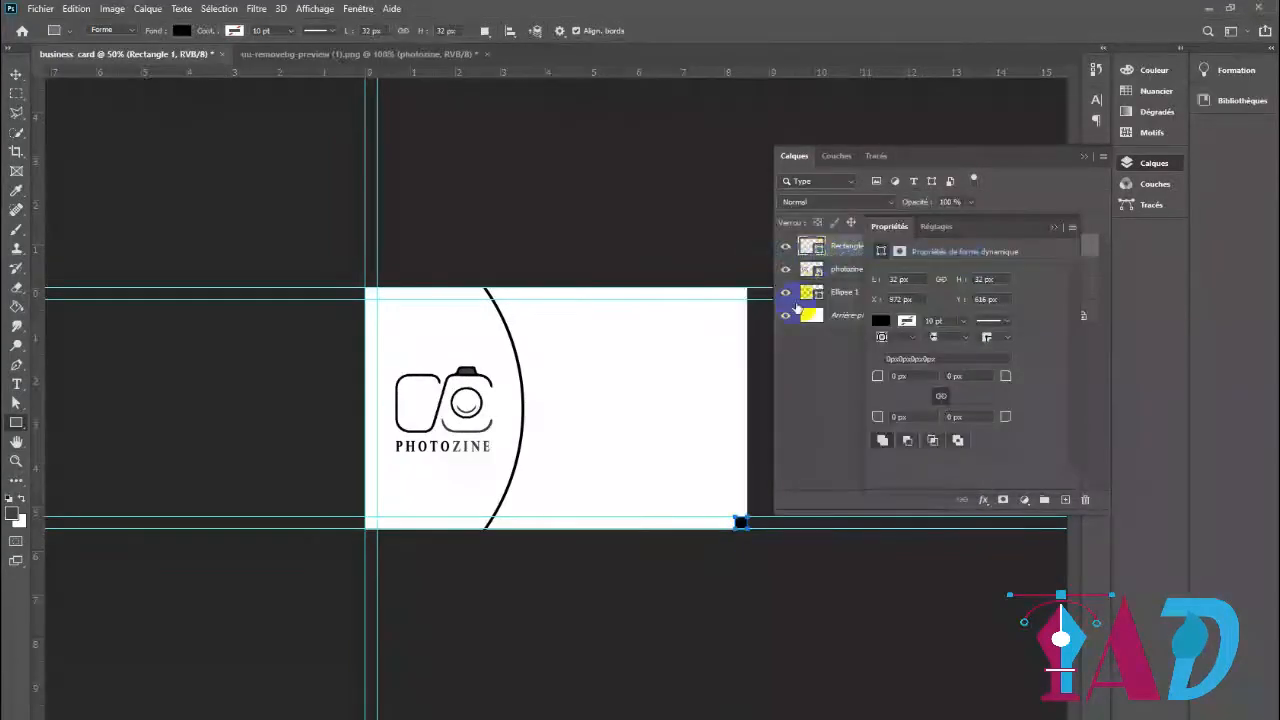
pyautogui.press('v')
pyautogui.press('Delete')
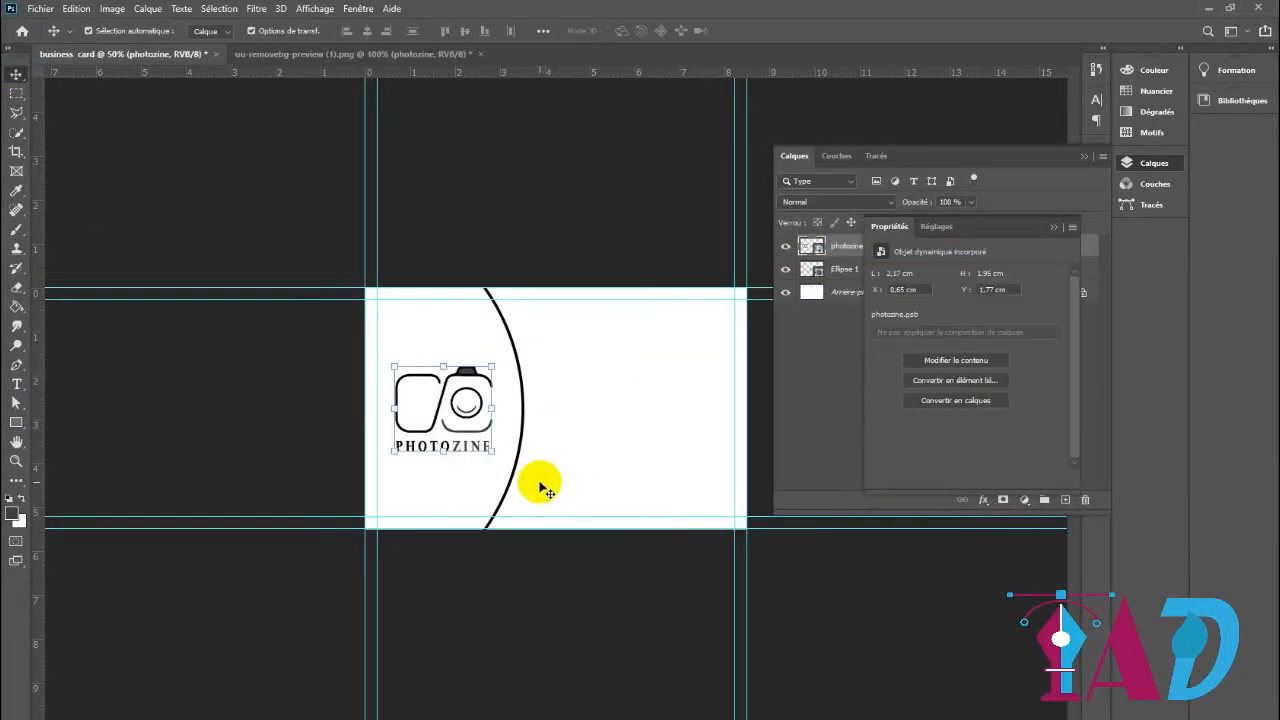
# Nudge the PHOTOZINE logo left to X 0.55 cm
pyautogui.click(524, 394)
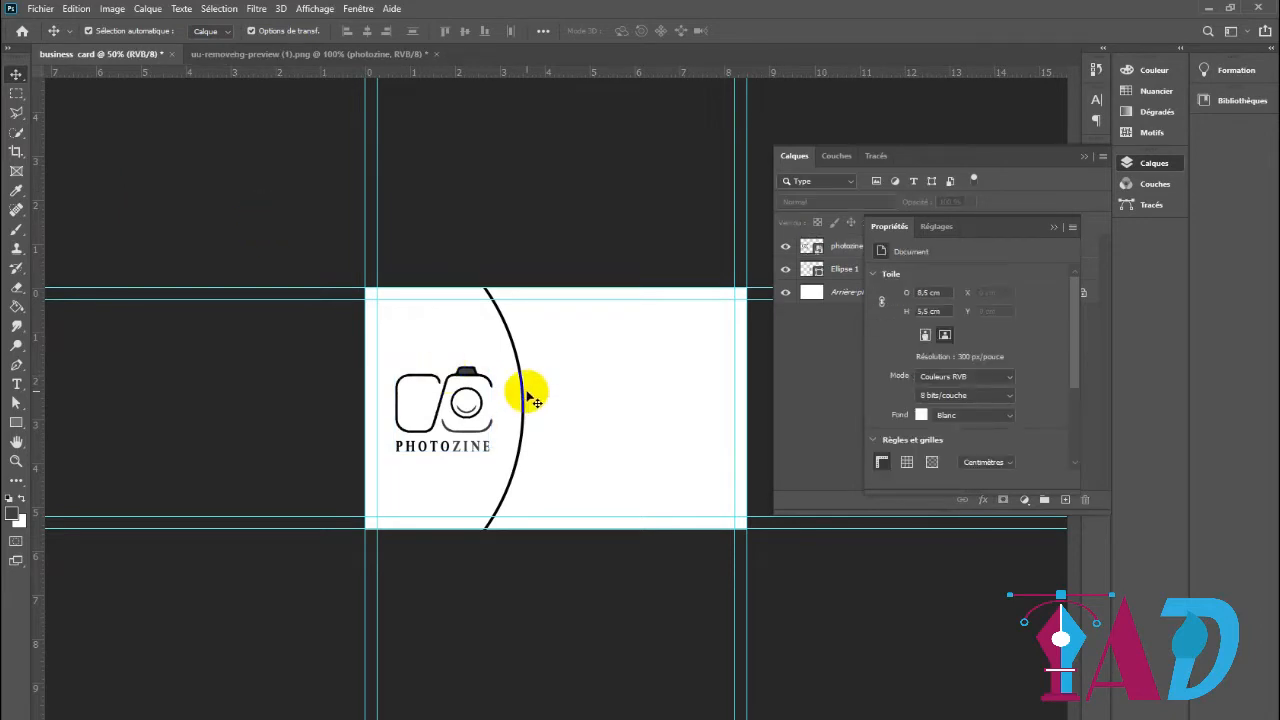
pyautogui.click(465, 418)
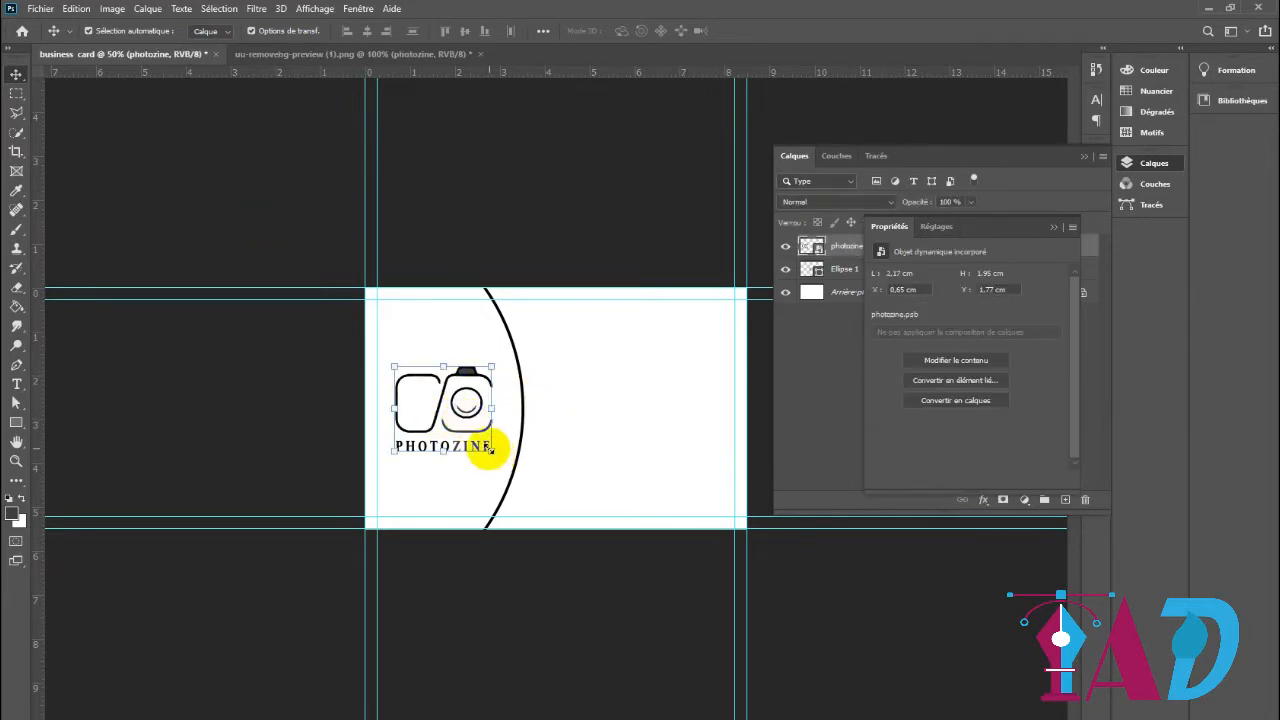
pyautogui.hotkey('shift', 'Left')
pyautogui.click(591, 580)
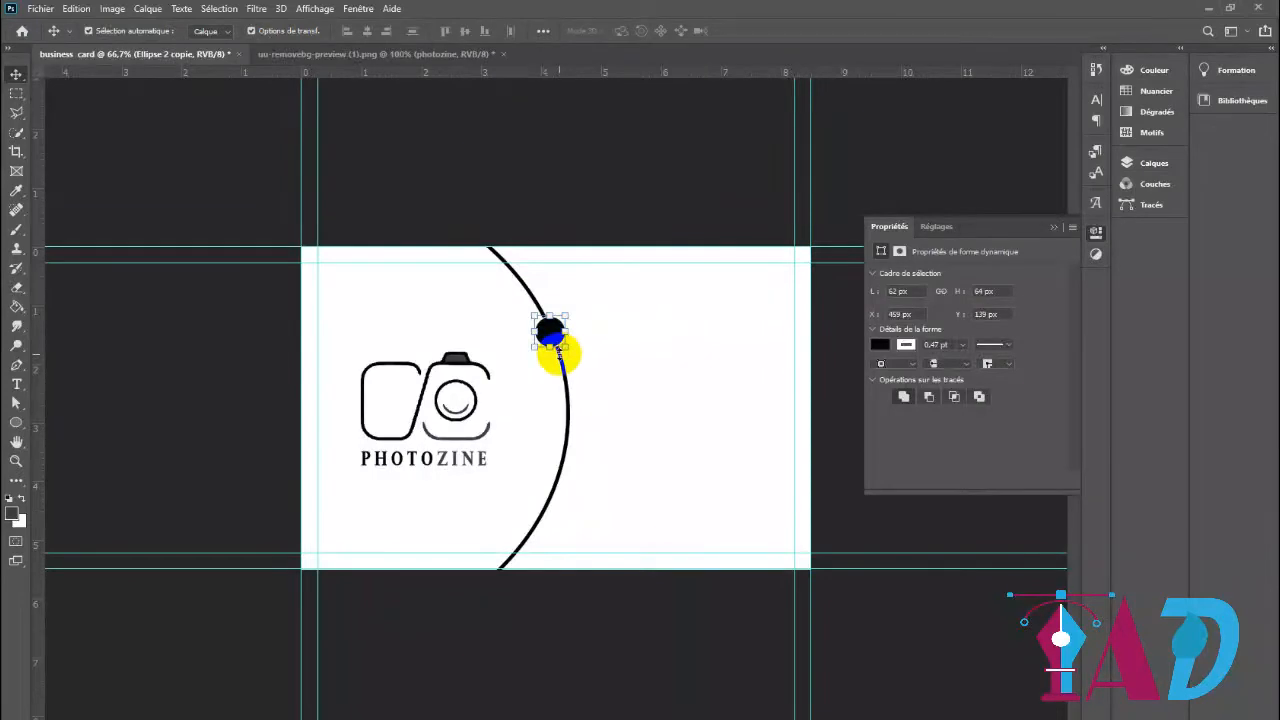
# Place four black circles, about 62 × 64 px with thin white 0.47 pt outlines, along the arc and nudge the uppermost one onto the line
pyautogui.moveTo(543, 337); pyautogui.dragTo(559, 483)
pyautogui.click(846, 516)
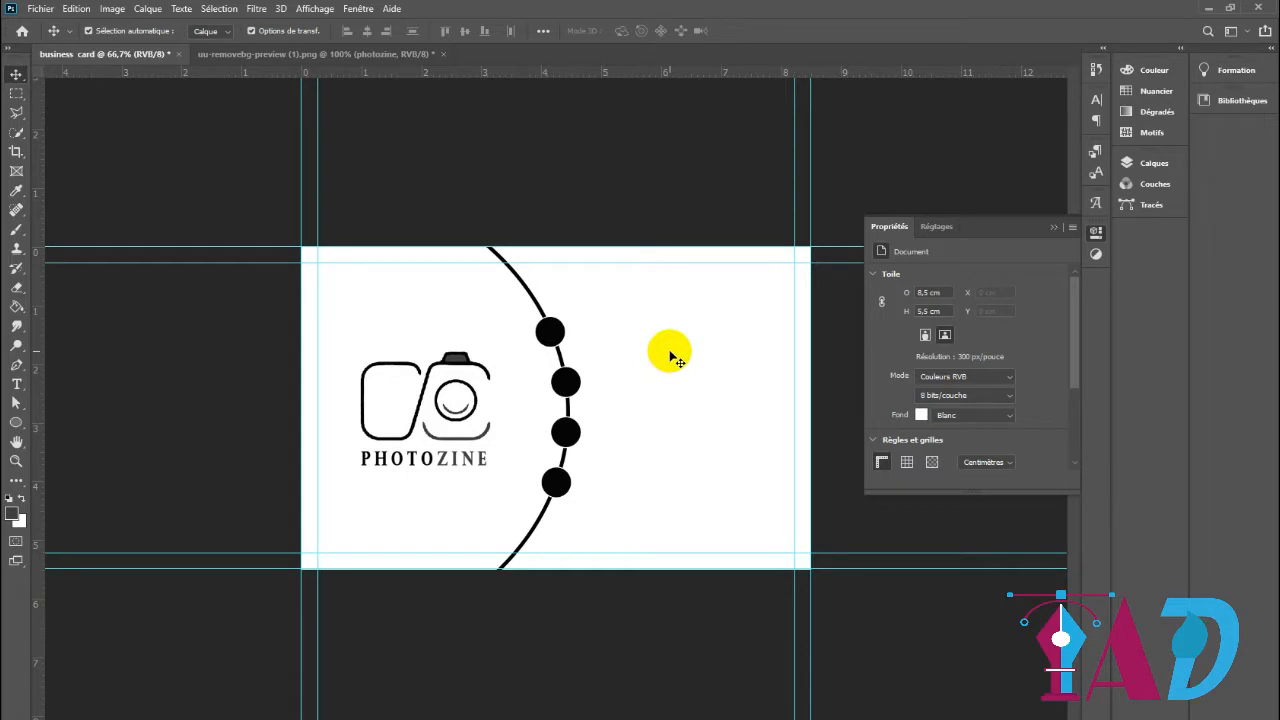
pyautogui.click(551, 333)
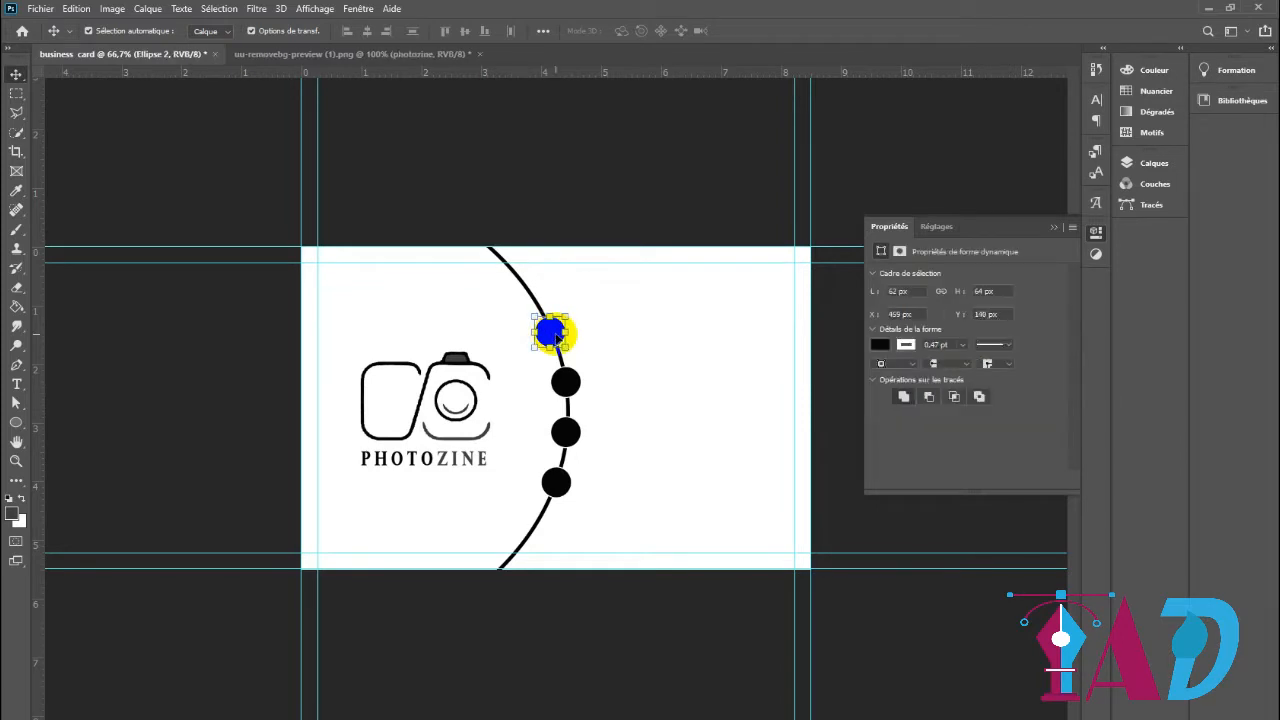
pyautogui.click(843, 475)
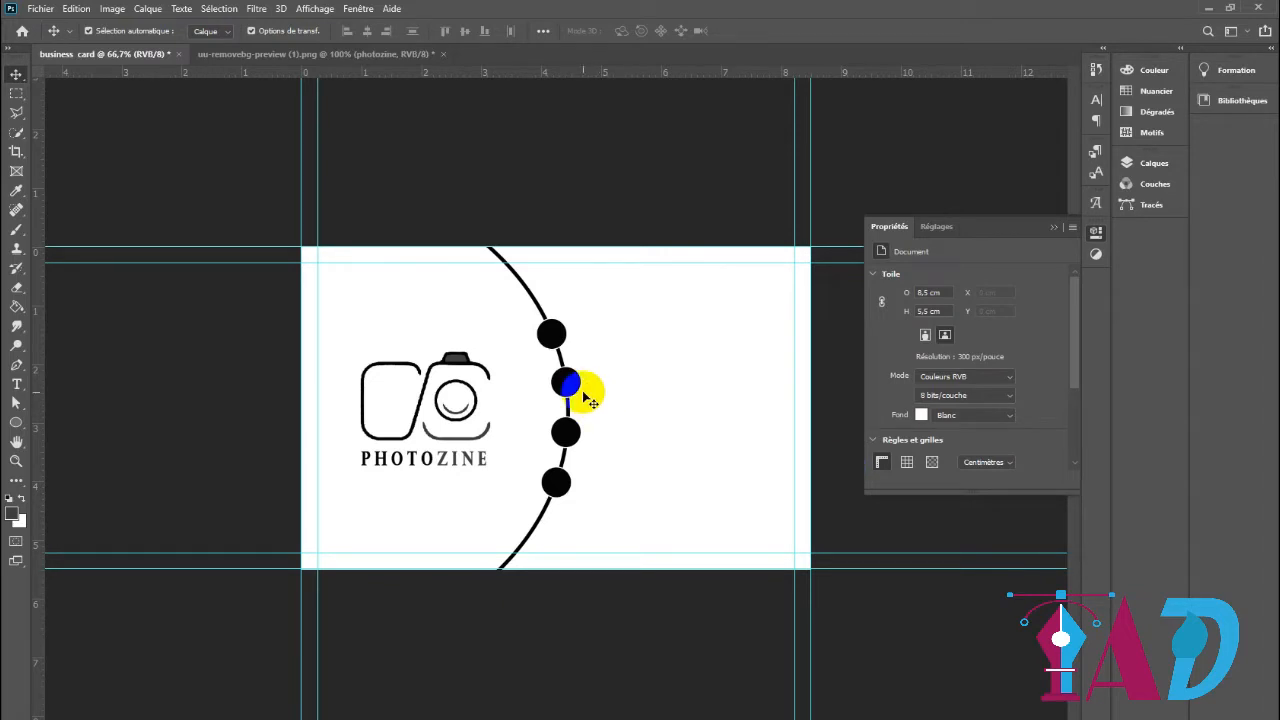
# Draw the suited-man custom shape from the ADR_52-Custom-Shapes-Icons-for-Business-Cards set on the uppermost black circle
pyautogui.rightClick(18, 428)
pyautogui.click(60, 497)
pyautogui.click(620, 30)
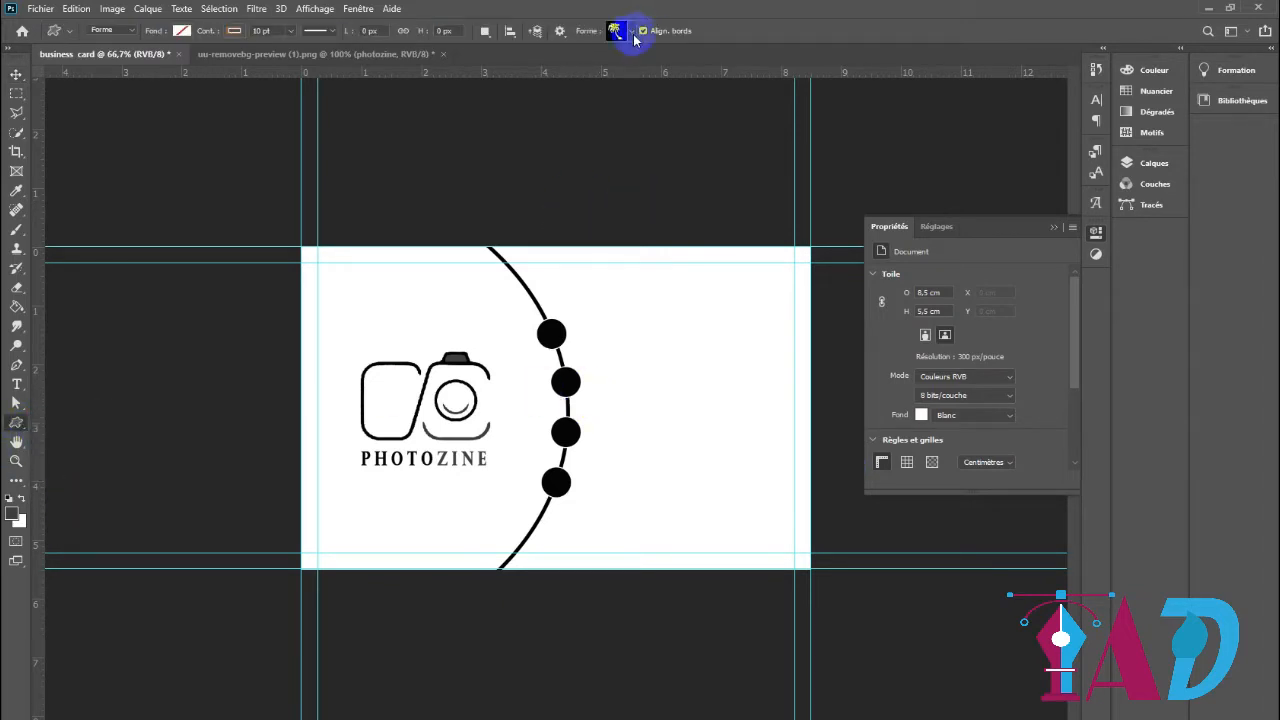
pyautogui.click(439, 256)
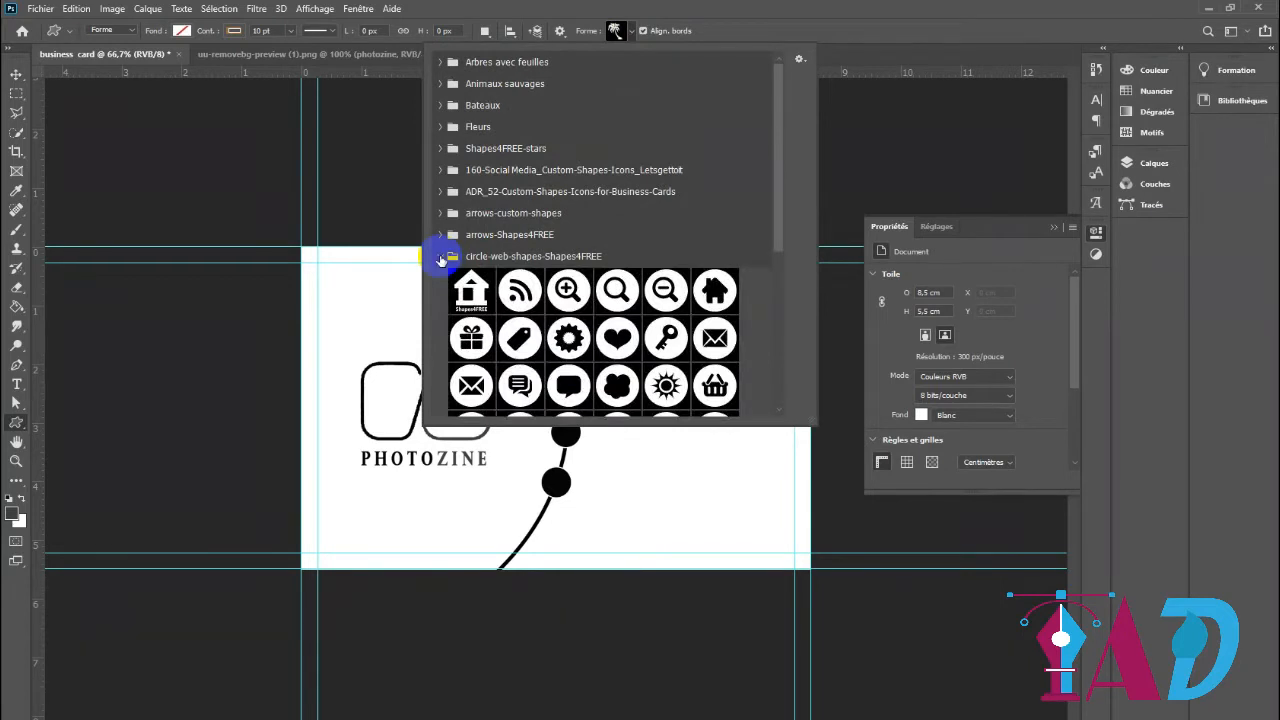
pyautogui.scroll(-5, 586, 371)
pyautogui.scroll(4, 588, 373)
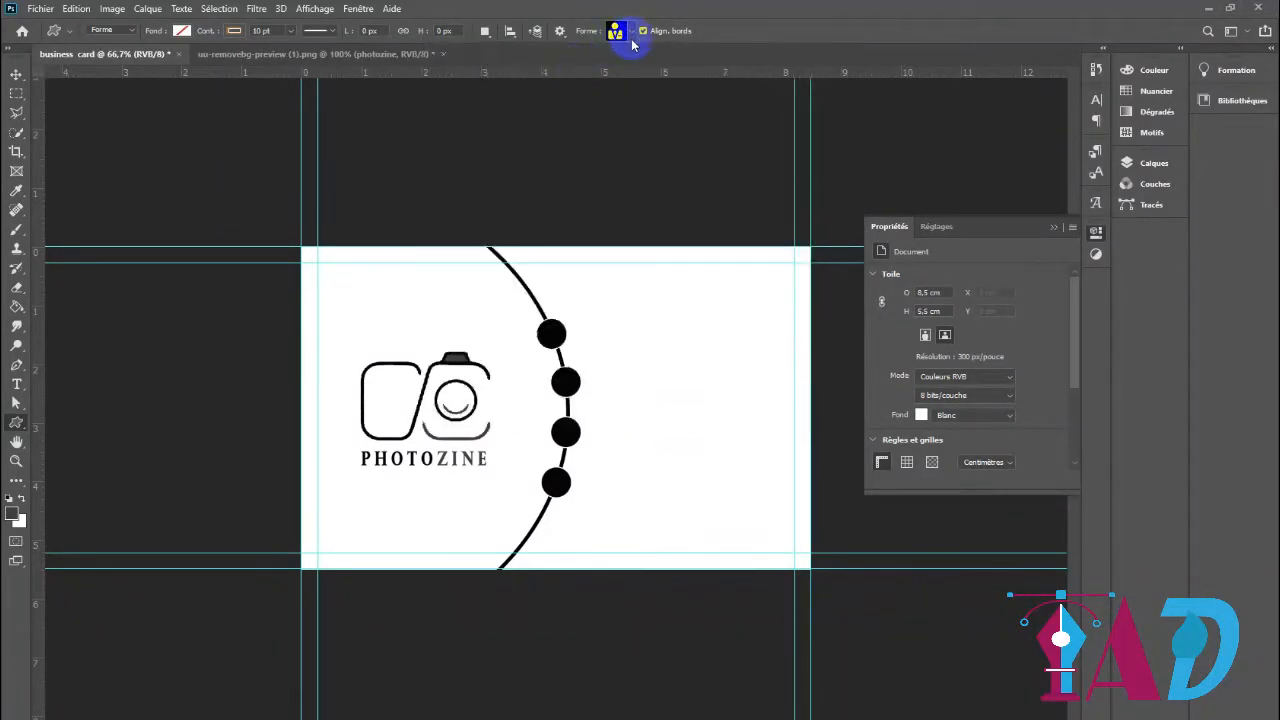
pyautogui.click(614, 32)
pyautogui.click(473, 229)
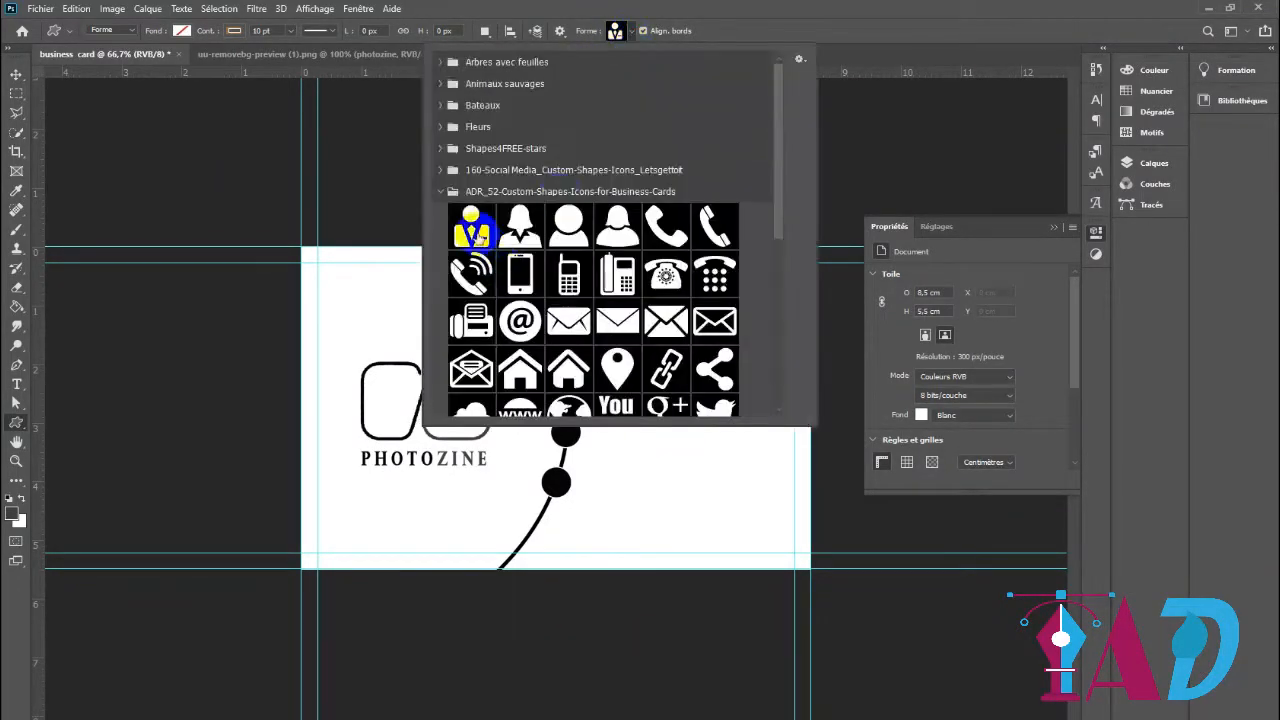
pyautogui.click(832, 52)
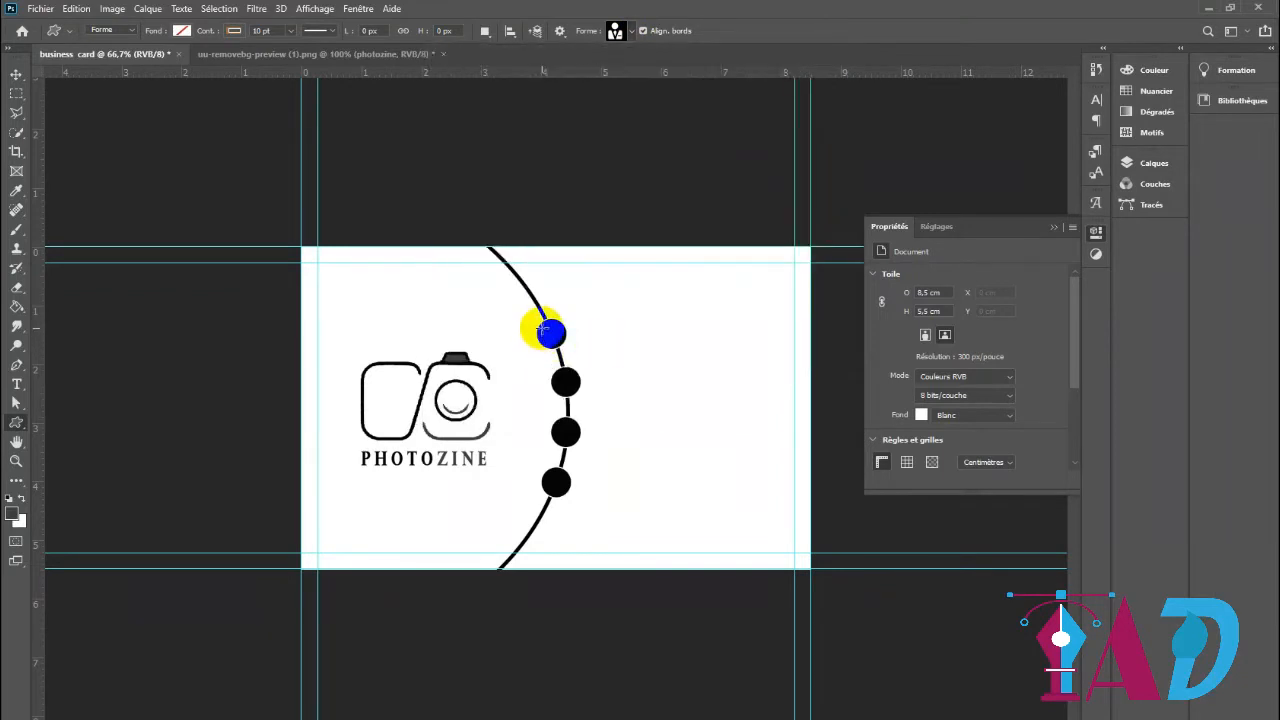
pyautogui.moveTo(542, 325); pyautogui.dragTo(556, 341)
# Give the person icon a white fill and no stroke
pyautogui.click(188, 32)
pyautogui.click(88, 110)
pyautogui.click(230, 33)
pyautogui.click(146, 60)
pyautogui.click(14, 74)
pyautogui.click(518, 331)
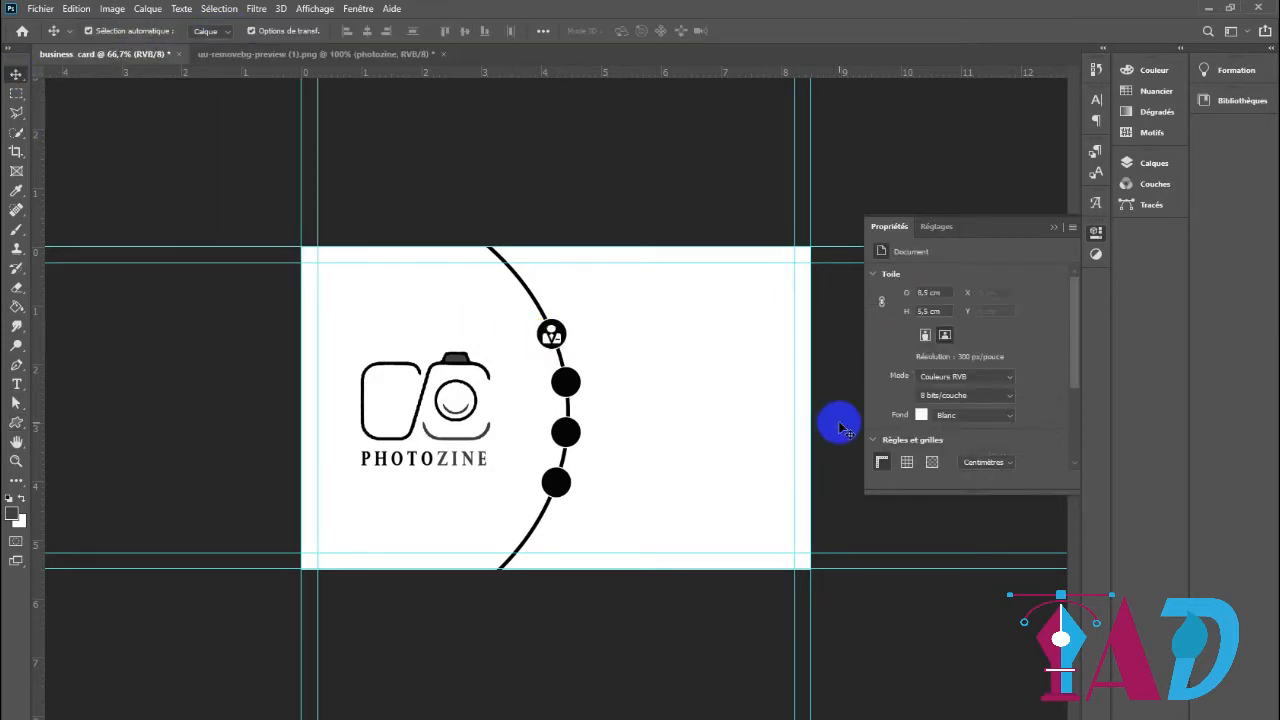
pyautogui.click(549, 333)
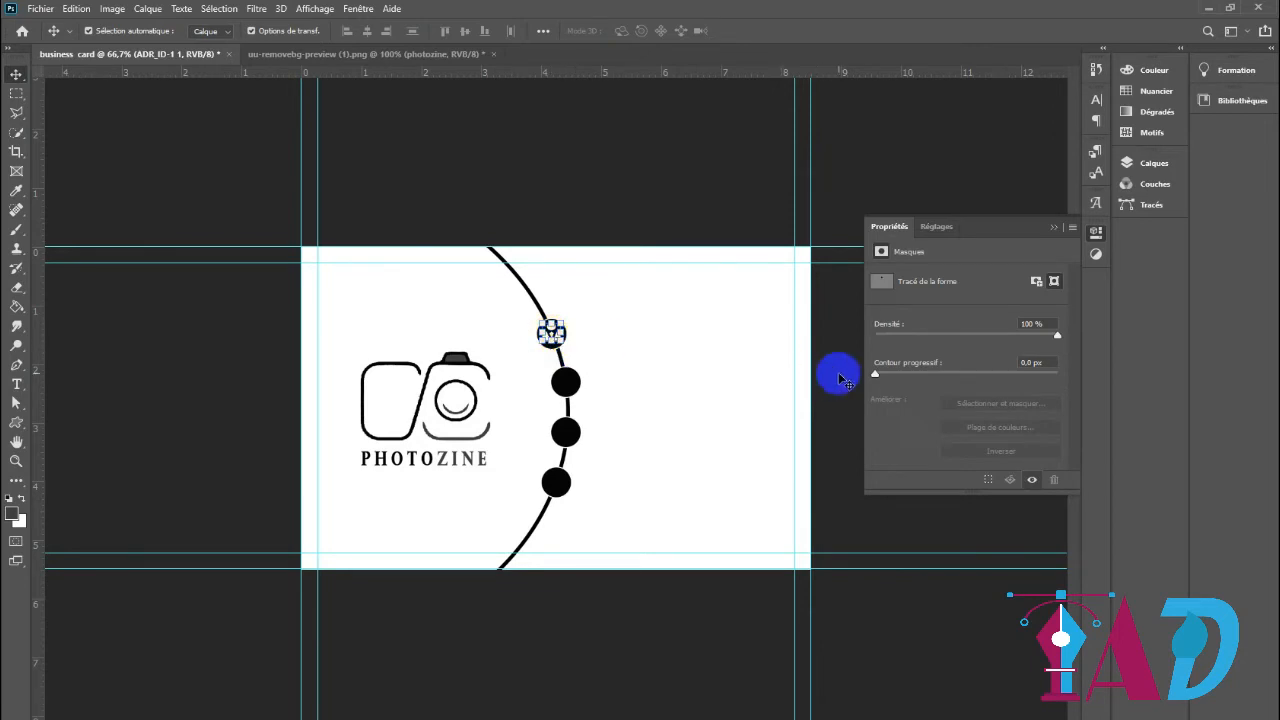
pyautogui.click(849, 383)
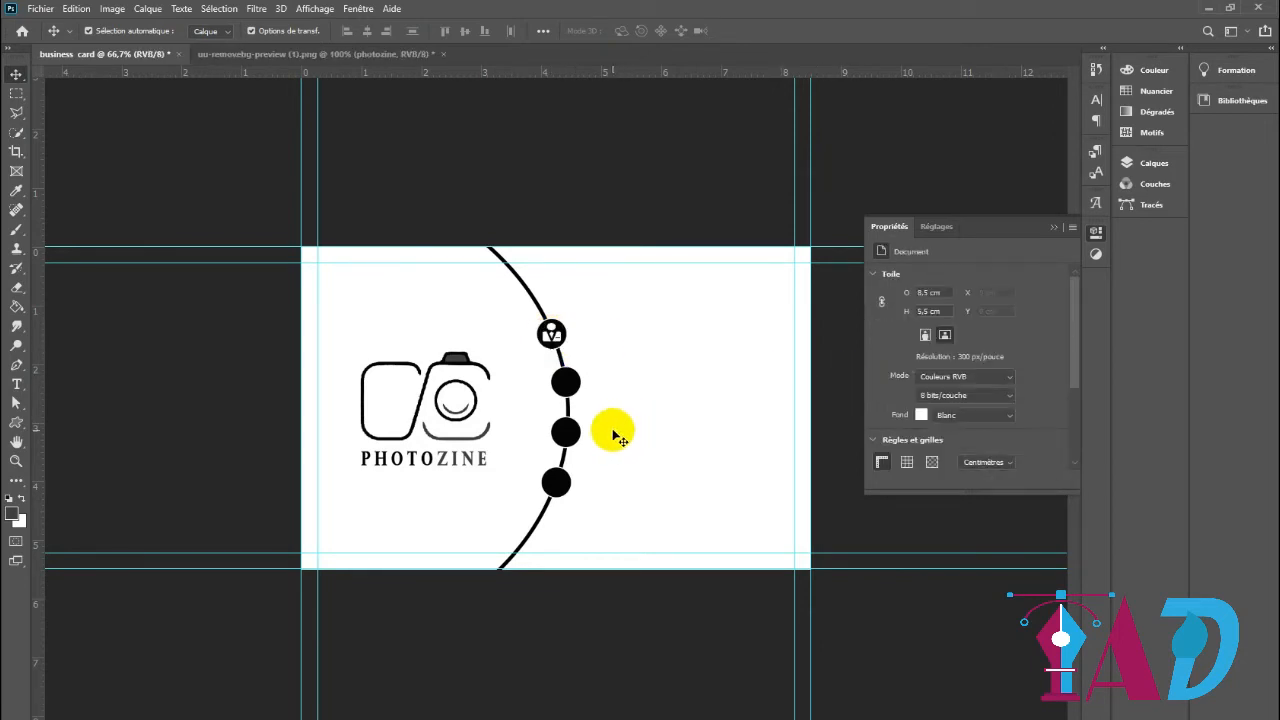
# Draw the slim phone handset custom shape, about 41 × 40 px, on the second black circle
pyautogui.click(17, 424)
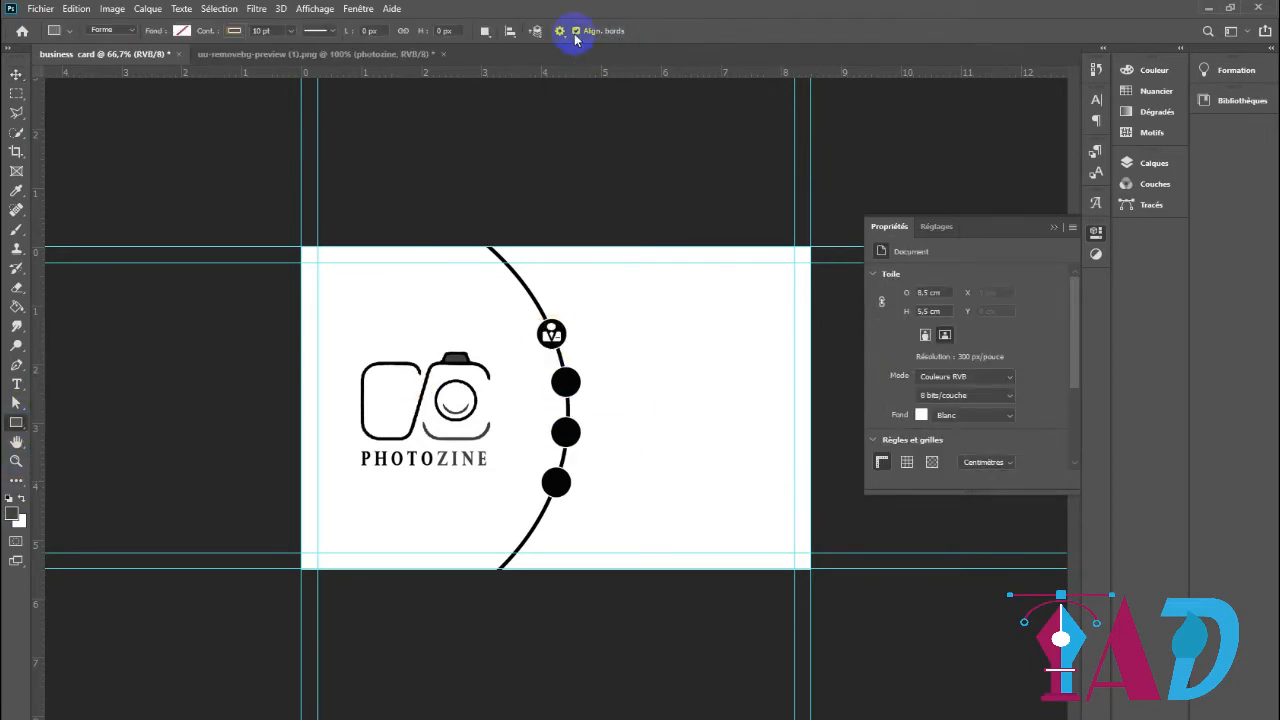
pyautogui.rightClick(16, 430)
pyautogui.click(63, 491)
pyautogui.click(617, 31)
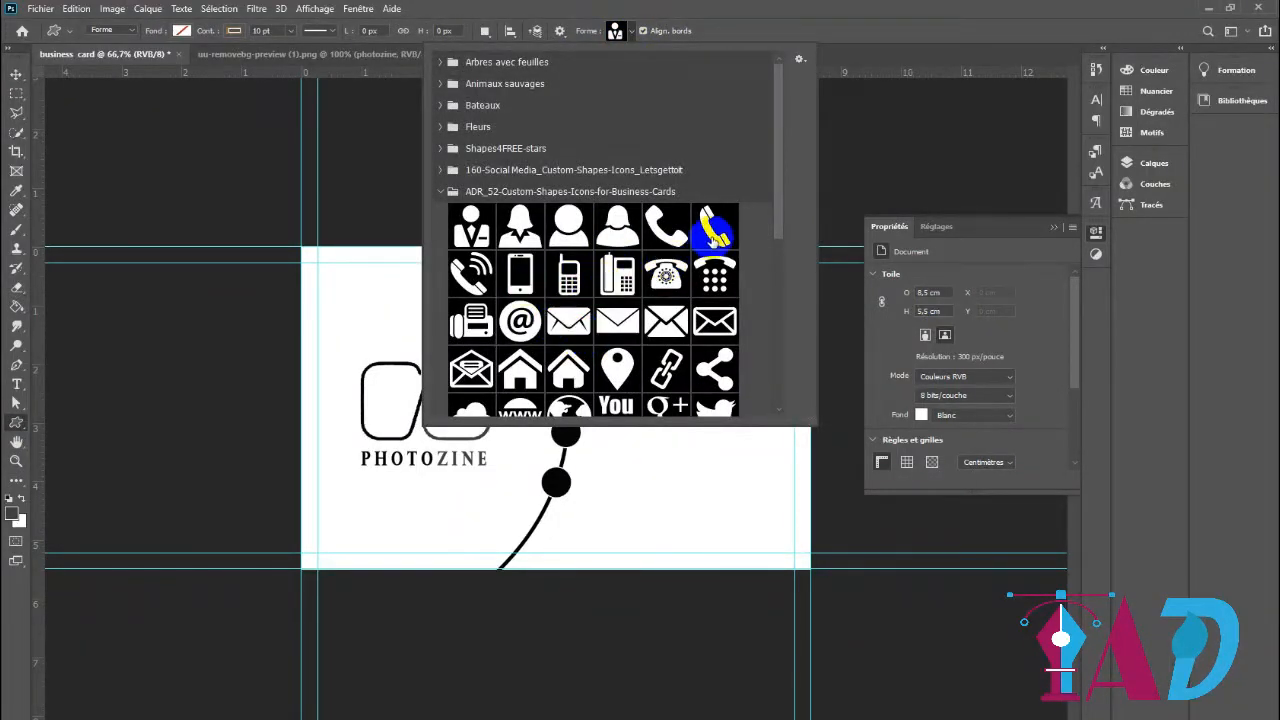
pyautogui.click(713, 232)
pyautogui.click(837, 79)
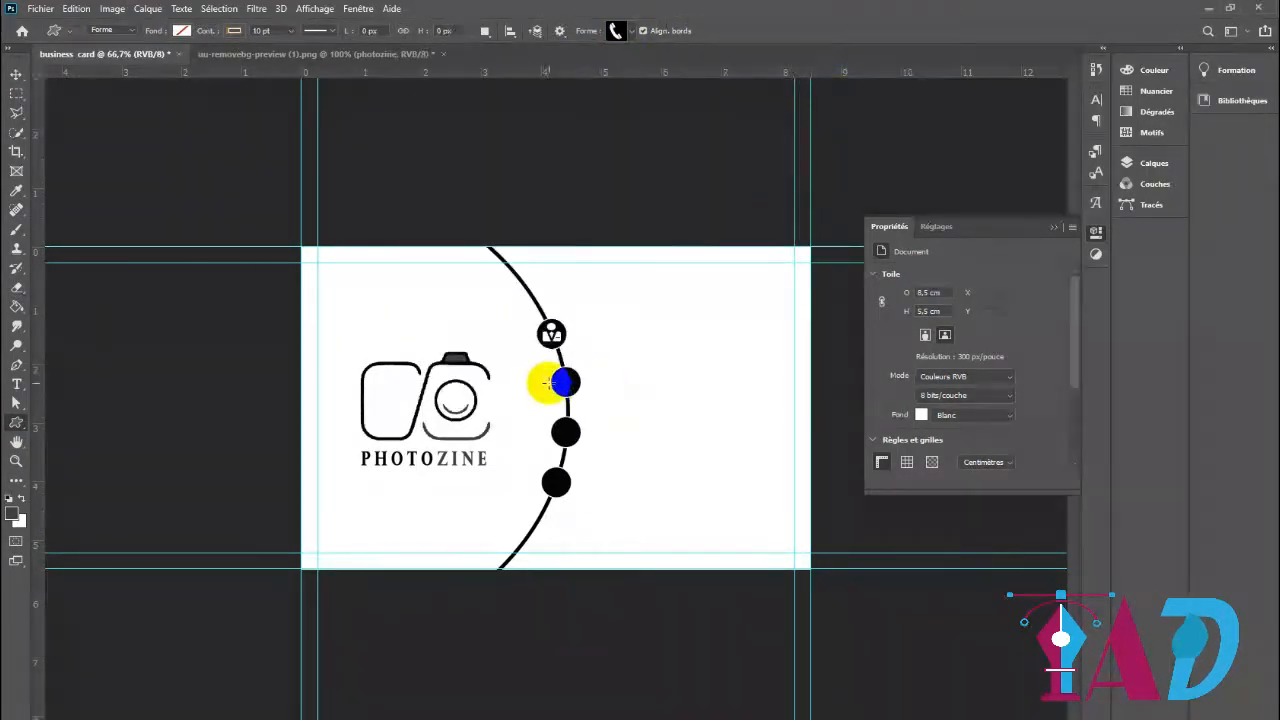
pyautogui.moveTo(553, 375); pyautogui.dragTo(594, 403)
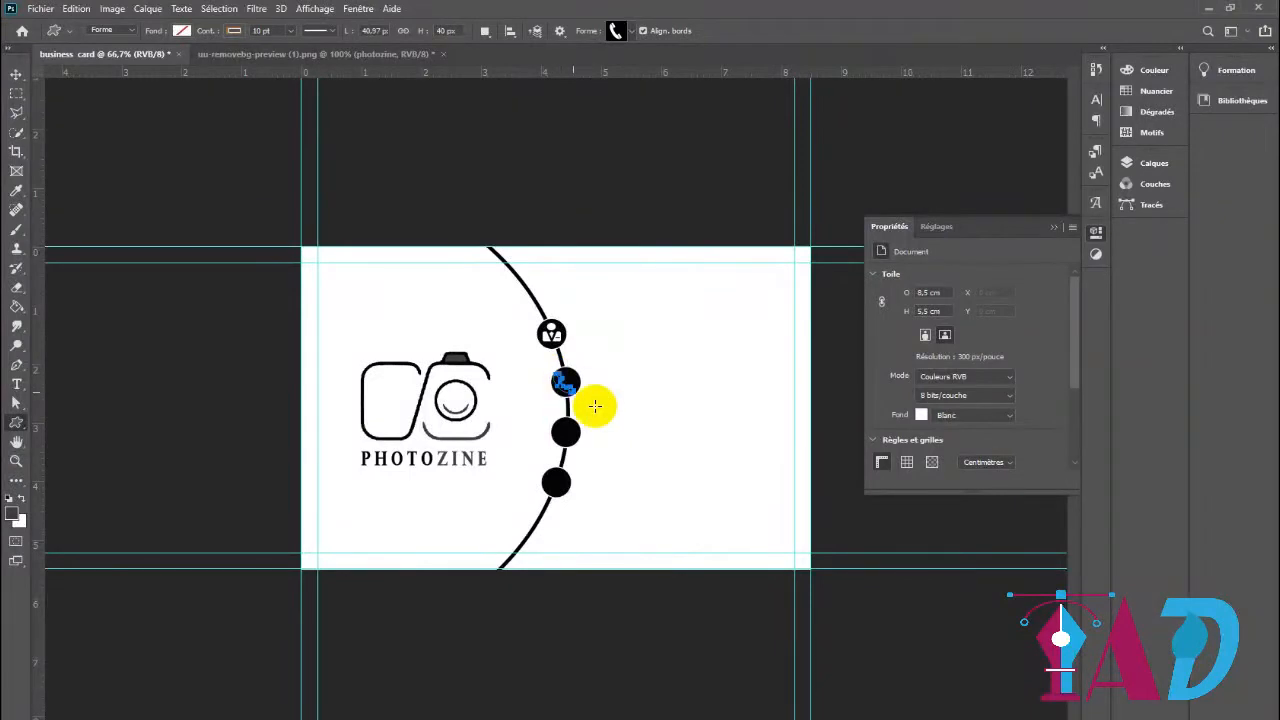
# Give the phone icon a white fill and no stroke
pyautogui.click(181, 30)
pyautogui.click(85, 109)
pyautogui.click(233, 31)
pyautogui.click(144, 59)
pyautogui.click(17, 75)
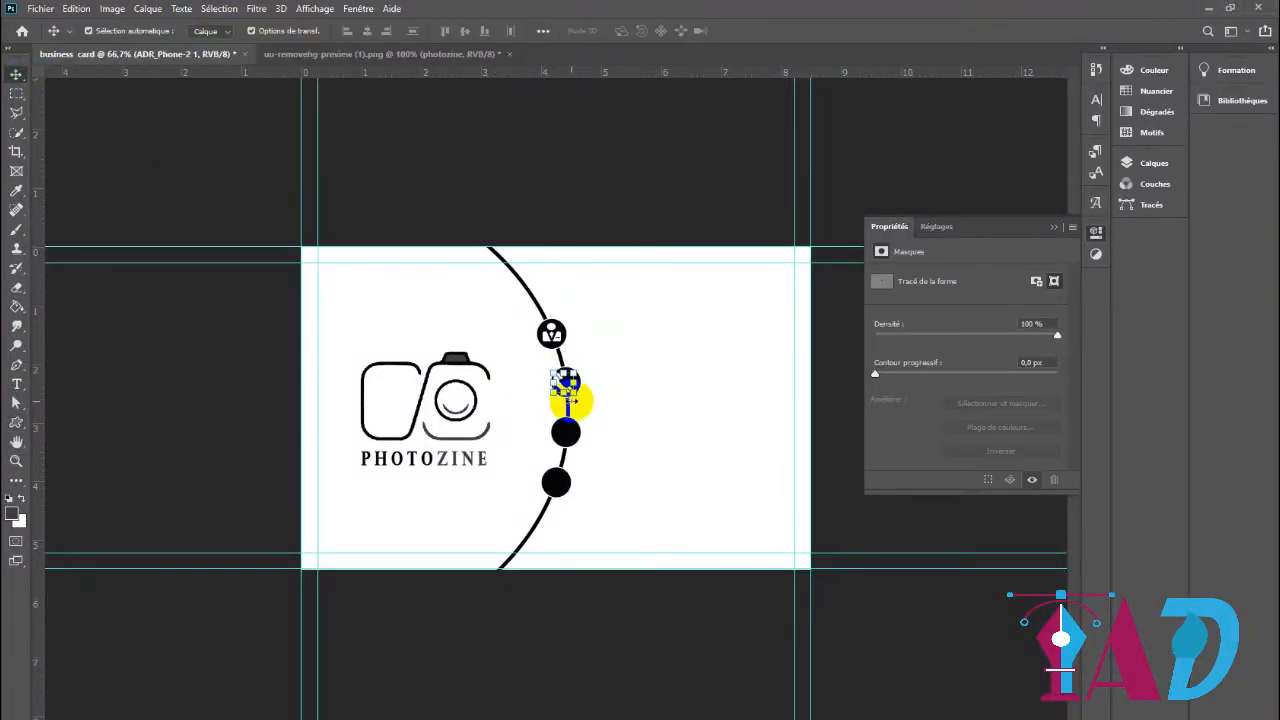
pyautogui.click(846, 432)
# Draw the envelope custom shape with crossed flaps, about 39 × 30 px, on the third black circle
pyautogui.click(16, 422)
pyautogui.click(614, 31)
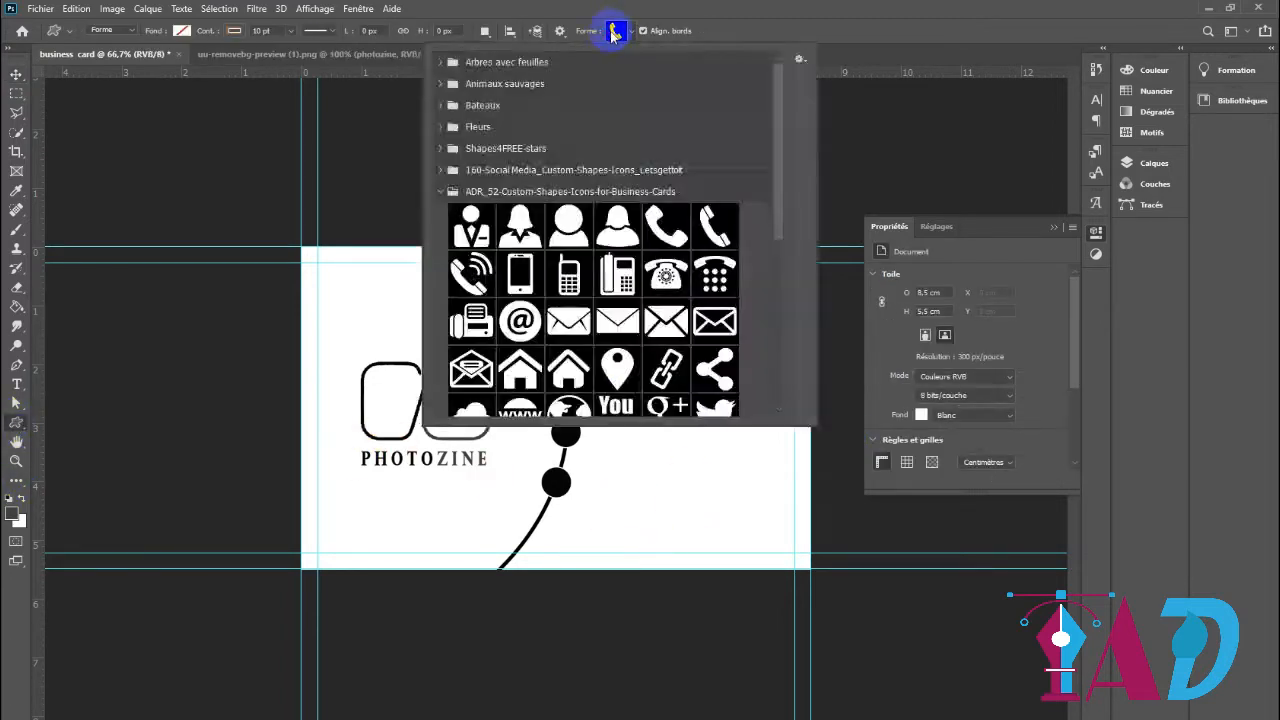
pyautogui.click(667, 321)
pyautogui.click(845, 101)
pyautogui.moveTo(553, 424); pyautogui.dragTo(572, 437)
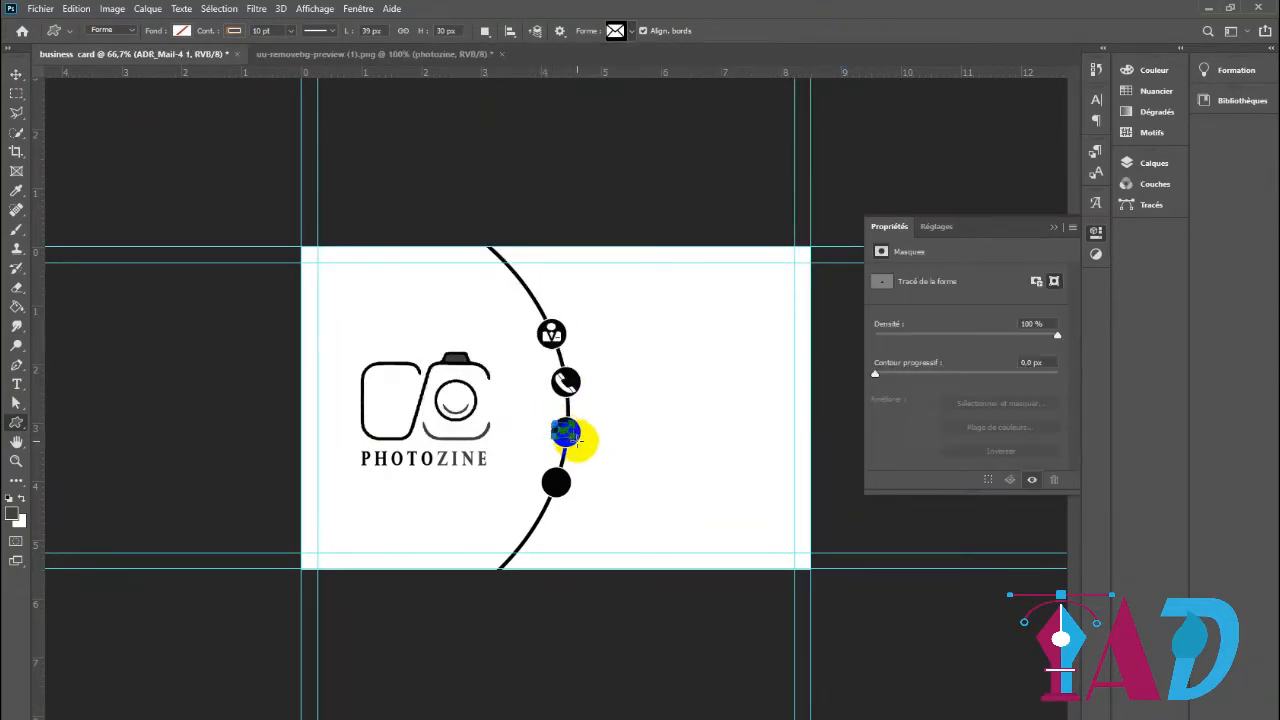
# Give the envelope icon a white fill and no stroke
pyautogui.click(178, 31)
pyautogui.click(86, 108)
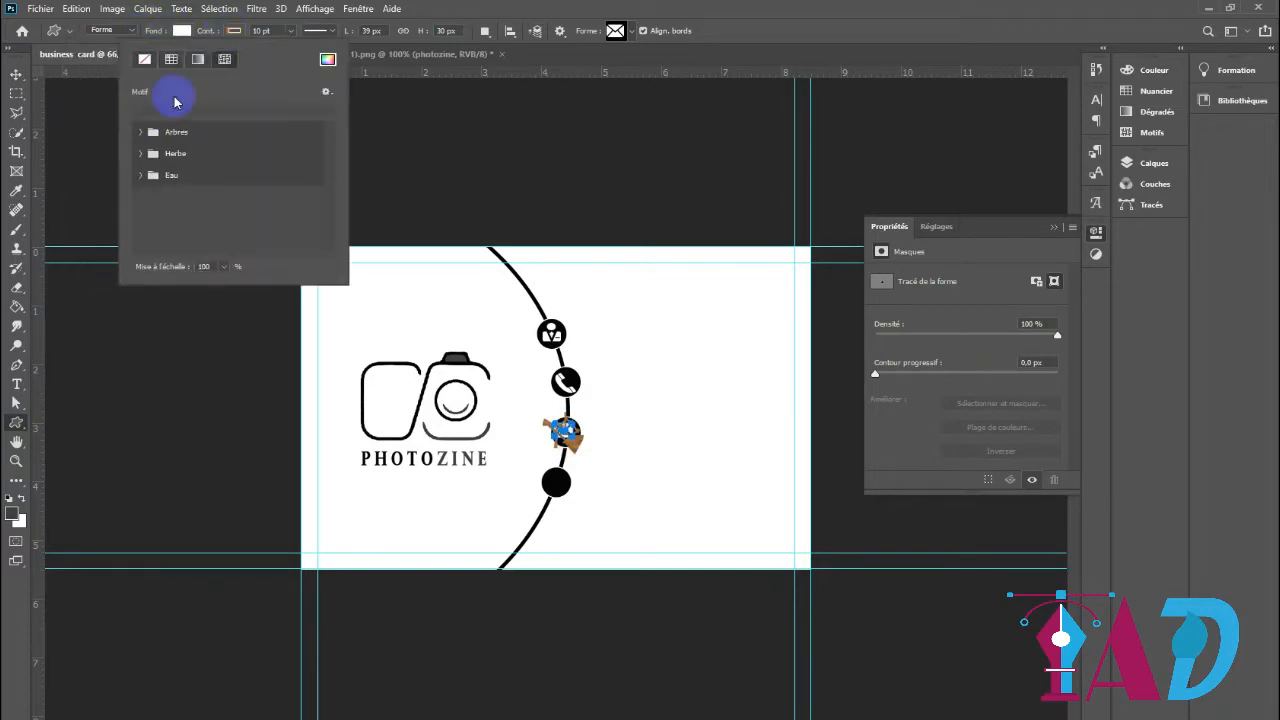
pyautogui.click(16, 74)
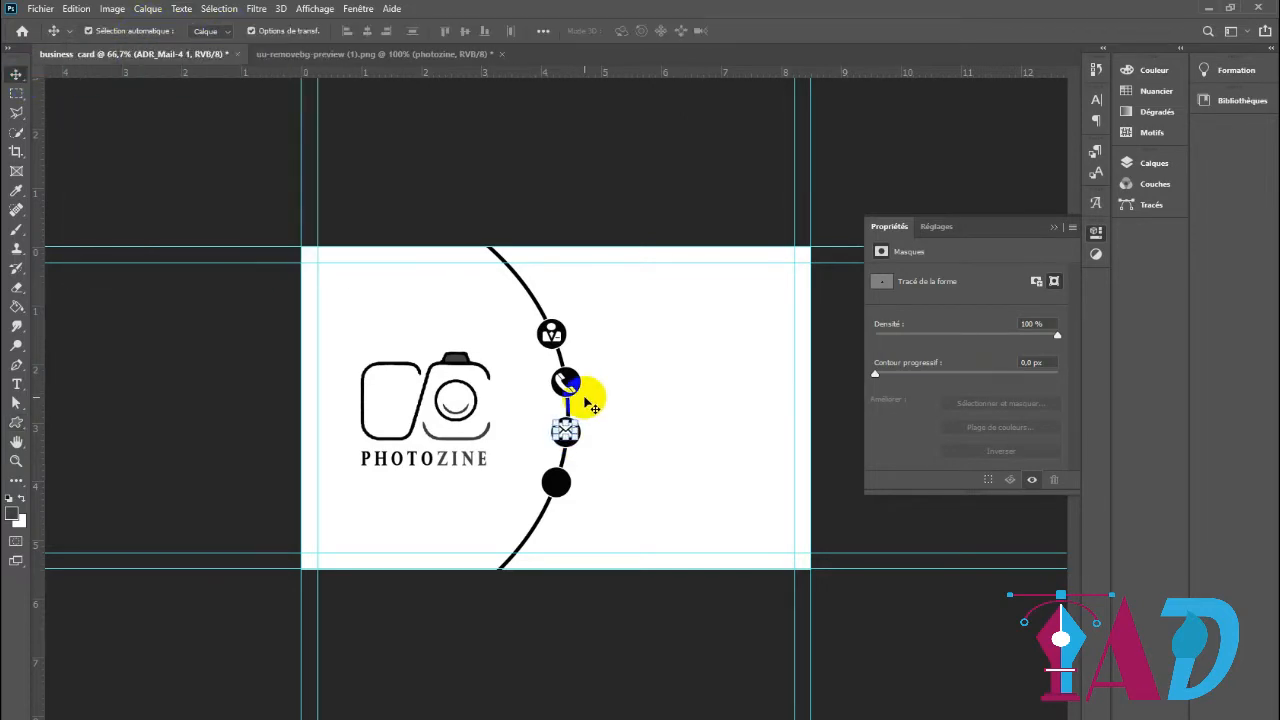
pyautogui.click(590, 403)
pyautogui.click(566, 432)
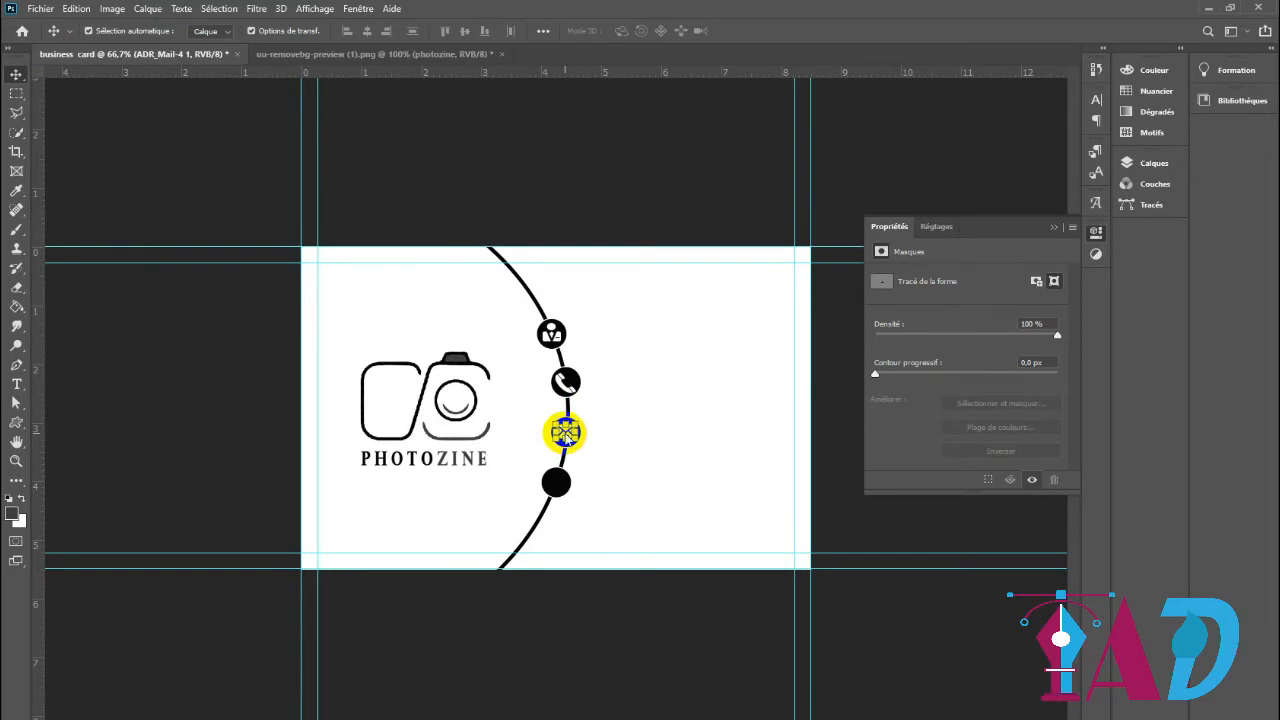
# Draw the location pin custom shape, about 29 × 40 px, on the fourth black circle
pyautogui.click(850, 442)
pyautogui.click(556, 485)
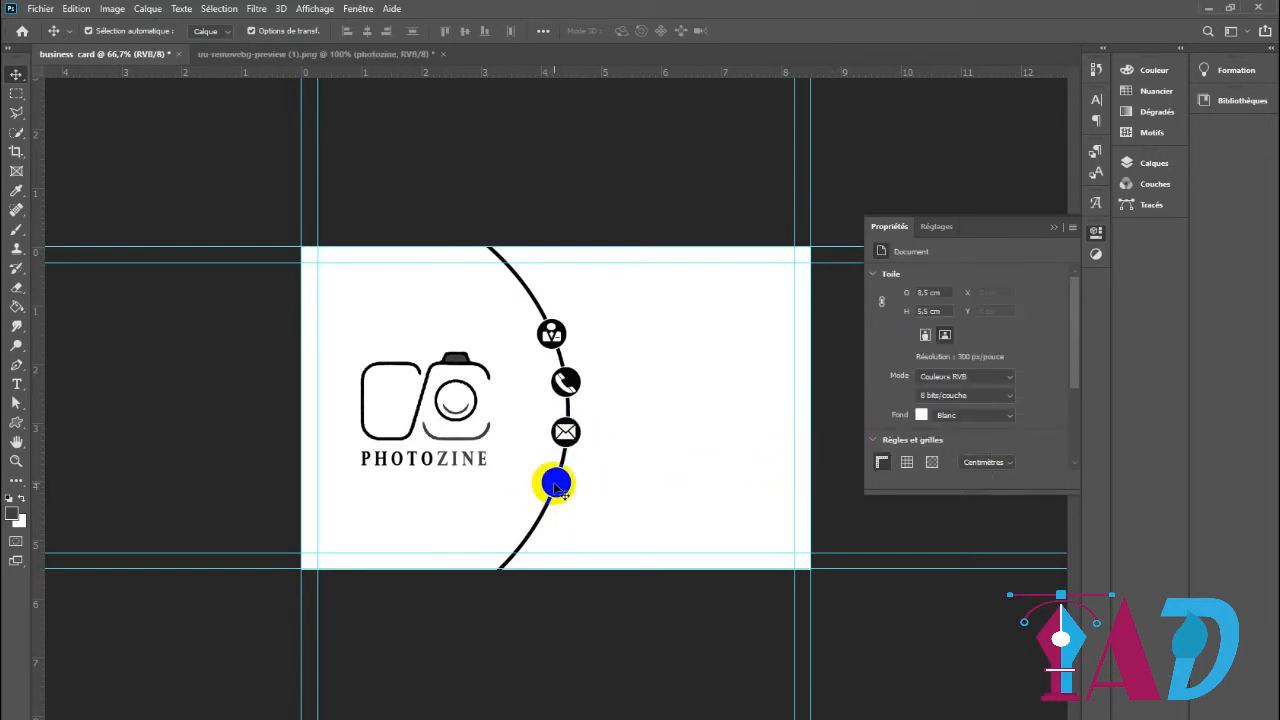
pyautogui.click(16, 423)
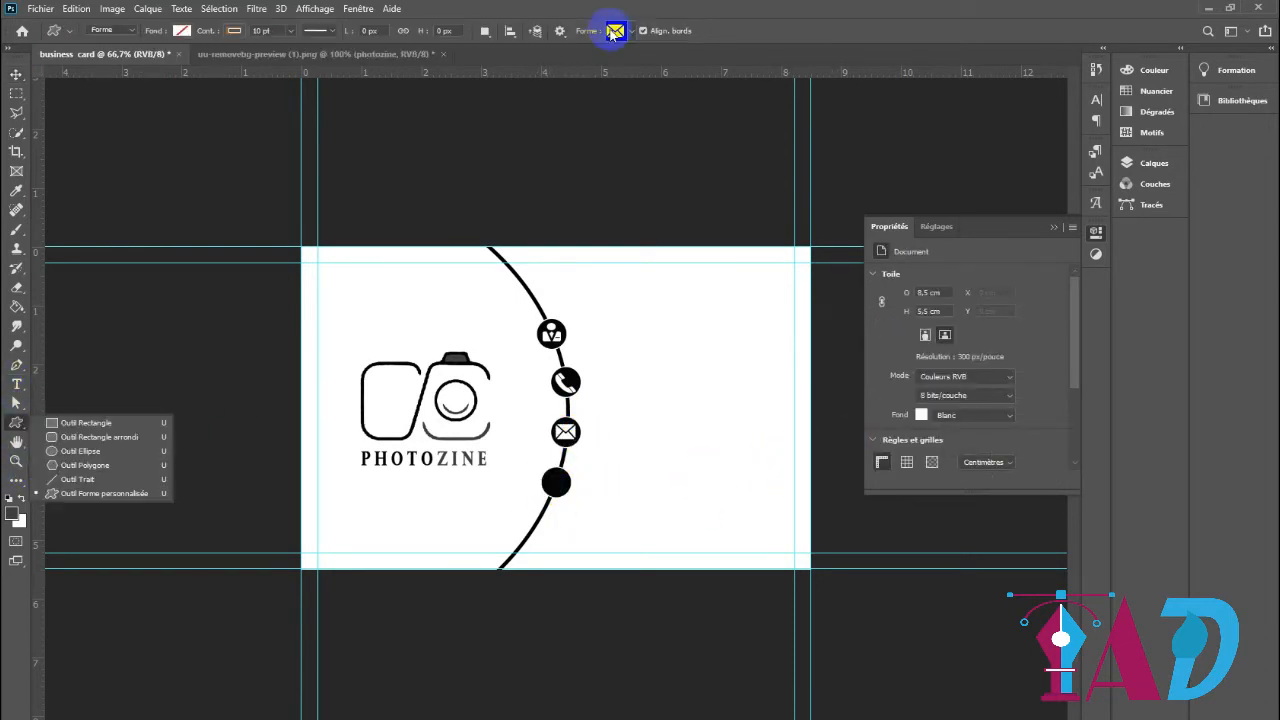
pyautogui.click(631, 32)
pyautogui.click(617, 370)
pyautogui.click(557, 481)
pyautogui.moveTo(557, 481); pyautogui.dragTo(558, 488)
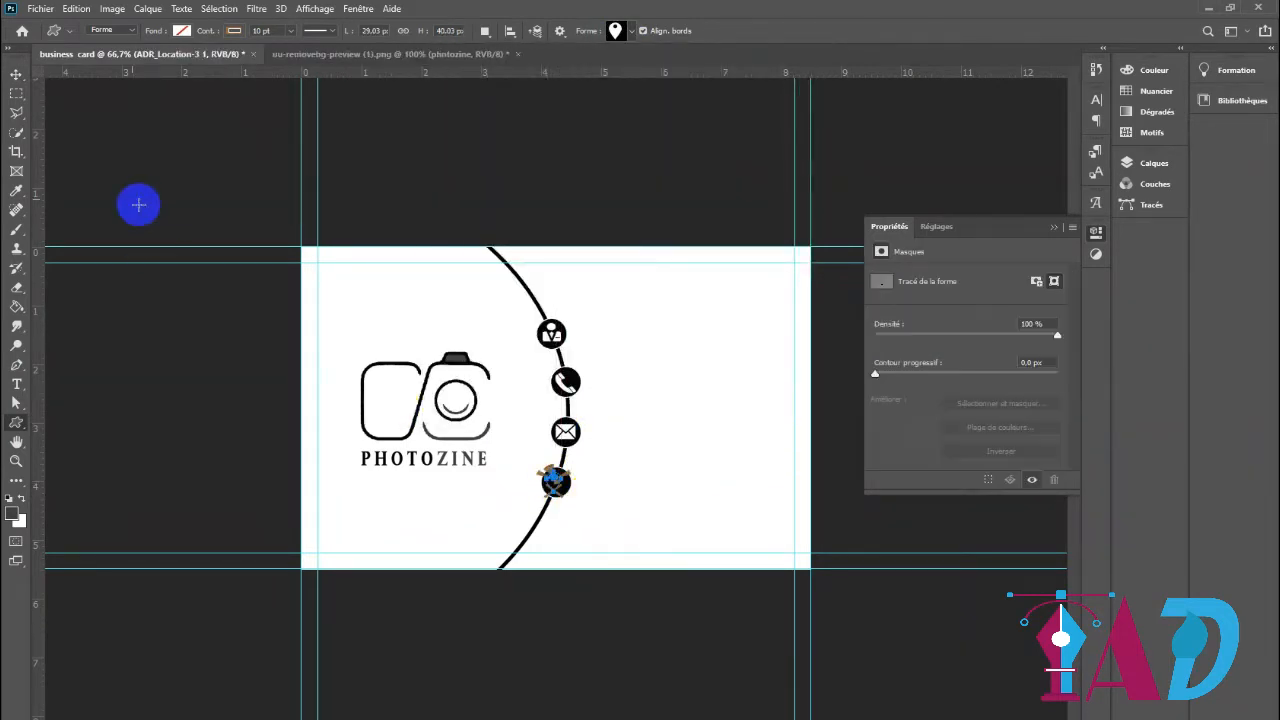
# Give the location pin icon a white fill and no stroke
pyautogui.click(181, 31)
pyautogui.click(234, 30)
pyautogui.click(166, 53)
pyautogui.click(17, 74)
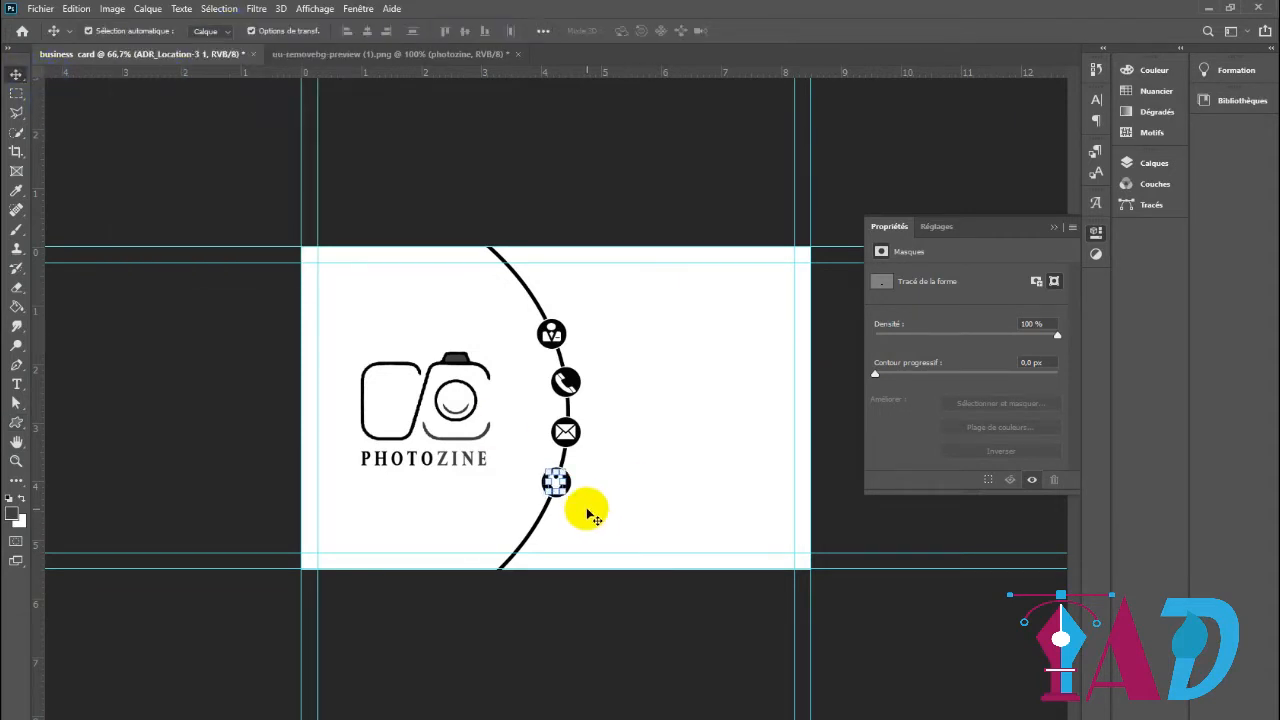
pyautogui.click(851, 517)
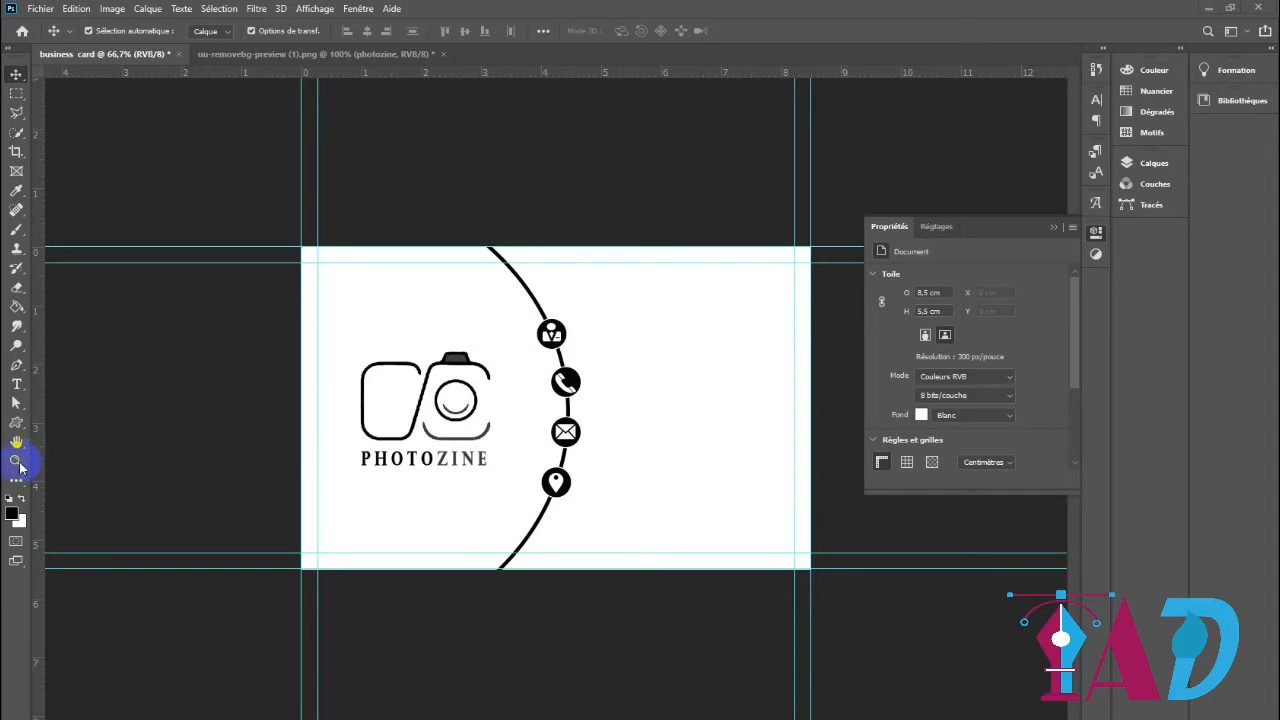
# Draw a rounded rectangle about 348 × 52 px in the card's blank area, to the upper right of the ID icon
pyautogui.click(17, 428)
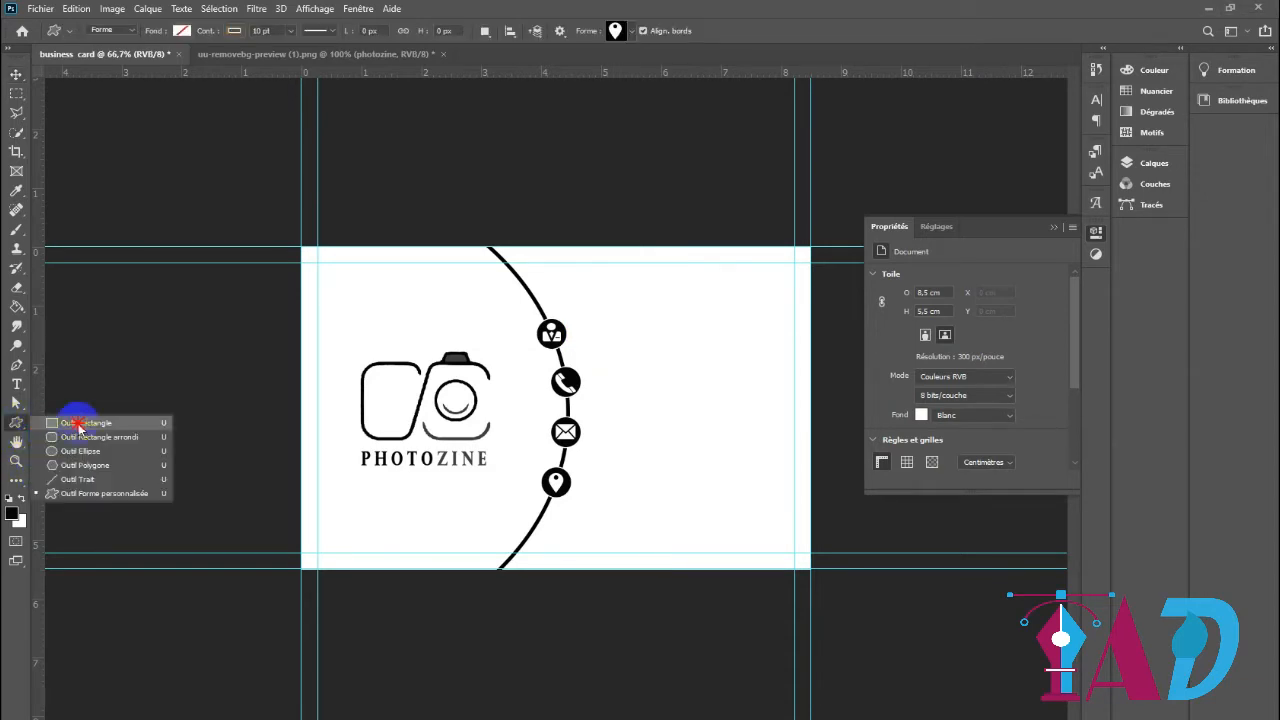
pyautogui.click(62, 436)
pyautogui.moveTo(595, 301); pyautogui.dragTo(770, 327)
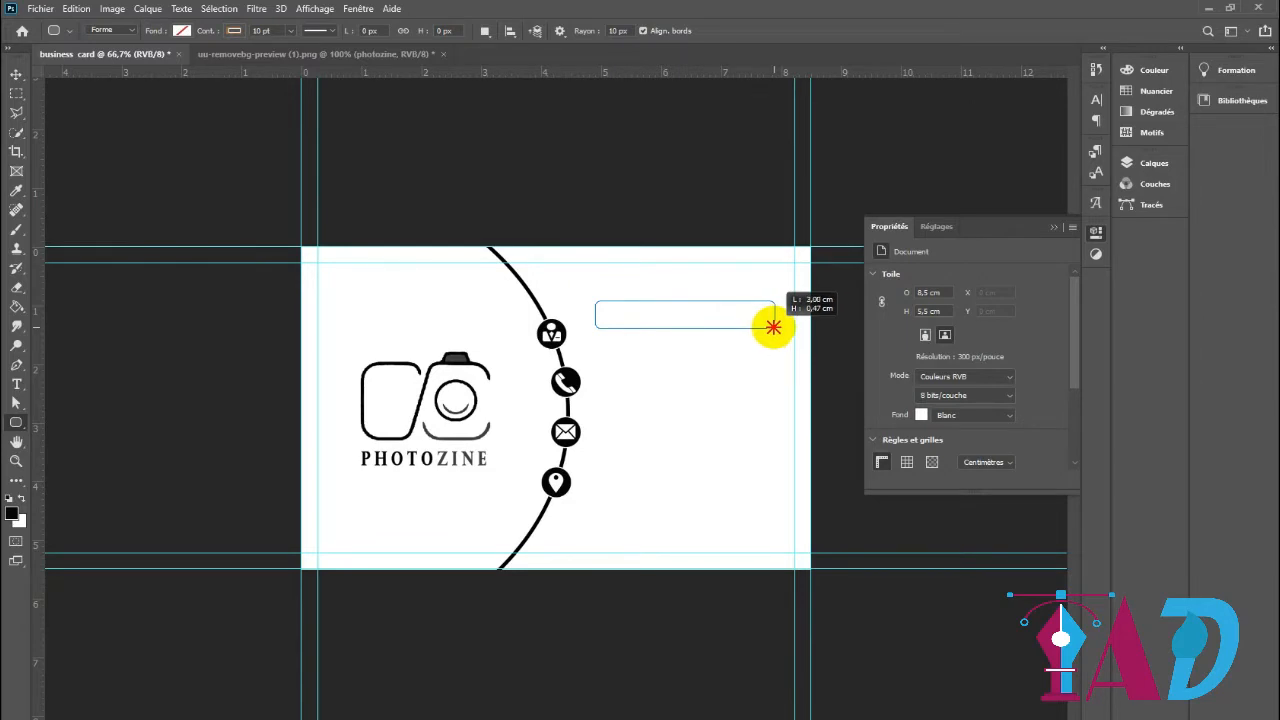
pyautogui.moveTo(770, 325); pyautogui.dragTo(772, 326)
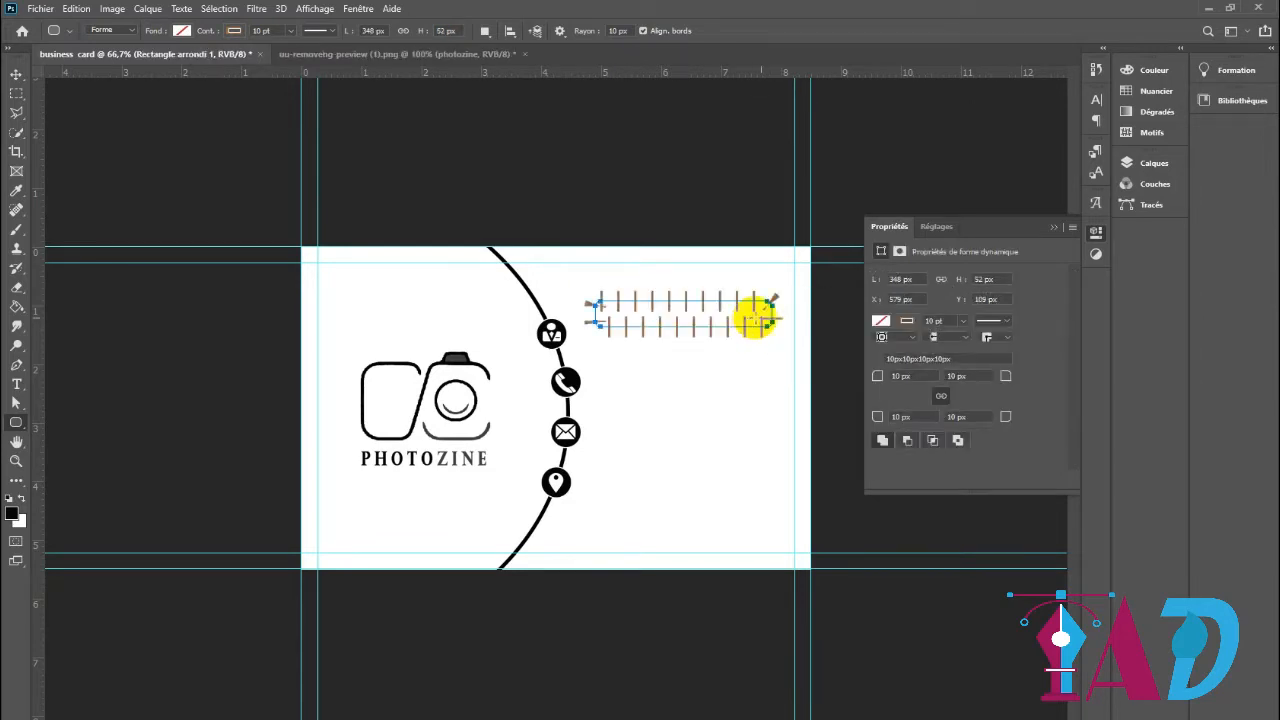
# Give the rounded rectangle no fill and a solid black stroke of about 1.12 pt
pyautogui.click(880, 320)
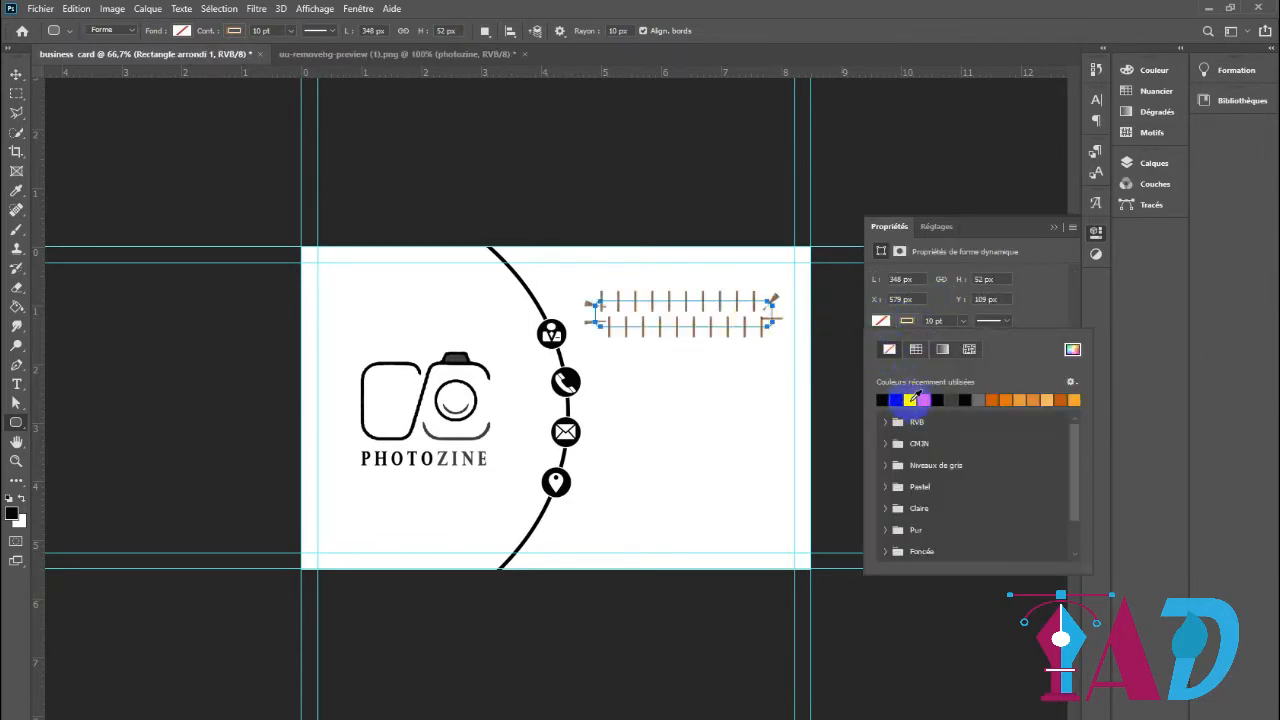
pyautogui.click(891, 351)
pyautogui.click(908, 399)
pyautogui.click(990, 321)
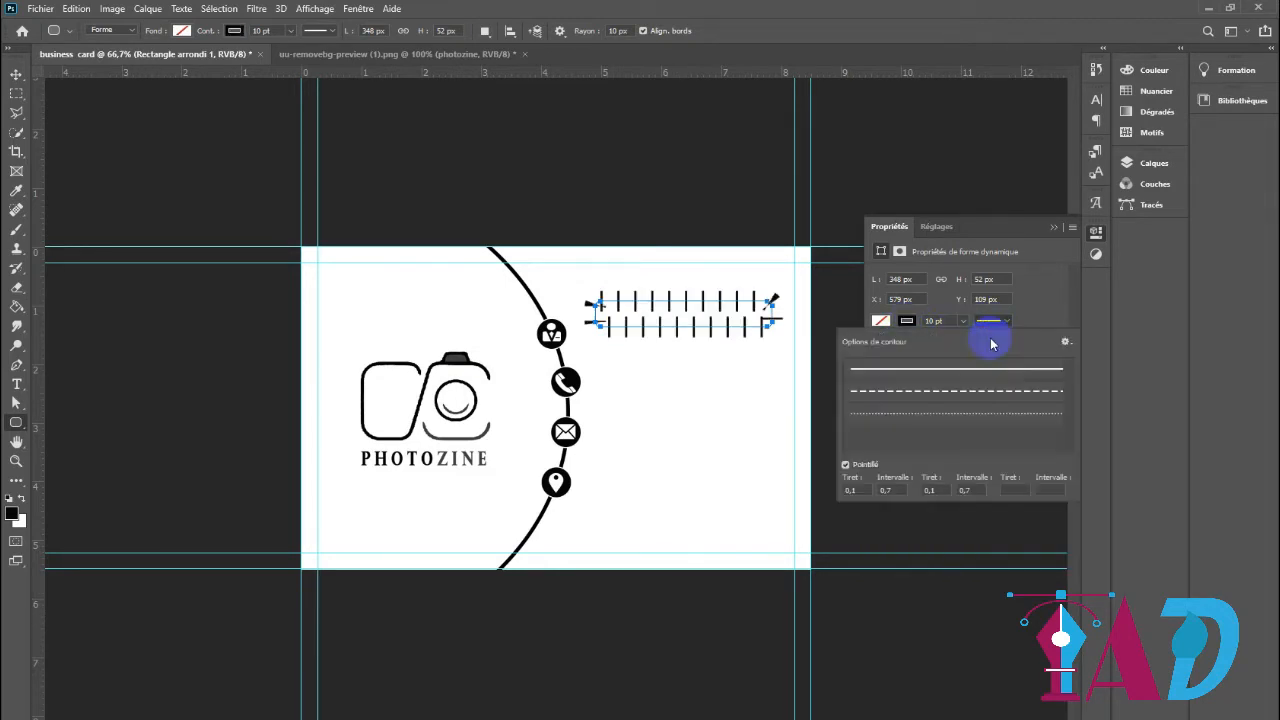
pyautogui.click(969, 362)
pyautogui.moveTo(962, 343); pyautogui.dragTo(953, 343)
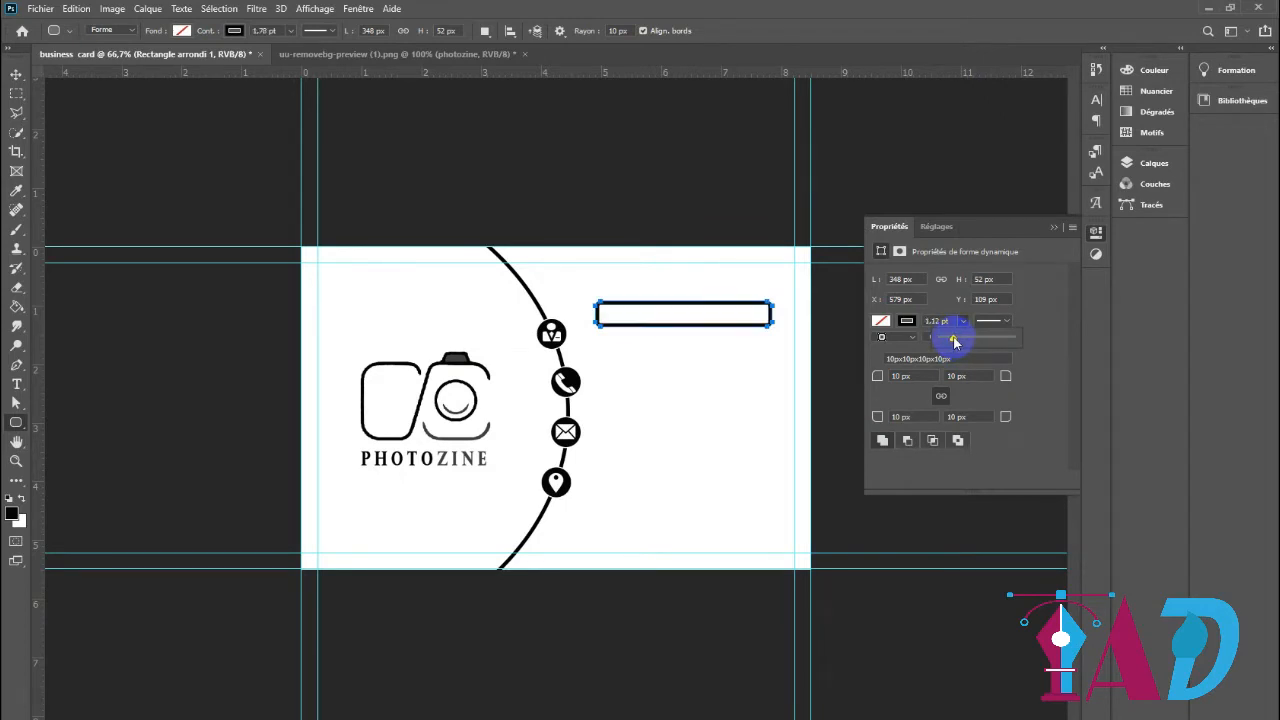
# Round all four corners of the rectangle to a 21 px radius
pyautogui.press('v')
pyautogui.click(709, 338)
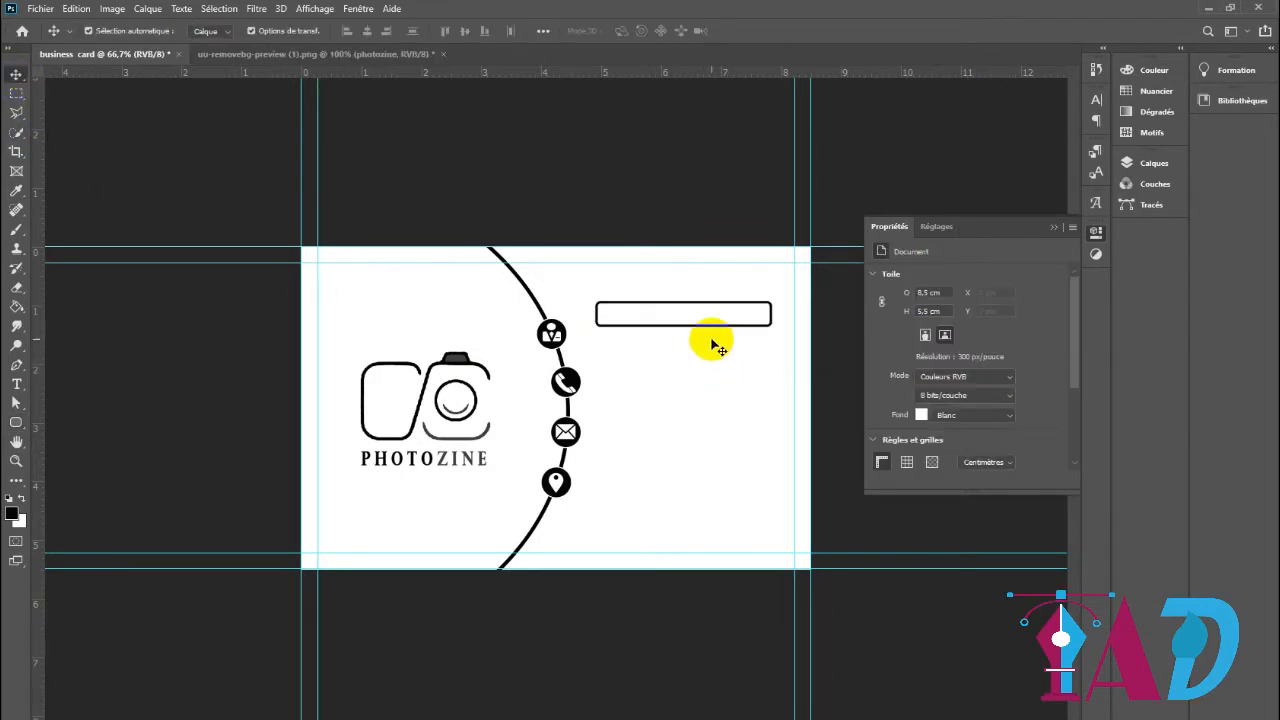
pyautogui.click(777, 313)
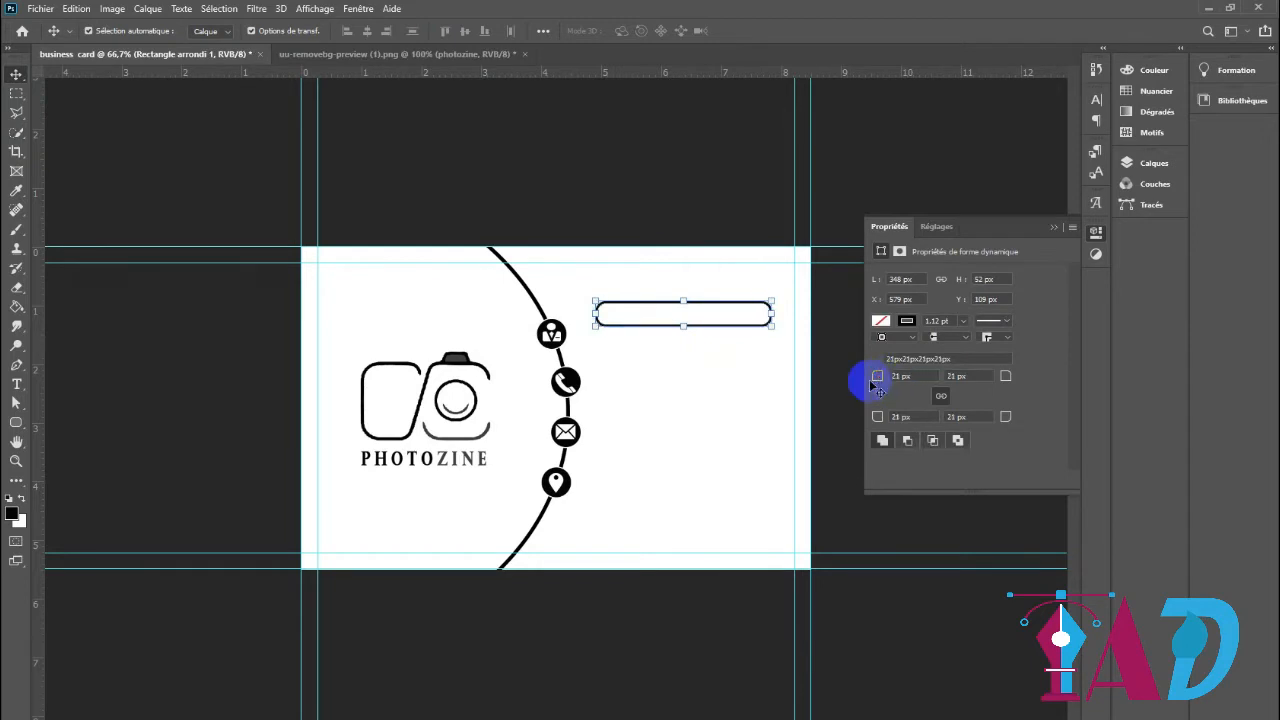
# Enlarge the white ID icon to about 154% and move it off its black circle to the blank area below the rounded rectangle
pyautogui.click(551, 333)
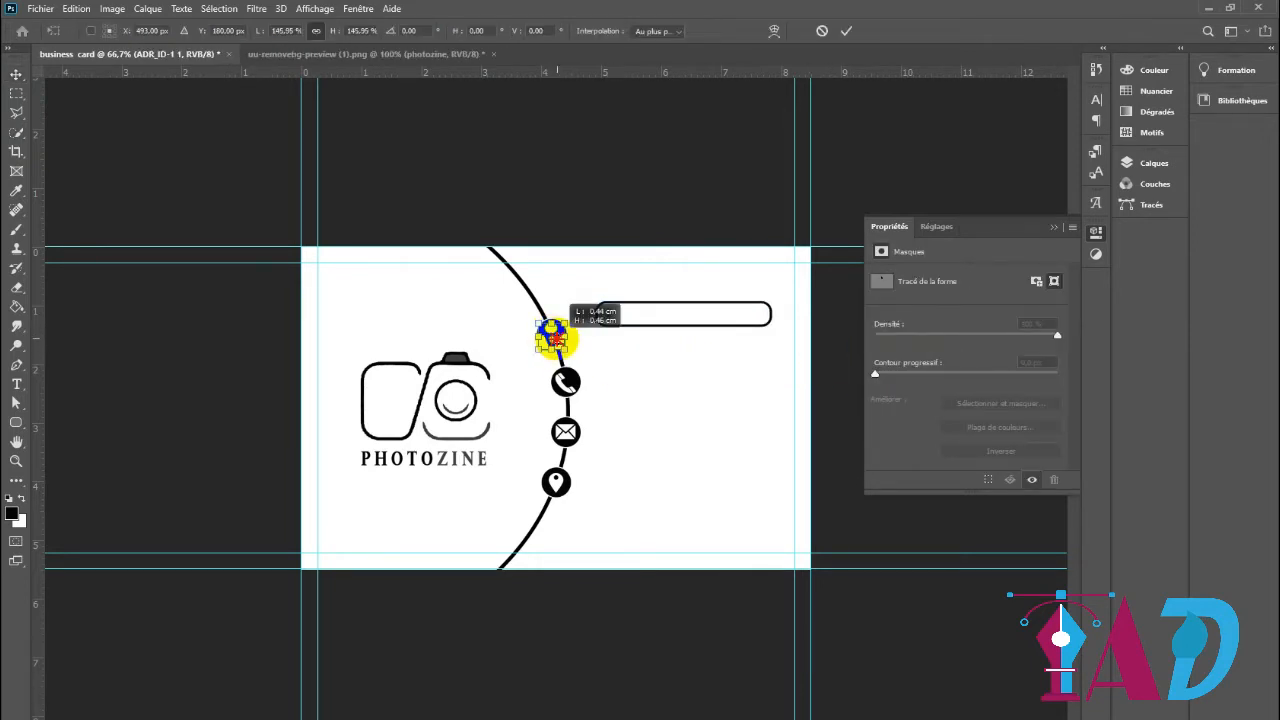
pyautogui.moveTo(546, 337); pyautogui.dragTo(659, 386)
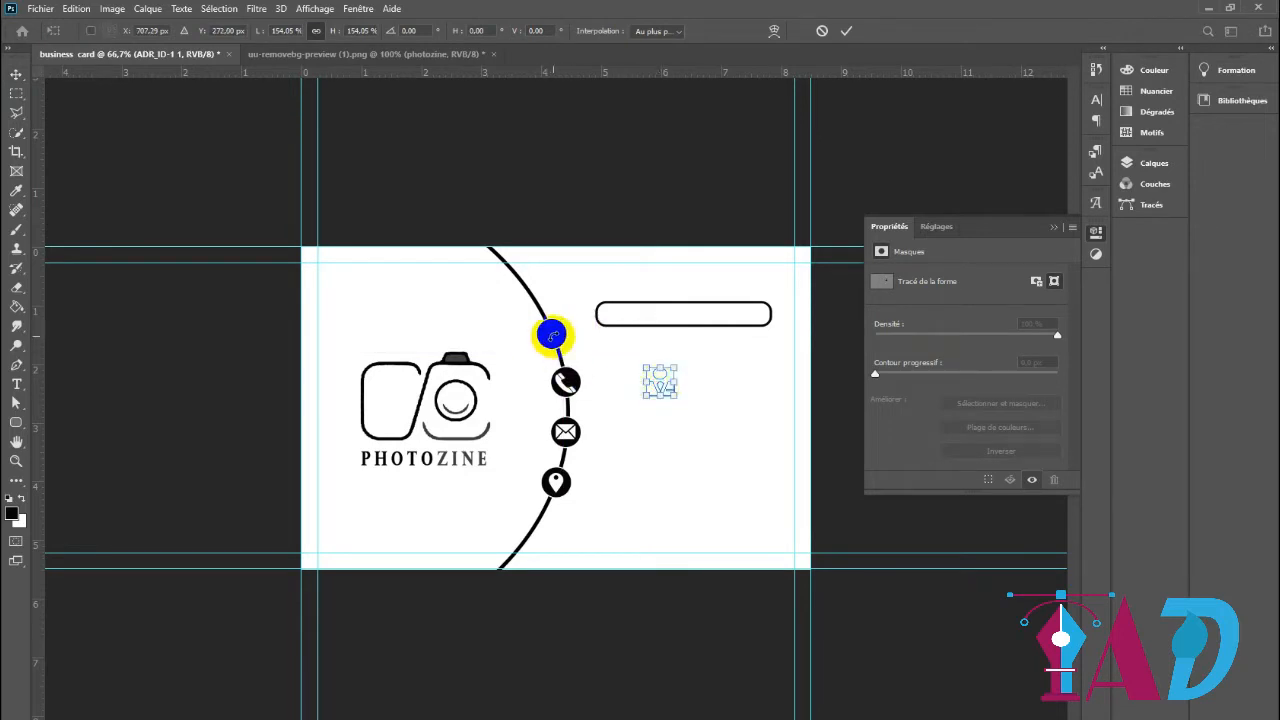
pyautogui.click(822, 30)
# Move the topmost black circle onto the rounded rectangle's left end and scale it down to about 53 × 53 px
pyautogui.moveTo(551, 332); pyautogui.dragTo(626, 330)
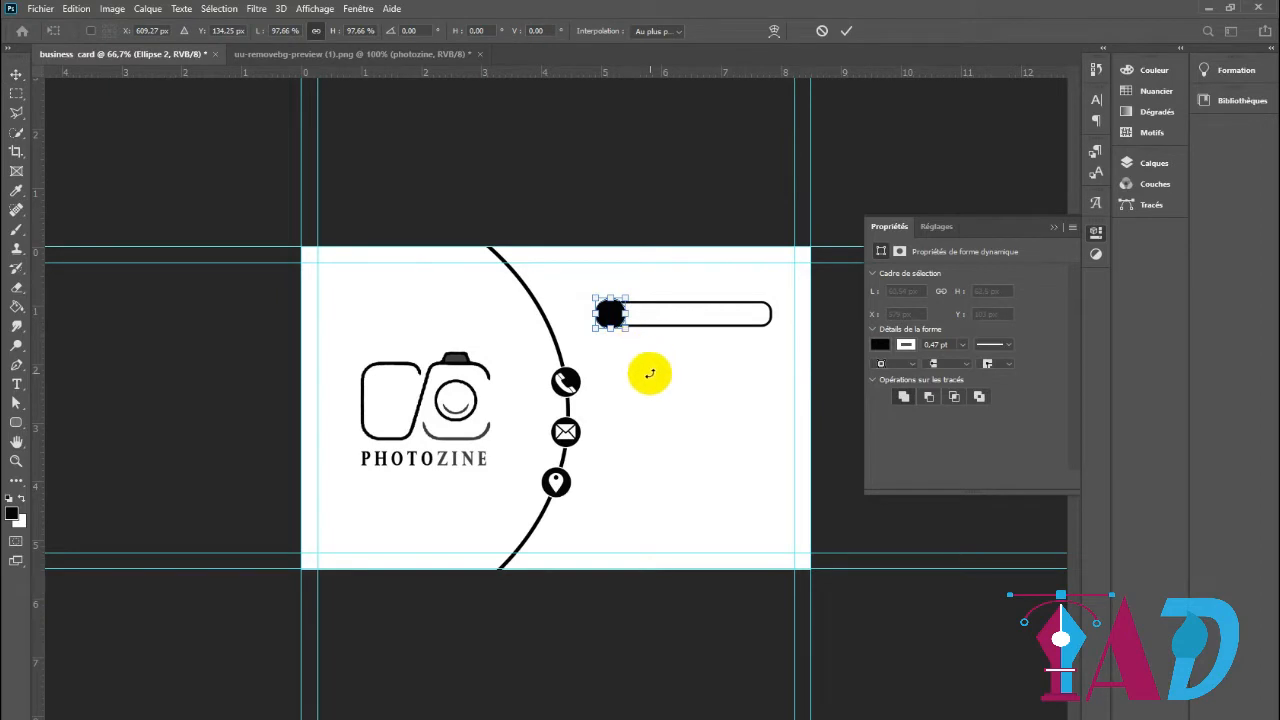
pyautogui.click(846, 30)
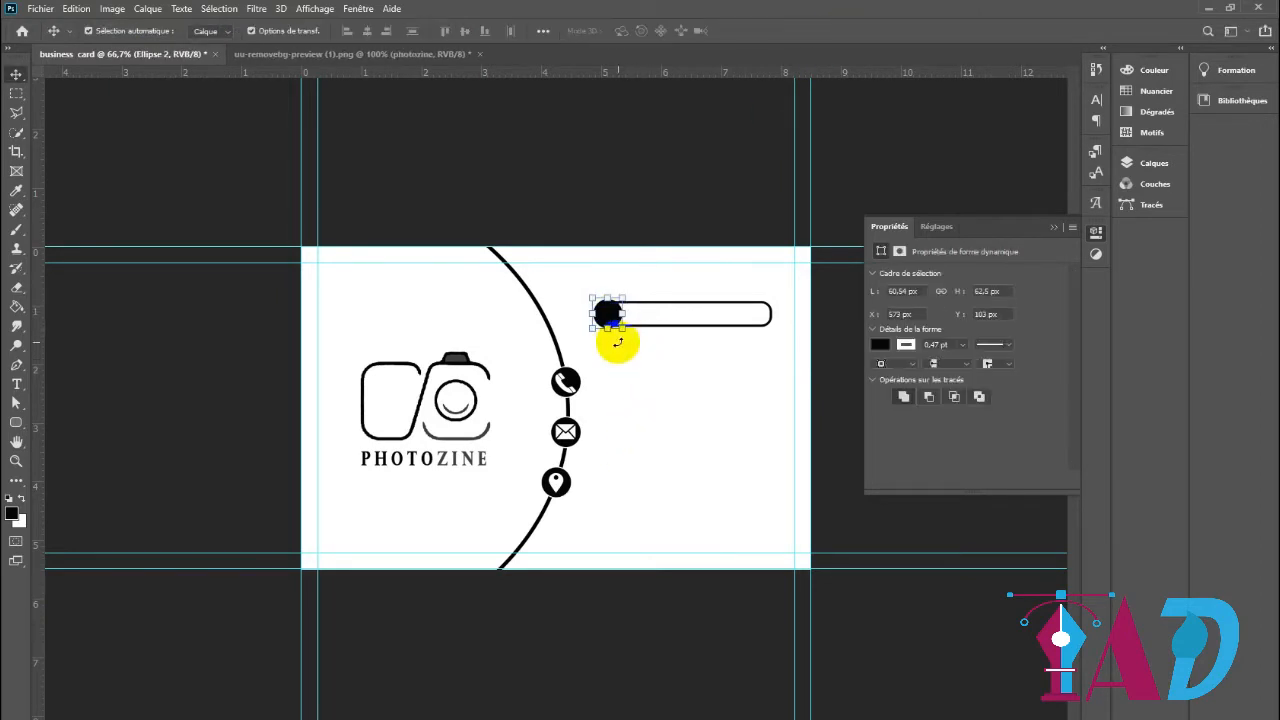
pyautogui.moveTo(622, 329); pyautogui.dragTo(620, 326)
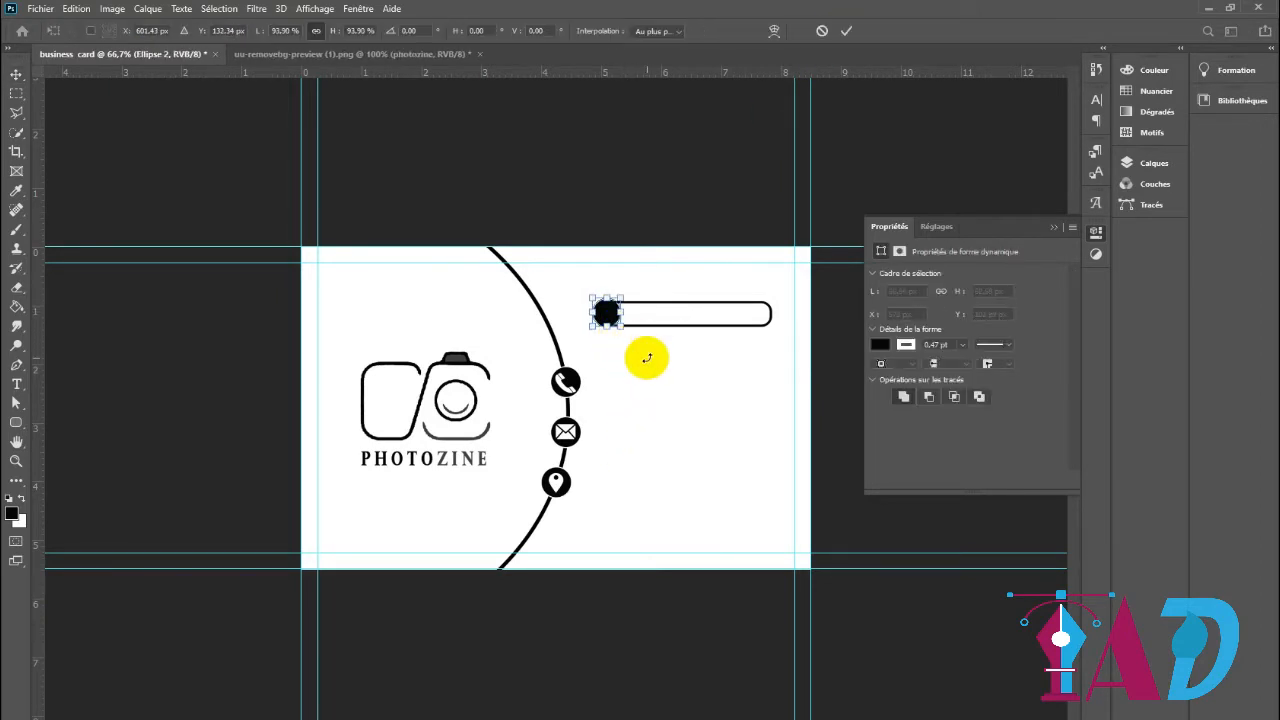
pyautogui.click(843, 32)
# Try thinning the white stroke of the black circle on the rounded rectangle to about 0.05 pt
pyautogui.hotkey('ctrl', '1')
pyautogui.click(908, 346)
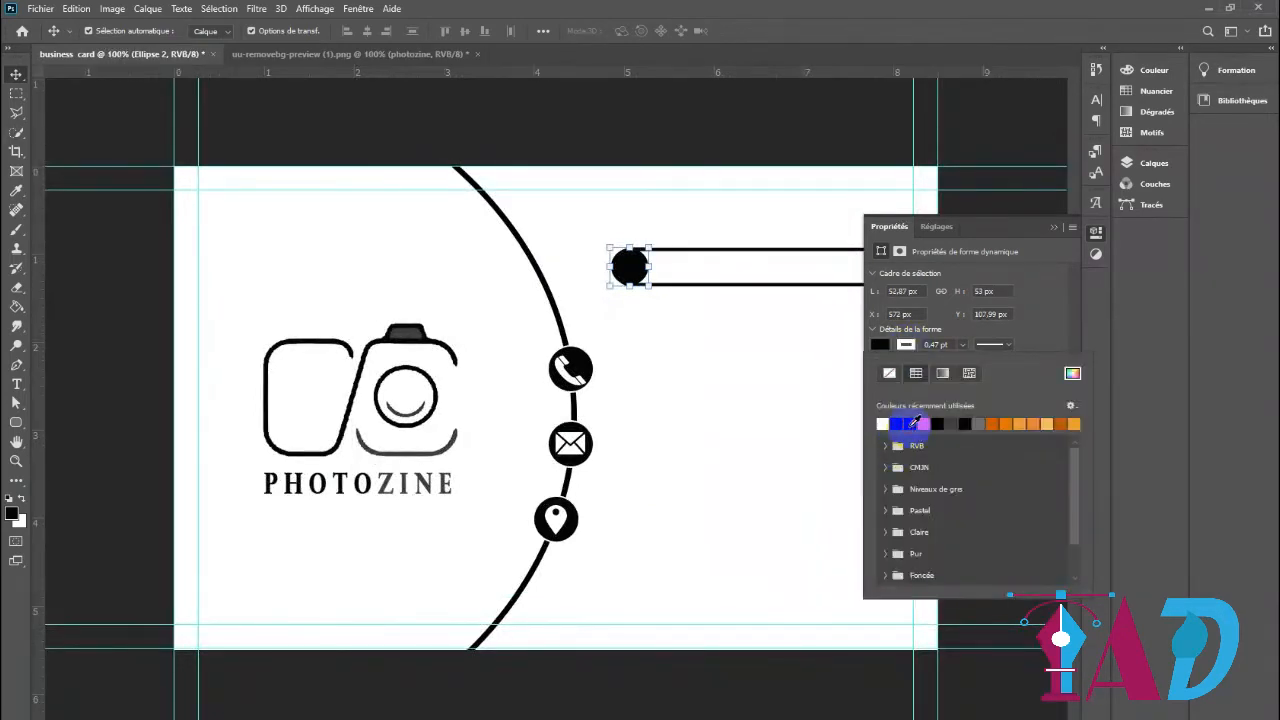
pyautogui.click(962, 345)
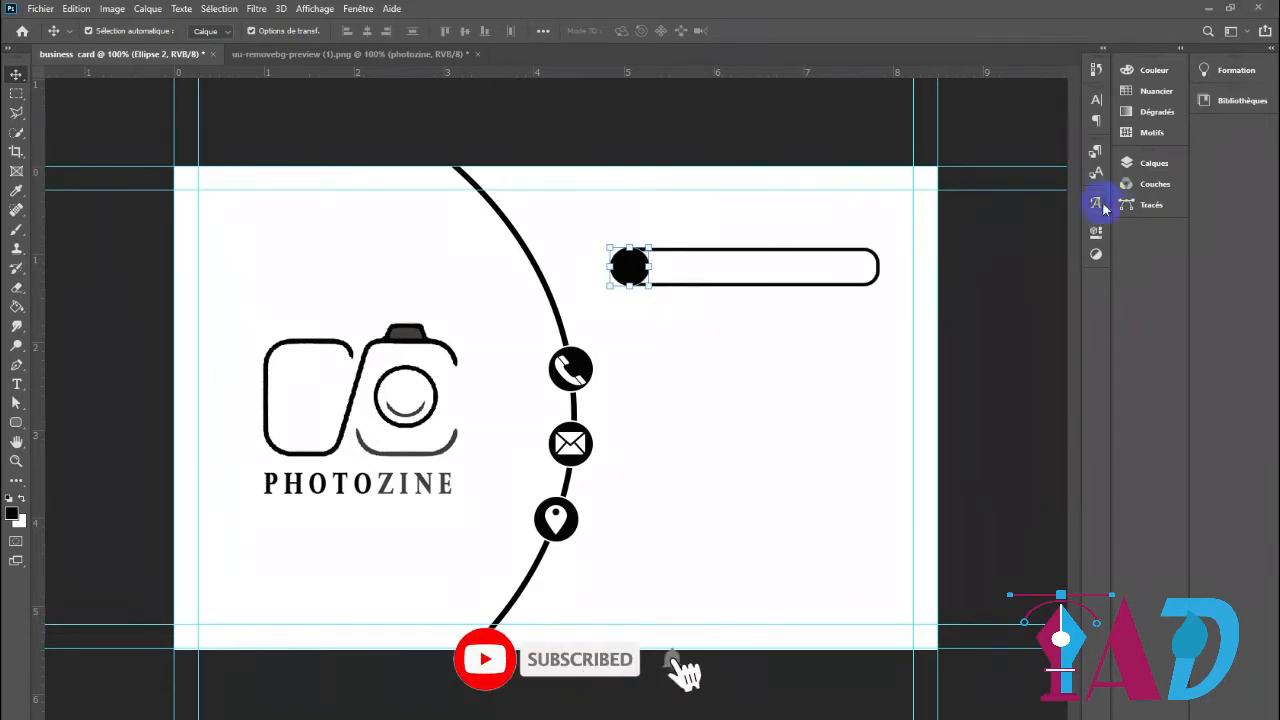
pyautogui.click(1097, 233)
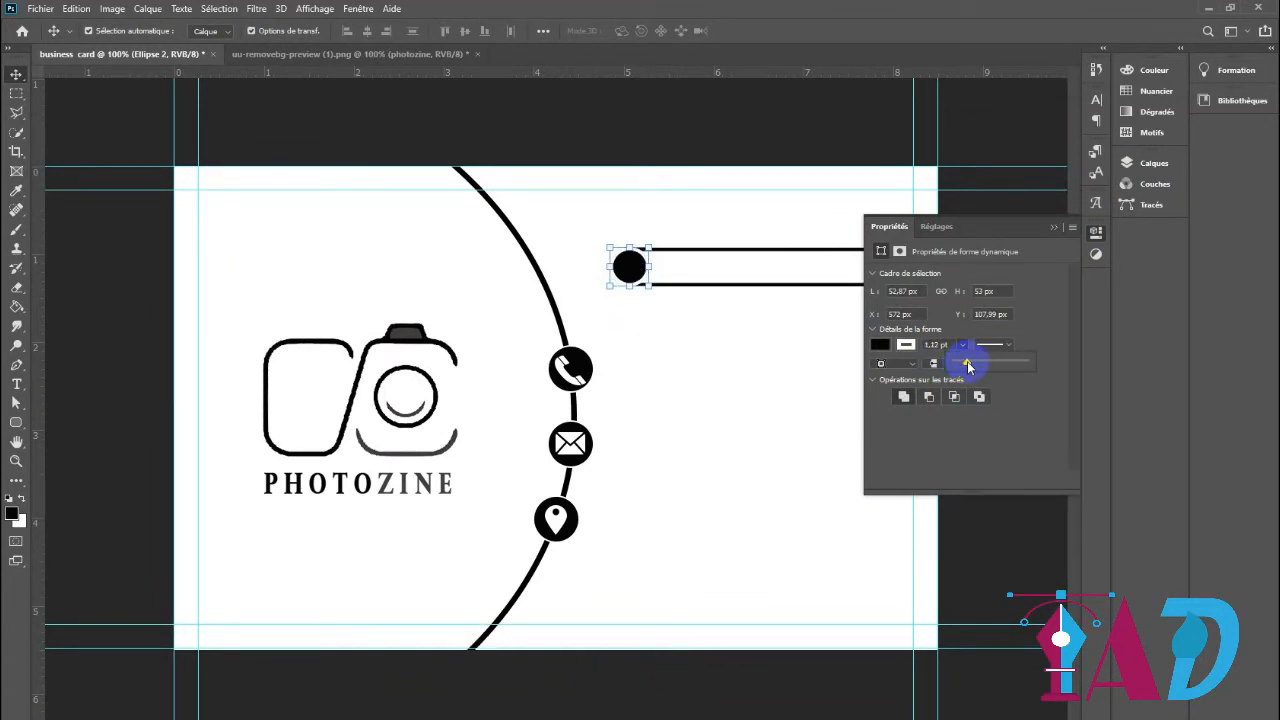
pyautogui.click(1055, 230)
pyautogui.click(1000, 409)
# Scale the white ID icon down to about 53% and centre it on the black circle at the rounded rectangle's left end
pyautogui.click(718, 378)
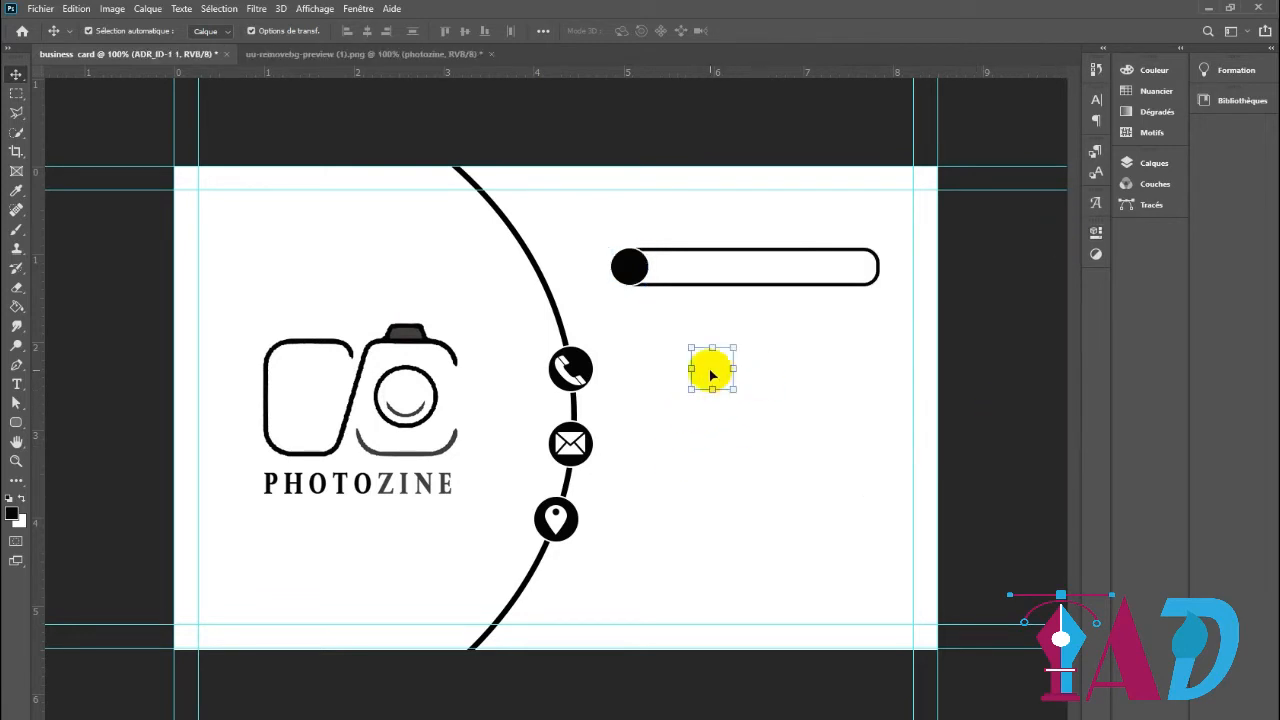
pyautogui.moveTo(736, 389); pyautogui.dragTo(629, 264)
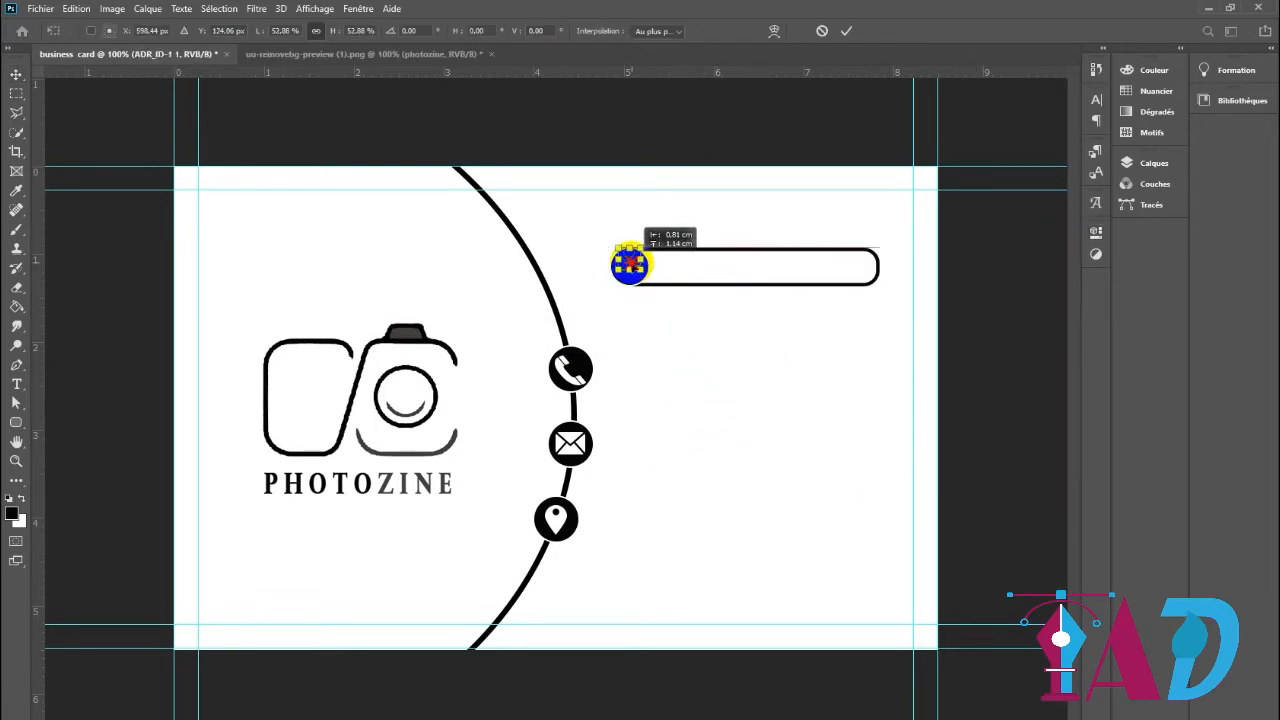
pyautogui.click(846, 30)
# Move the ADR_ID-1 1 layer to the top of the layer stack, above Ellipse 2
pyautogui.click(1154, 162)
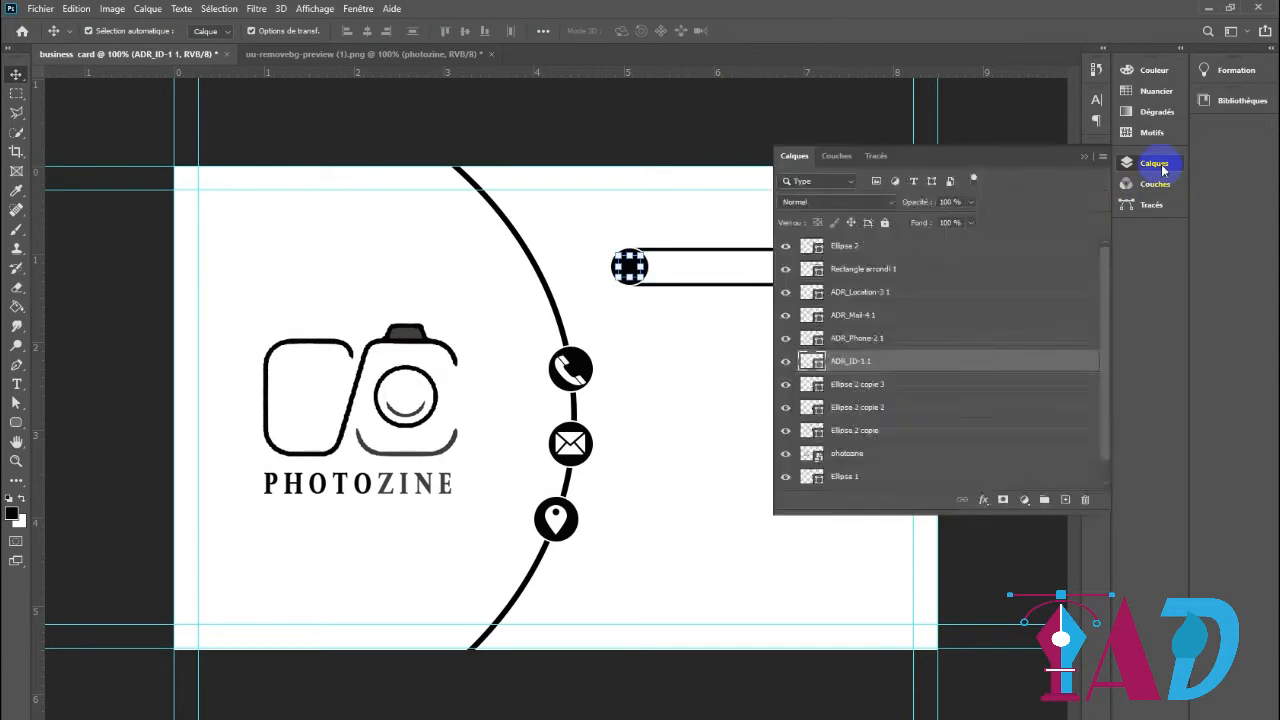
pyautogui.moveTo(900, 364); pyautogui.dragTo(894, 247)
pyautogui.click(682, 371)
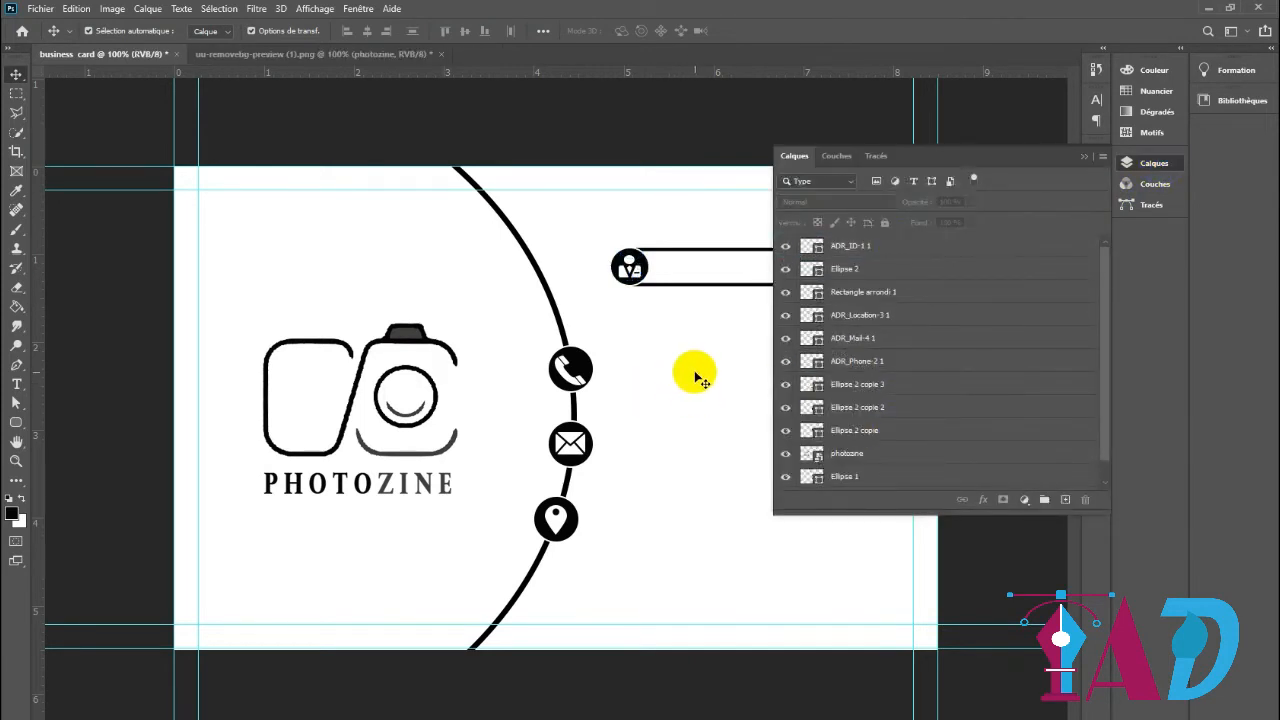
pyautogui.click(1088, 157)
pyautogui.hotkey('ctrl', '-')
pyautogui.hotkey('ctrl', '-')
pyautogui.hotkey('ctrl', '+')
pyautogui.hotkey('ctrl', '+')
pyautogui.hotkey('ctrl', '+')
pyautogui.hotkey('ctrl', '+')
pyautogui.hotkey('ctrl', '1')
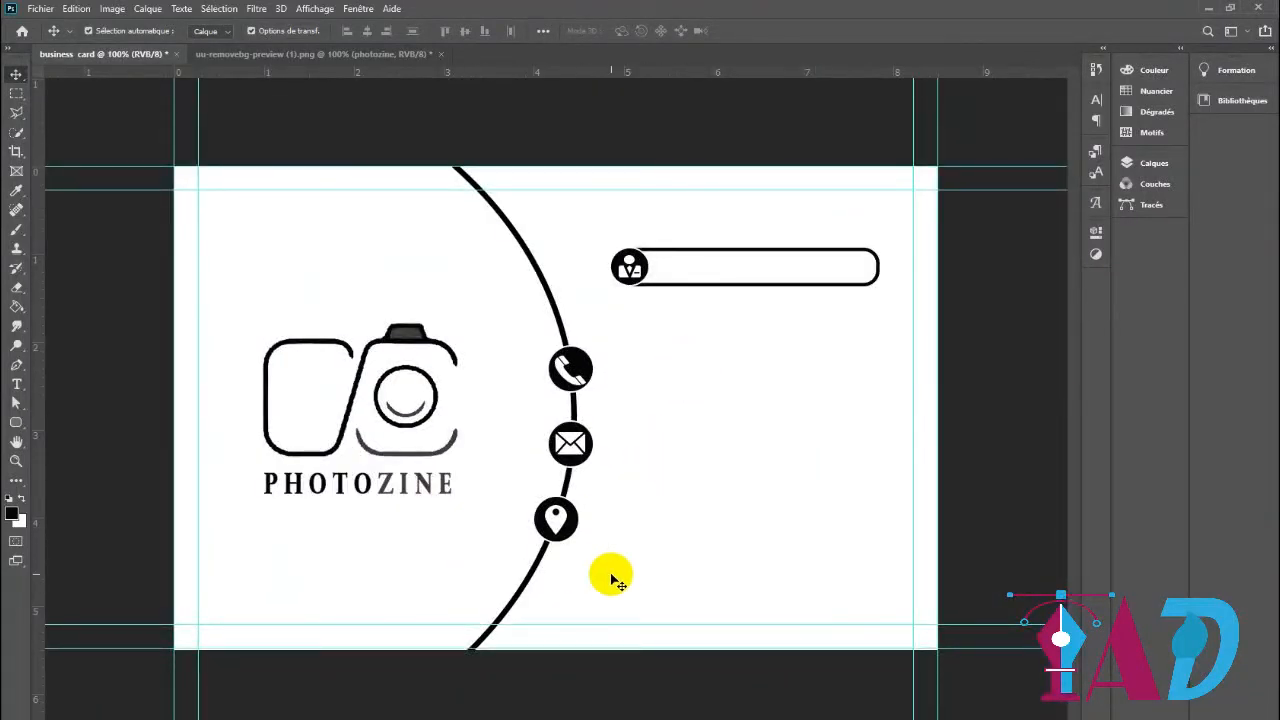
pyautogui.hotkey('ctrl', '-')
pyautogui.hotkey('ctrl', '-')
pyautogui.hotkey('ctrl', '+')
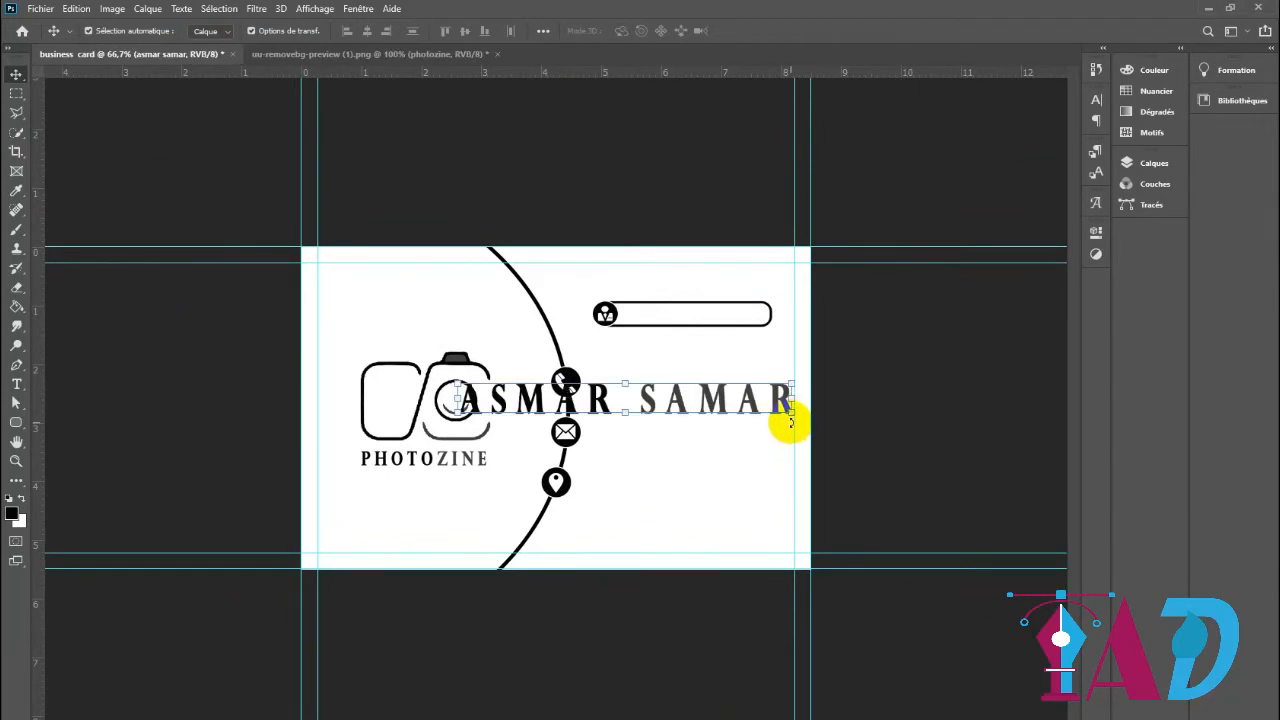
# Place the person's name text, scaled to about 40%, inside the rounded rectangle beside the ID icon
pyautogui.moveTo(790, 423); pyautogui.dragTo(744, 316)
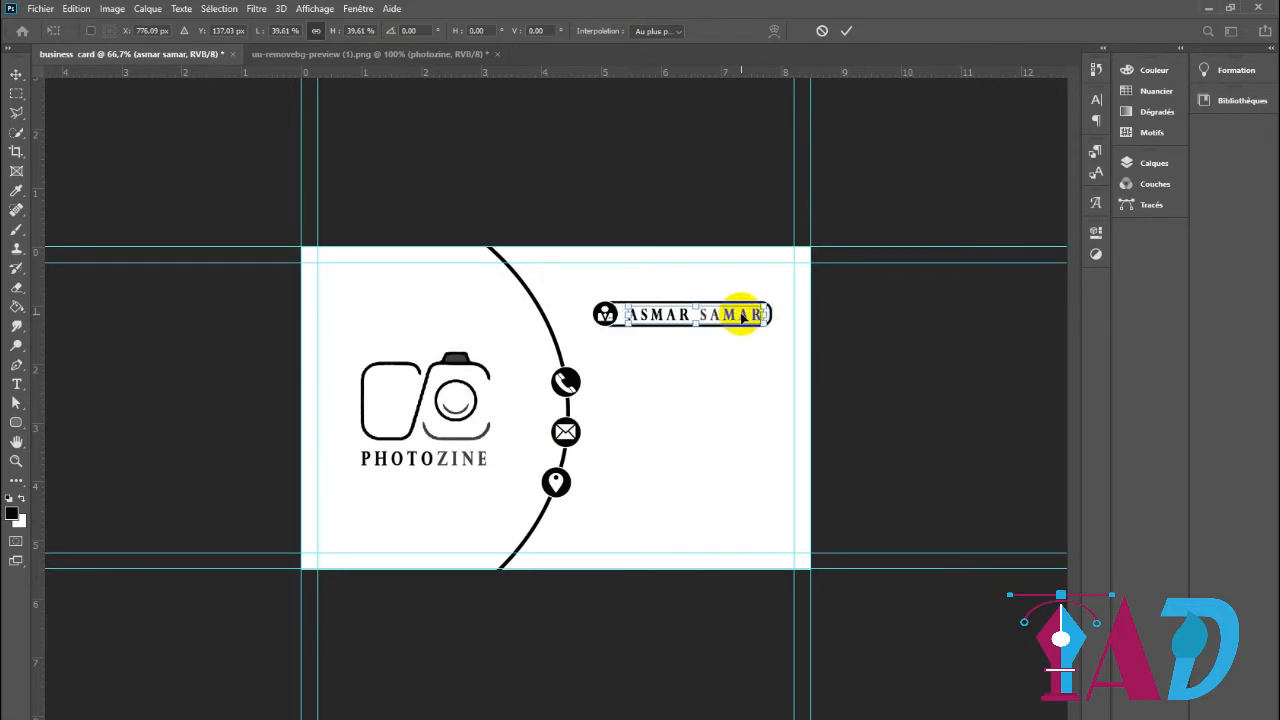
pyautogui.click(848, 33)
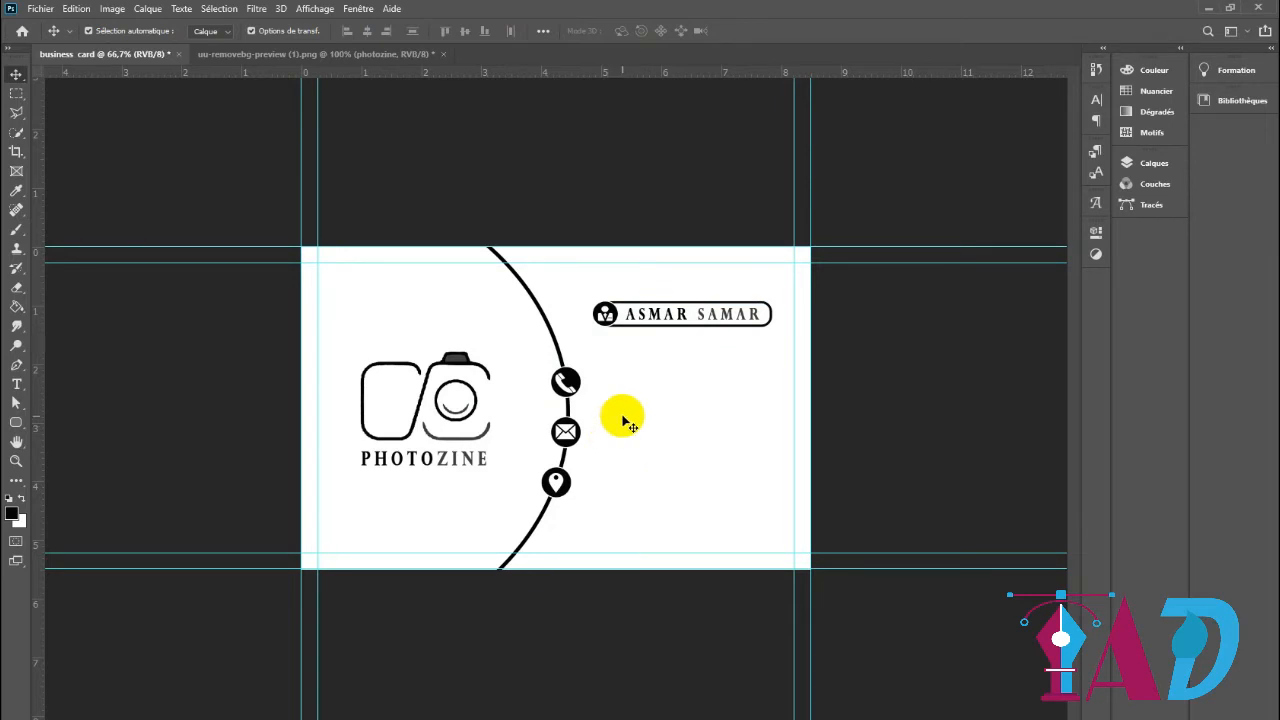
# Add a centred text line with the contact's phone number at the height of the phone icon
pyautogui.click(17, 387)
pyautogui.click(623, 405)
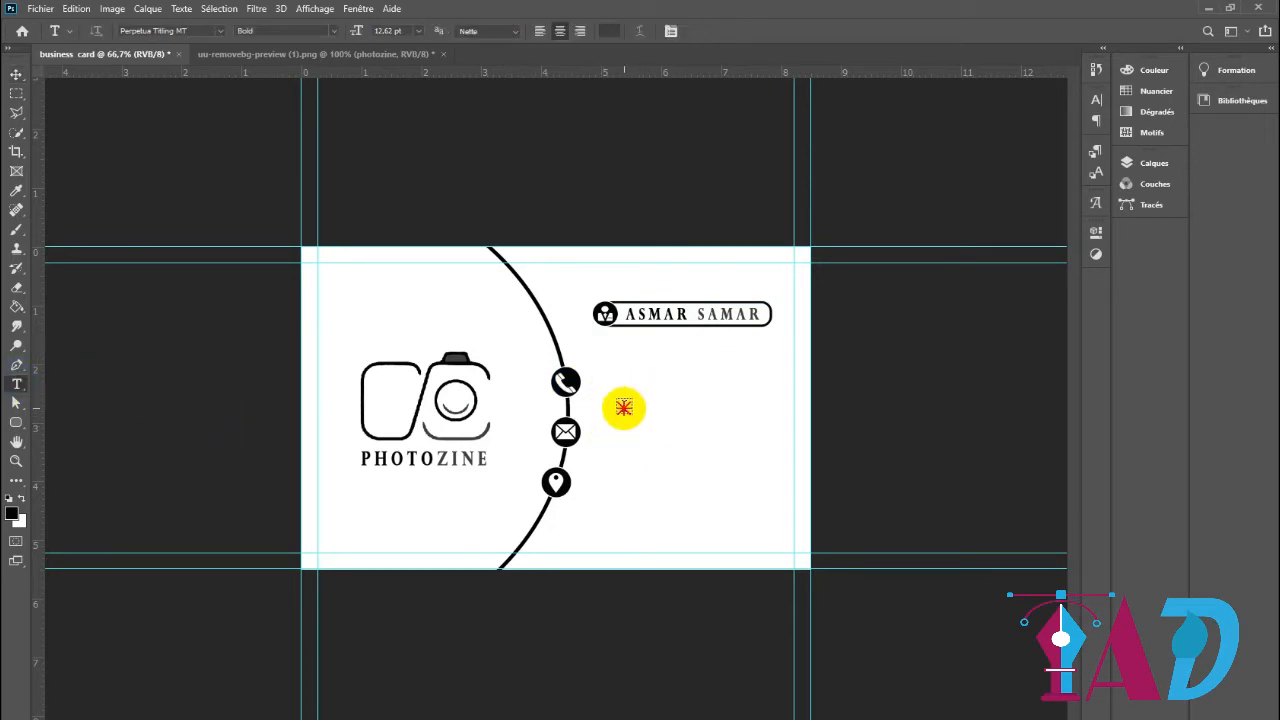
pyautogui.press('BackSpace')
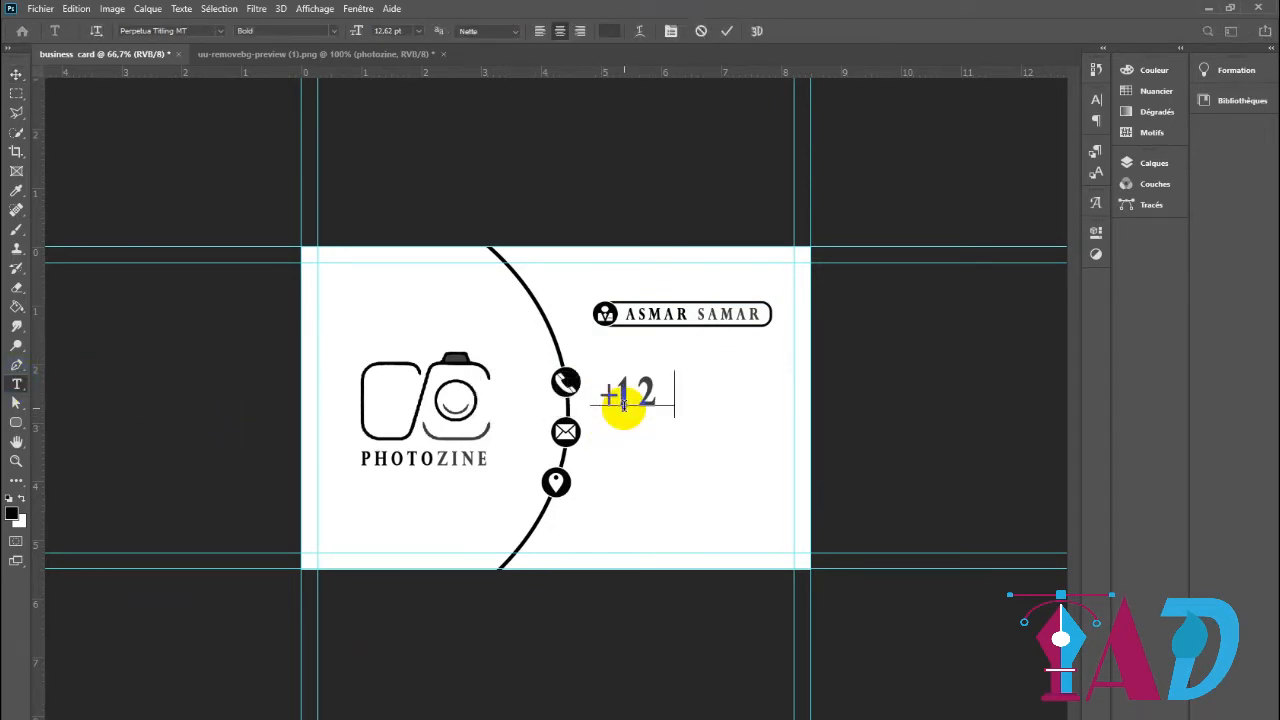
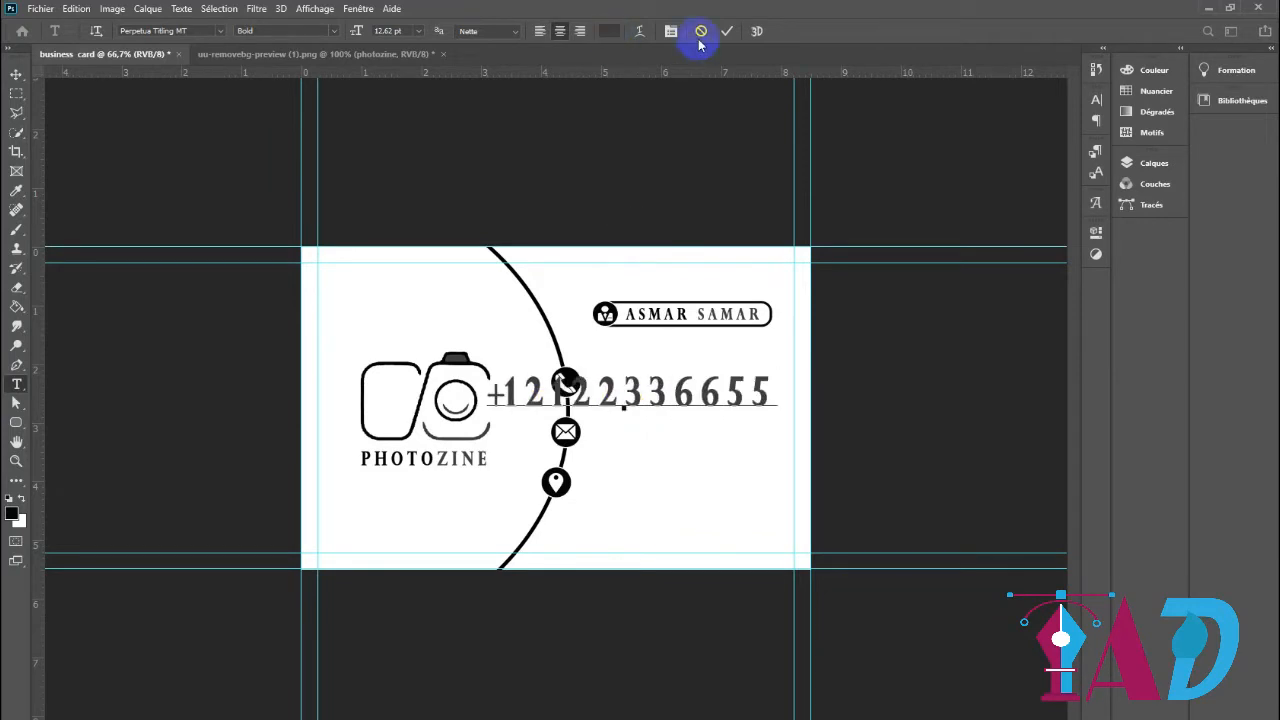
pyautogui.click(726, 31)
# Duplicate the phone number text and place the copy directly below the original
pyautogui.click(16, 75)
pyautogui.click(640, 393)
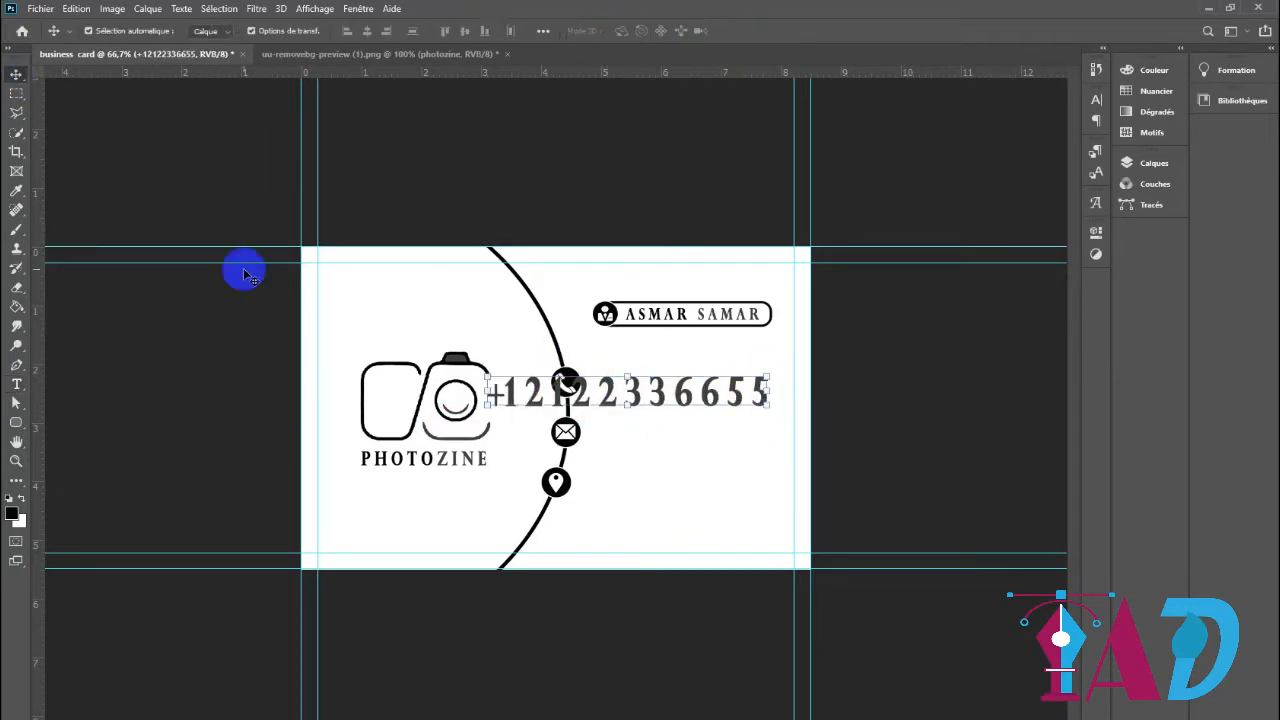
pyautogui.moveTo(640, 400); pyautogui.dragTo(646, 443)
# Set the text colour of the copied phone number to black, sampled from the location icon's circle
pyautogui.doubleClick(640, 440)
pyautogui.click(609, 31)
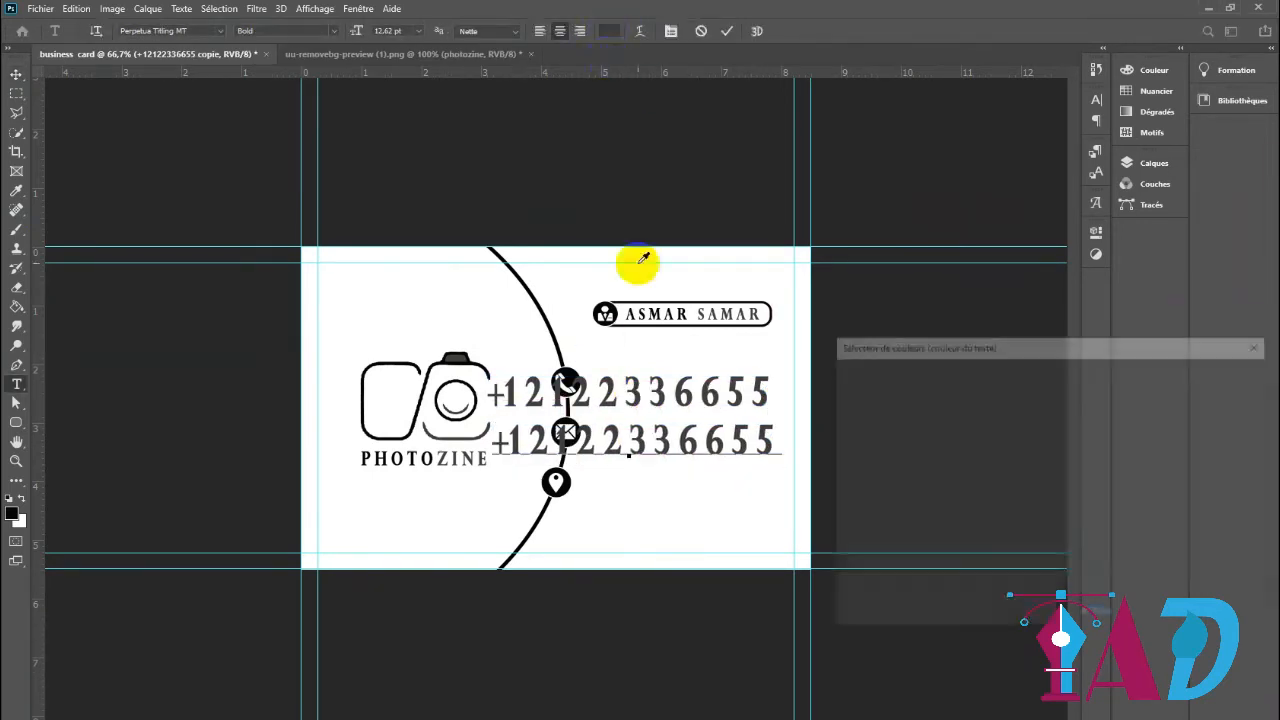
pyautogui.click(563, 482)
pyautogui.click(1052, 428)
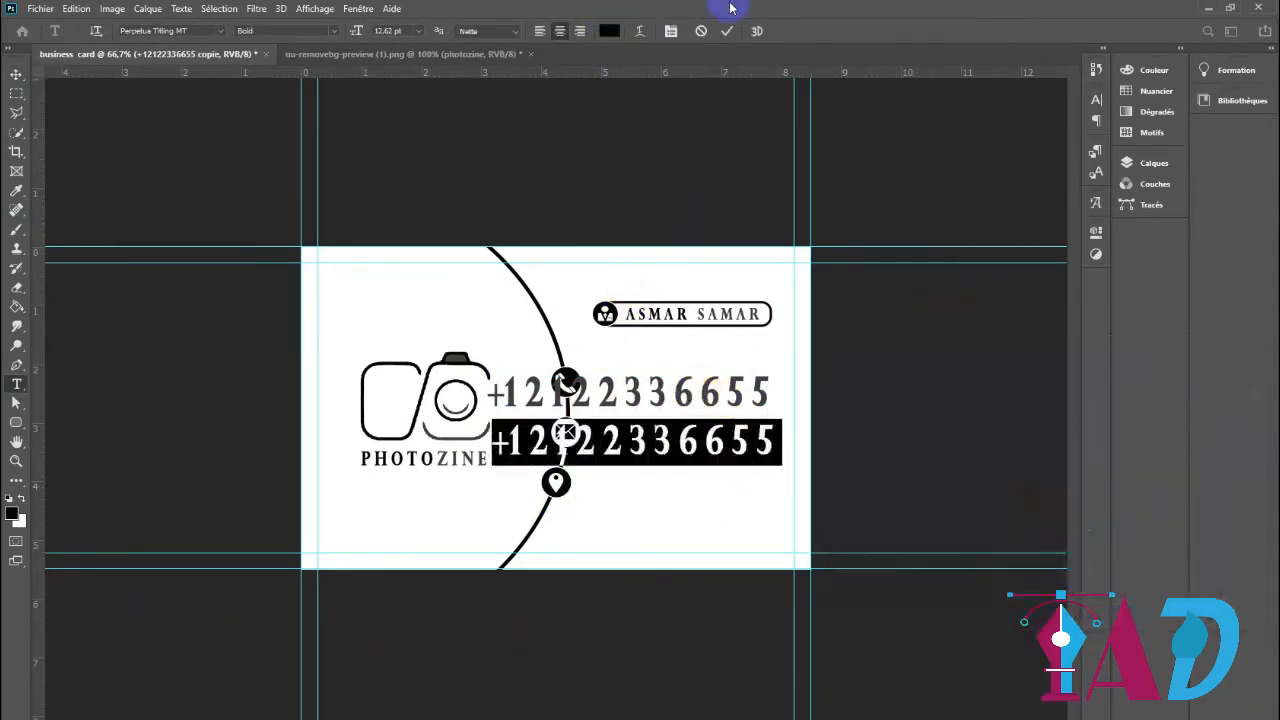
# Set the text colour of the original phone number line to black, sampled from the location icon's circle
pyautogui.click(727, 31)
pyautogui.press('v')
pyautogui.click(643, 399)
pyautogui.doubleClick(657, 395)
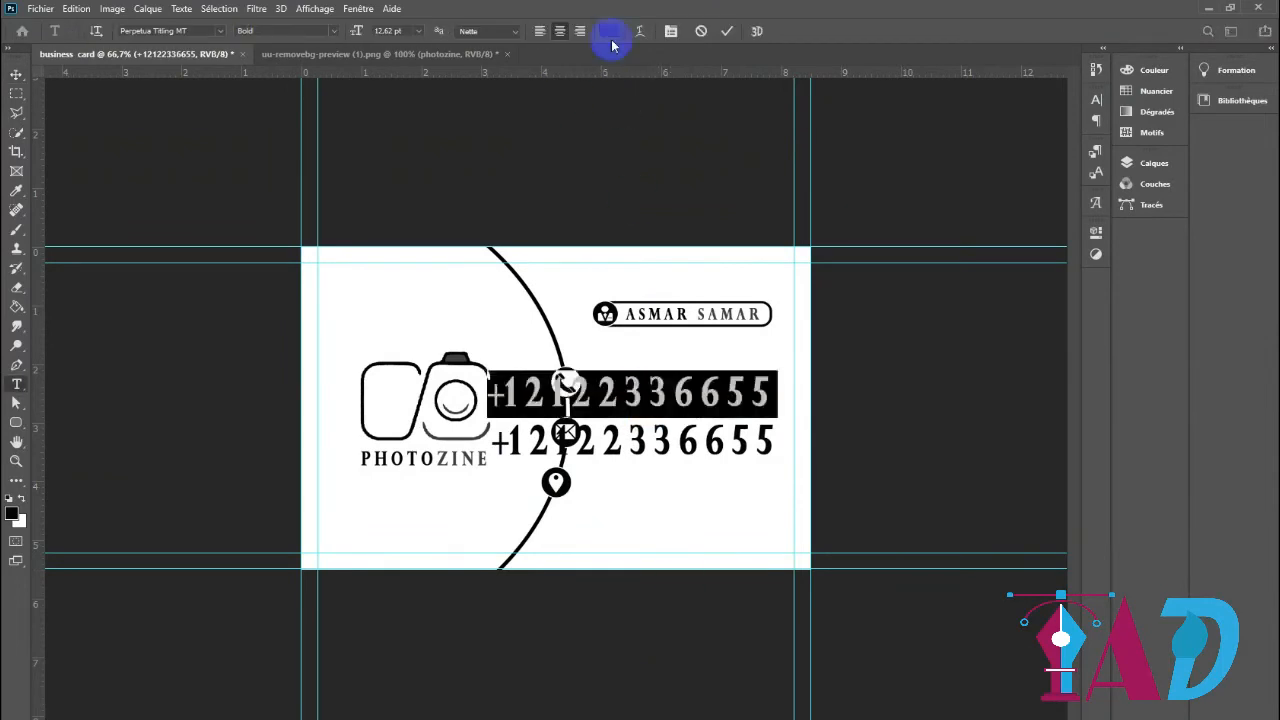
pyautogui.click(609, 31)
pyautogui.click(566, 486)
pyautogui.click(1200, 371)
# Scale both phone number lines to about 43% and stack them closely beside the phone icon
pyautogui.hotkey('ctrl', 't')
pyautogui.moveTo(786, 423); pyautogui.dragTo(728, 370)
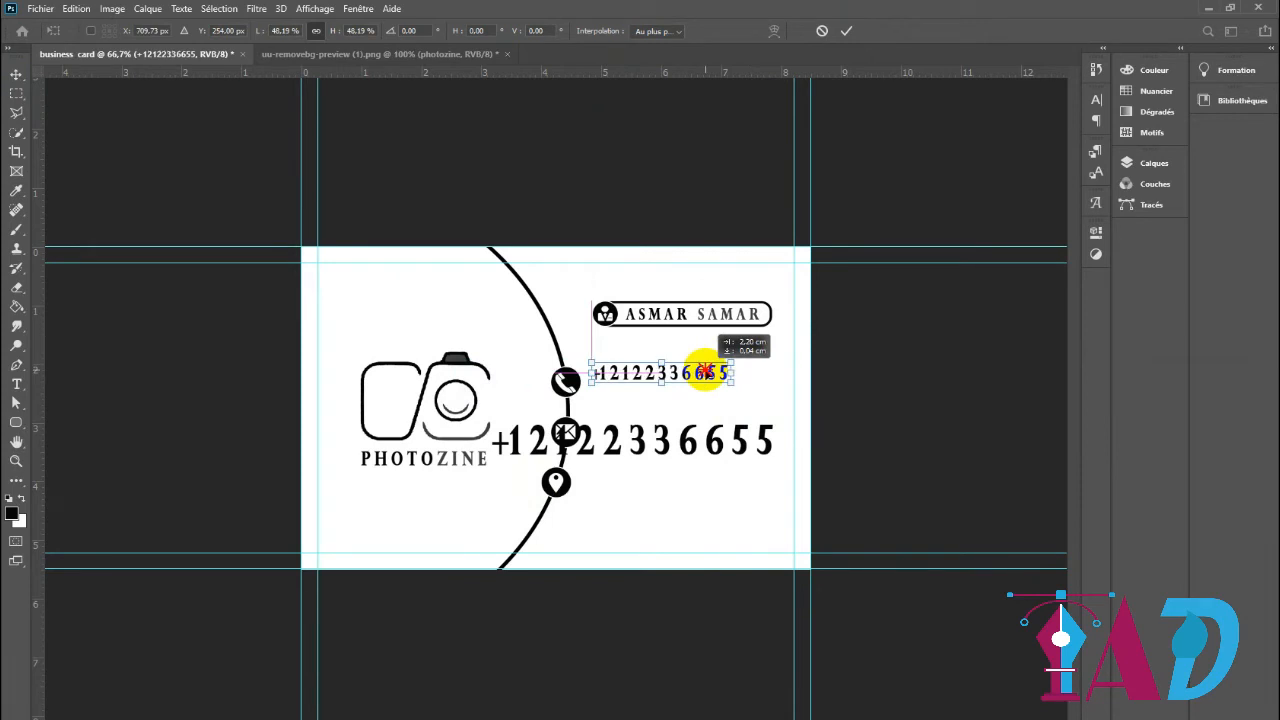
pyautogui.click(846, 31)
pyautogui.hotkey('ctrl', 't')
pyautogui.moveTo(771, 451); pyautogui.dragTo(723, 408)
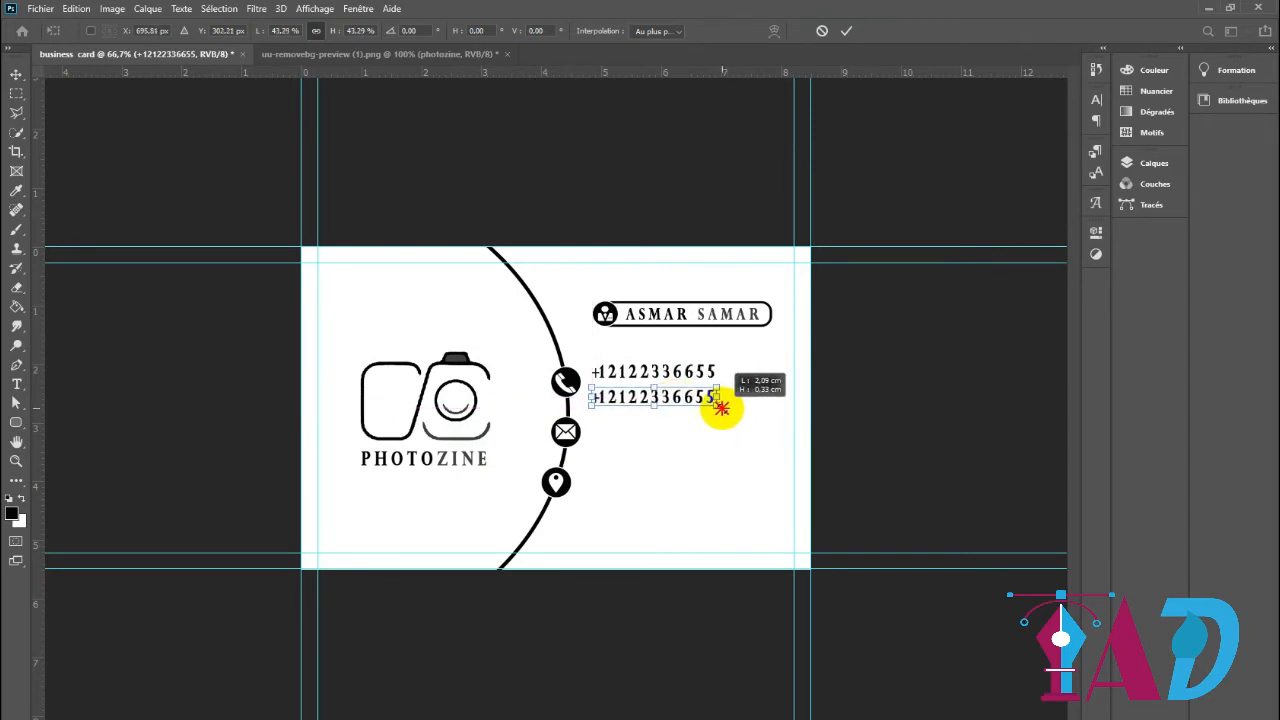
pyautogui.click(847, 30)
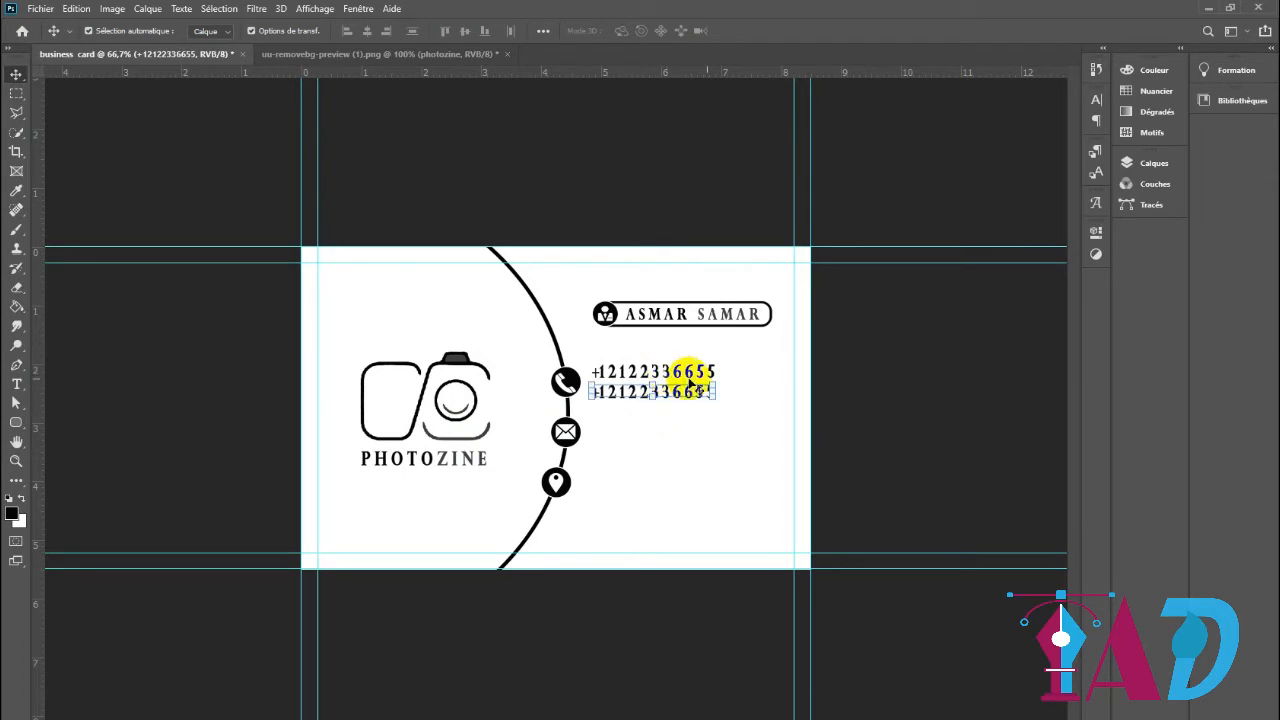
pyautogui.click(678, 374)
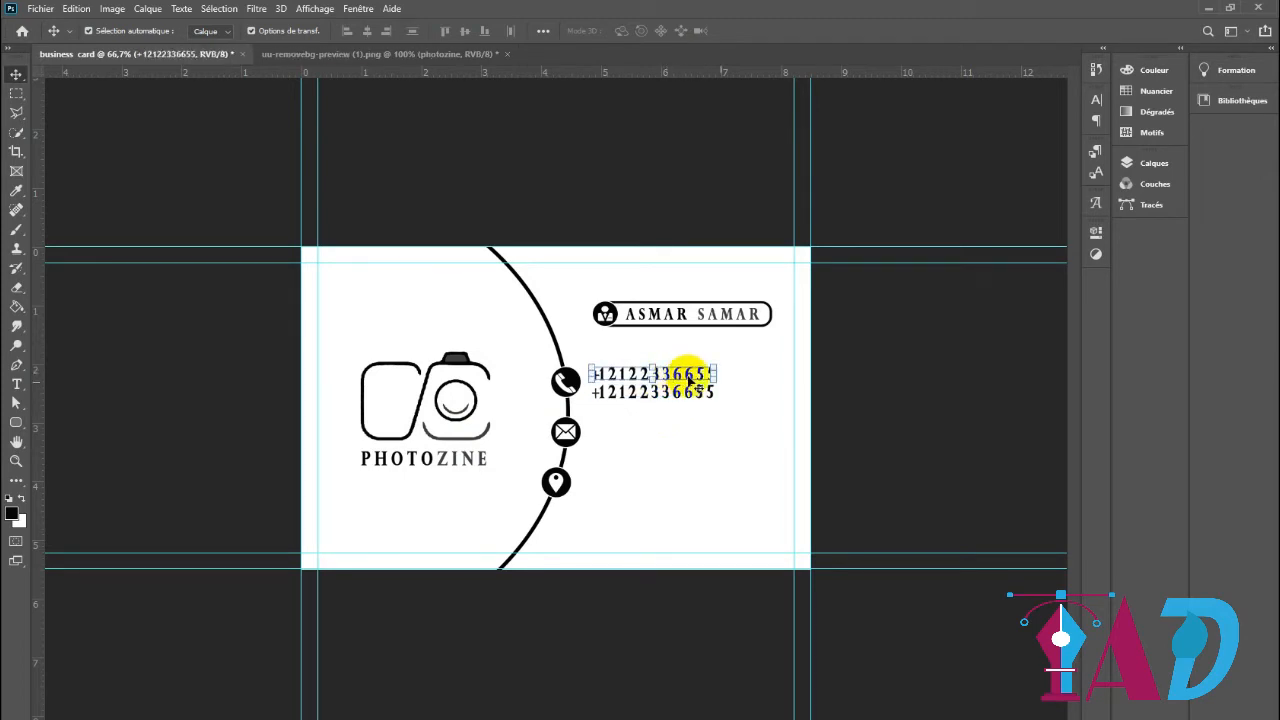
pyautogui.click(843, 449)
# Add a centred text line with the contact's e-mail address at the height of the envelope icon
pyautogui.press('t')
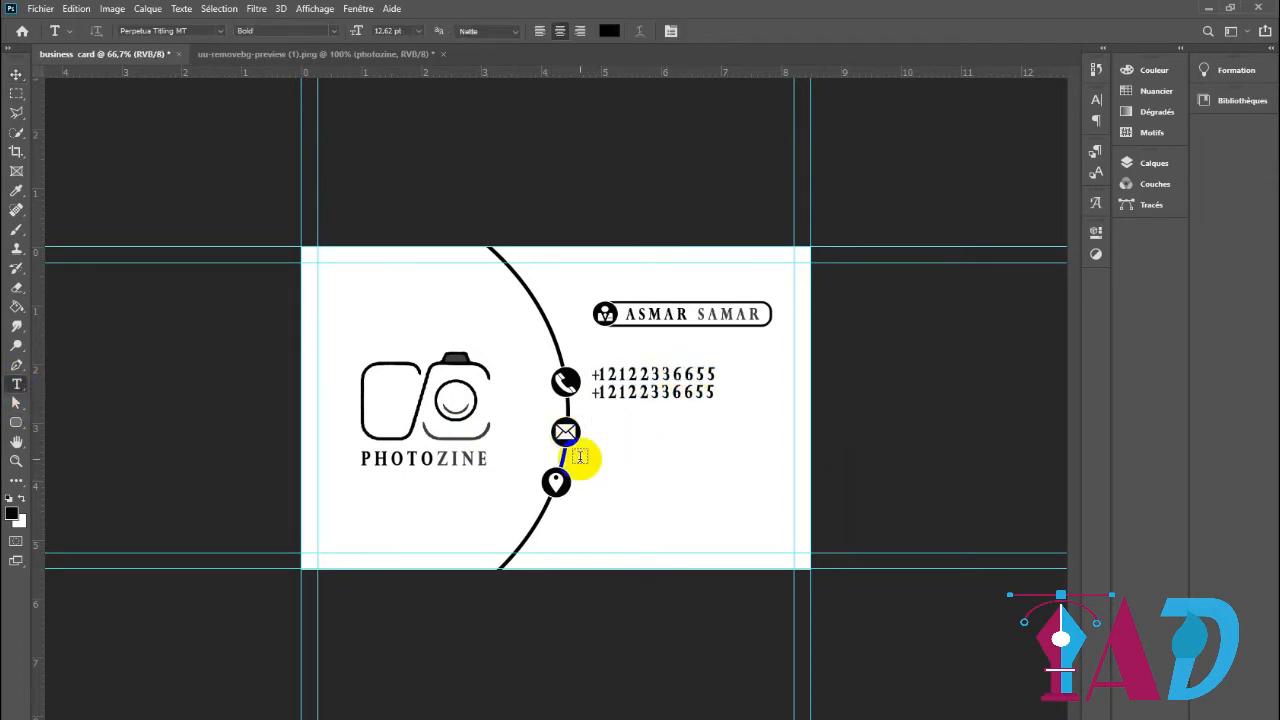
pyautogui.click(599, 438)
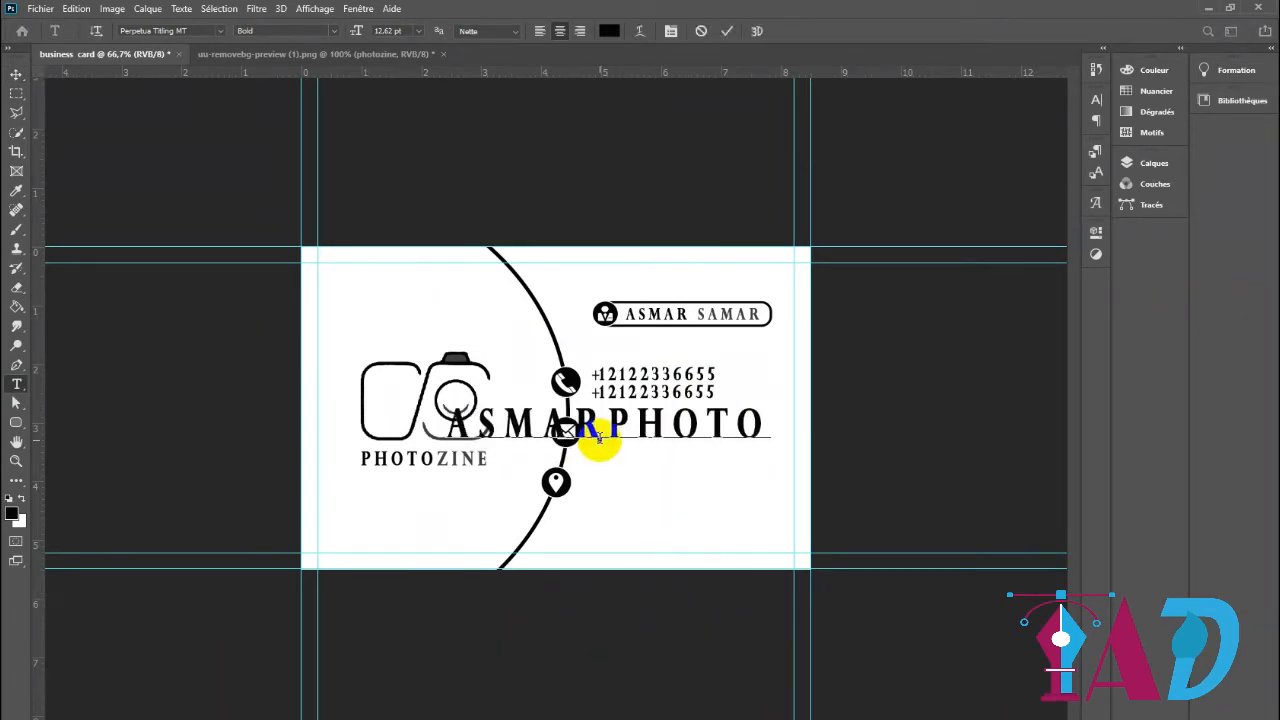
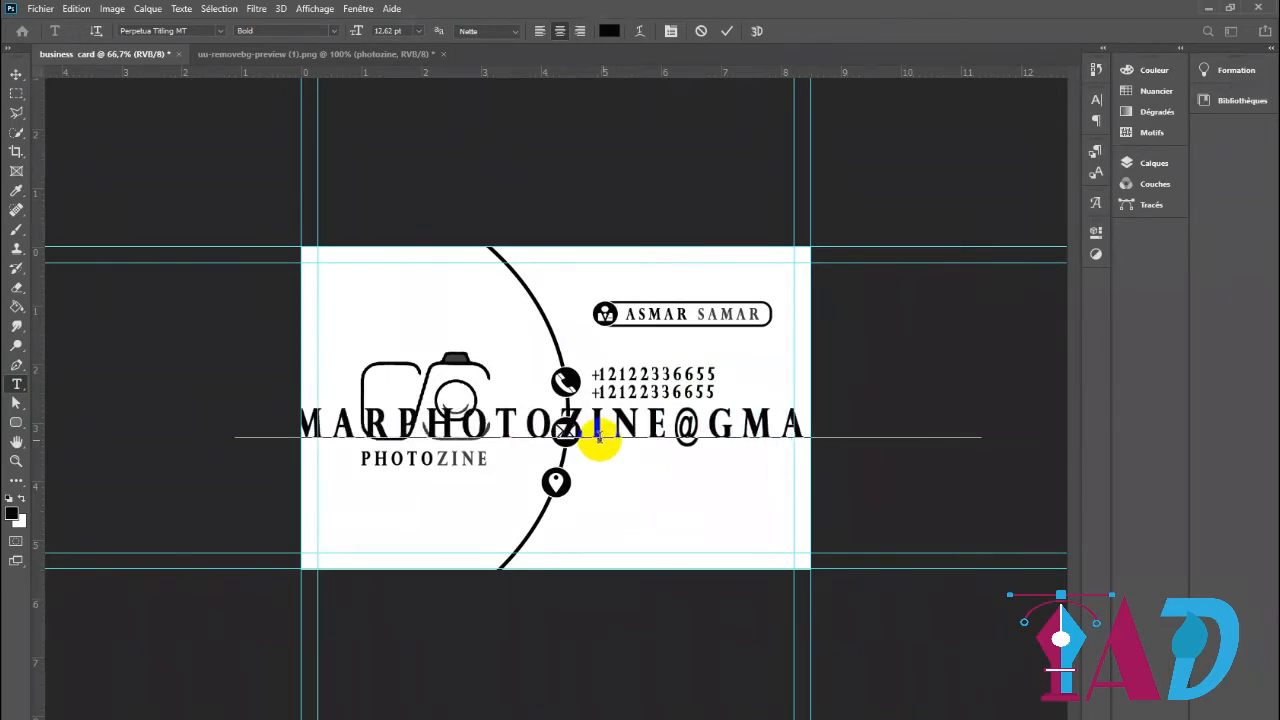
pyautogui.click(727, 31)
# Scale the e-mail text to about 24% width and 52% height and place it beside the envelope icon
pyautogui.click(16, 74)
pyautogui.moveTo(969, 407); pyautogui.dragTo(777, 431)
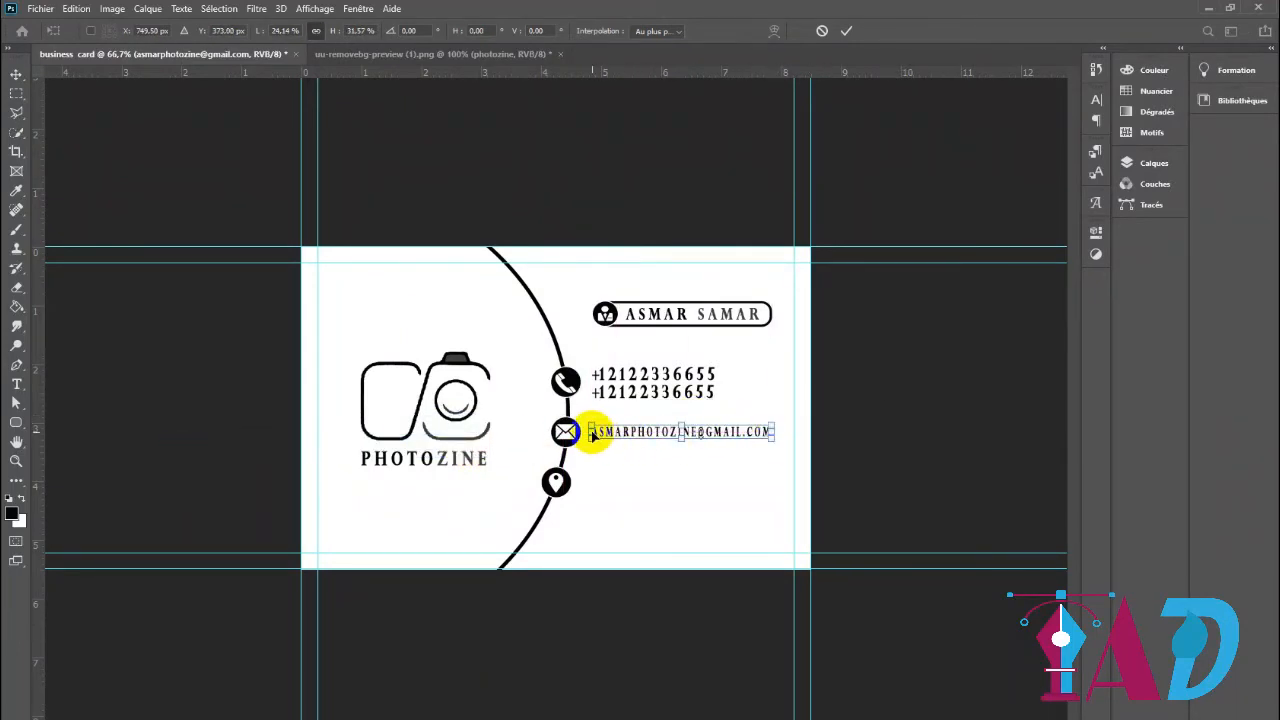
pyautogui.moveTo(680, 430); pyautogui.dragTo(677, 426)
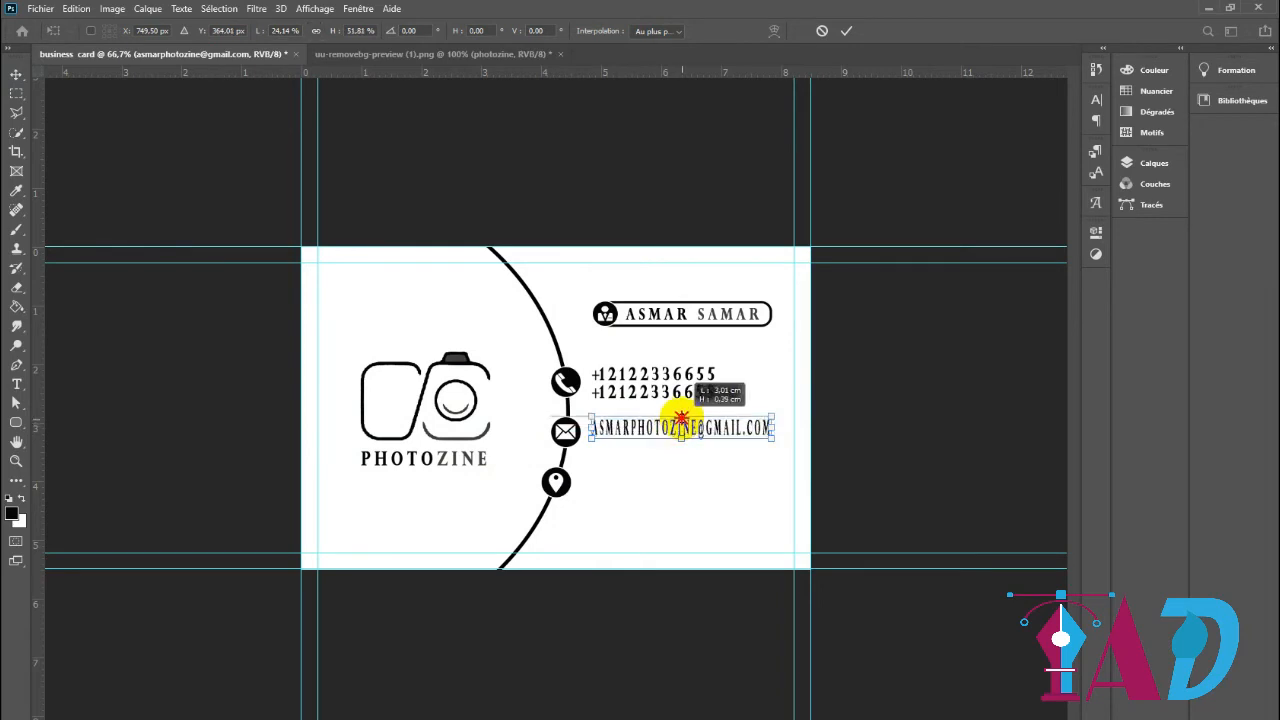
pyautogui.click(846, 30)
# Widen the e-mail text to about 114% so it spans from the envelope icon almost to the inner guide
pyautogui.click(1096, 100)
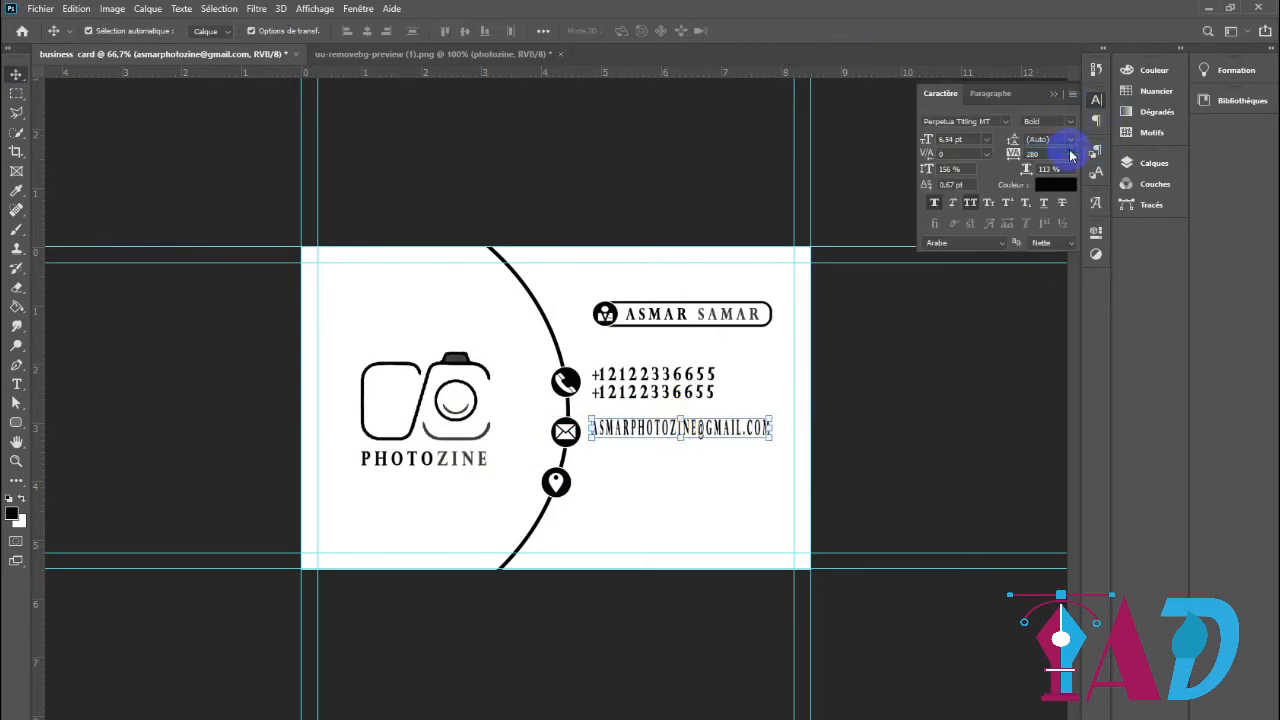
pyautogui.click(594, 430)
pyautogui.moveTo(666, 431); pyautogui.dragTo(583, 432)
pyautogui.moveTo(763, 432); pyautogui.dragTo(783, 432)
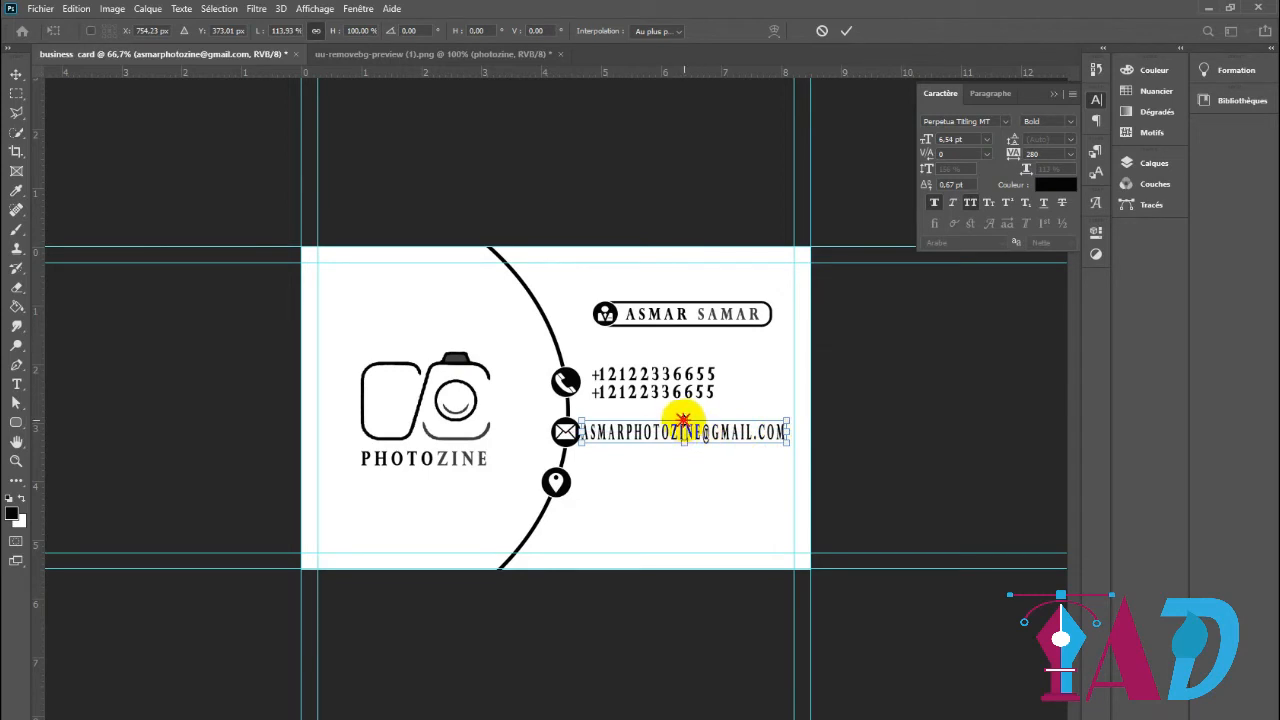
pyautogui.click(846, 31)
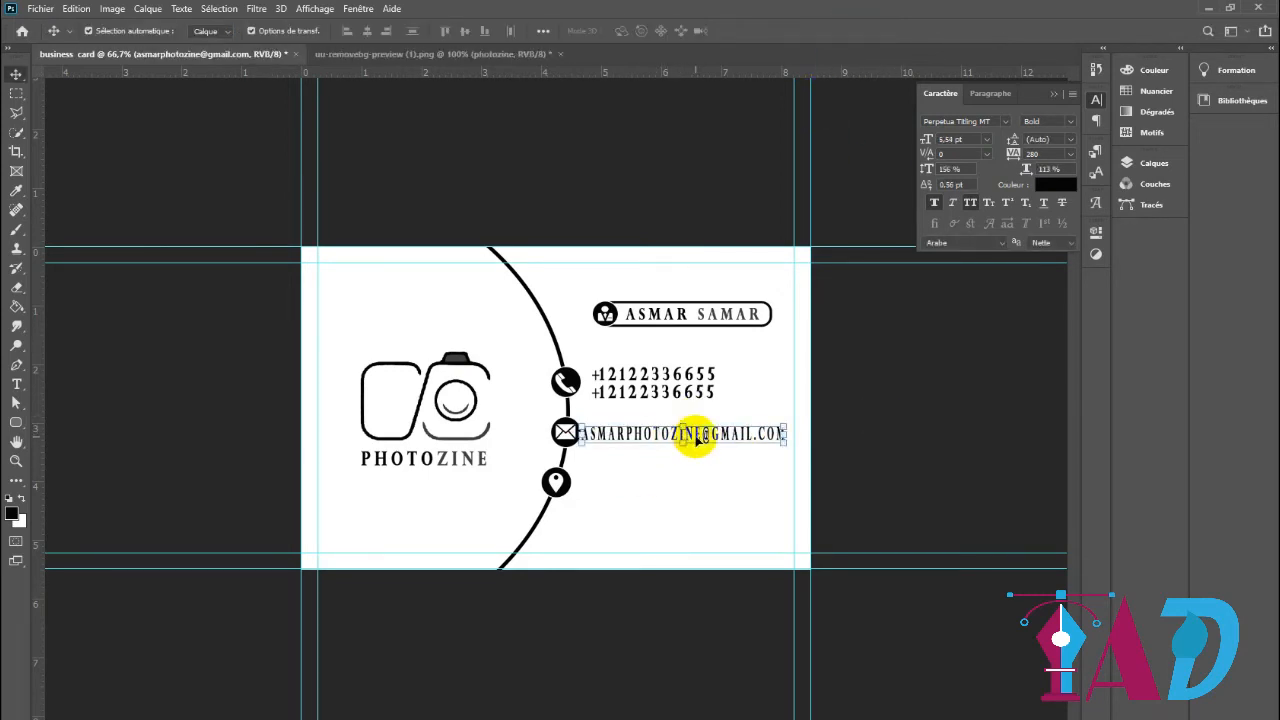
pyautogui.click(871, 443)
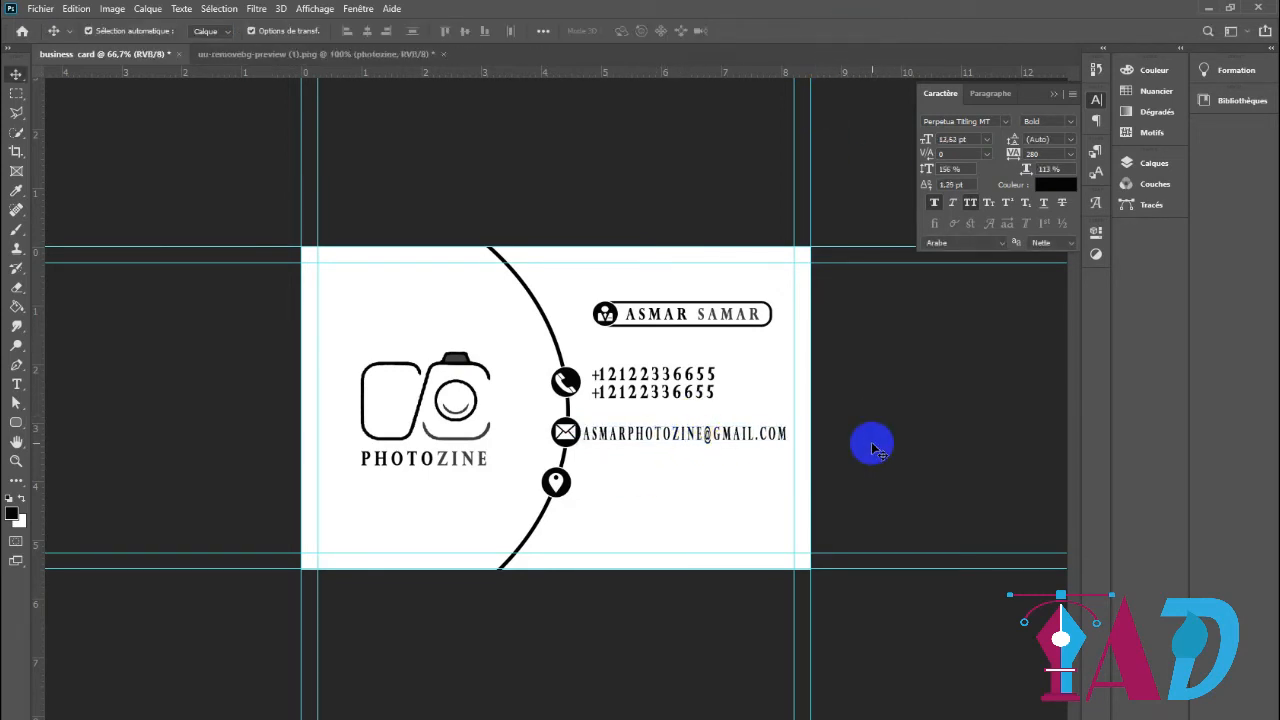
# Change the font style of both phone number lines to Light
pyautogui.click(678, 400)
pyautogui.click(1068, 121)
pyautogui.click(1070, 137)
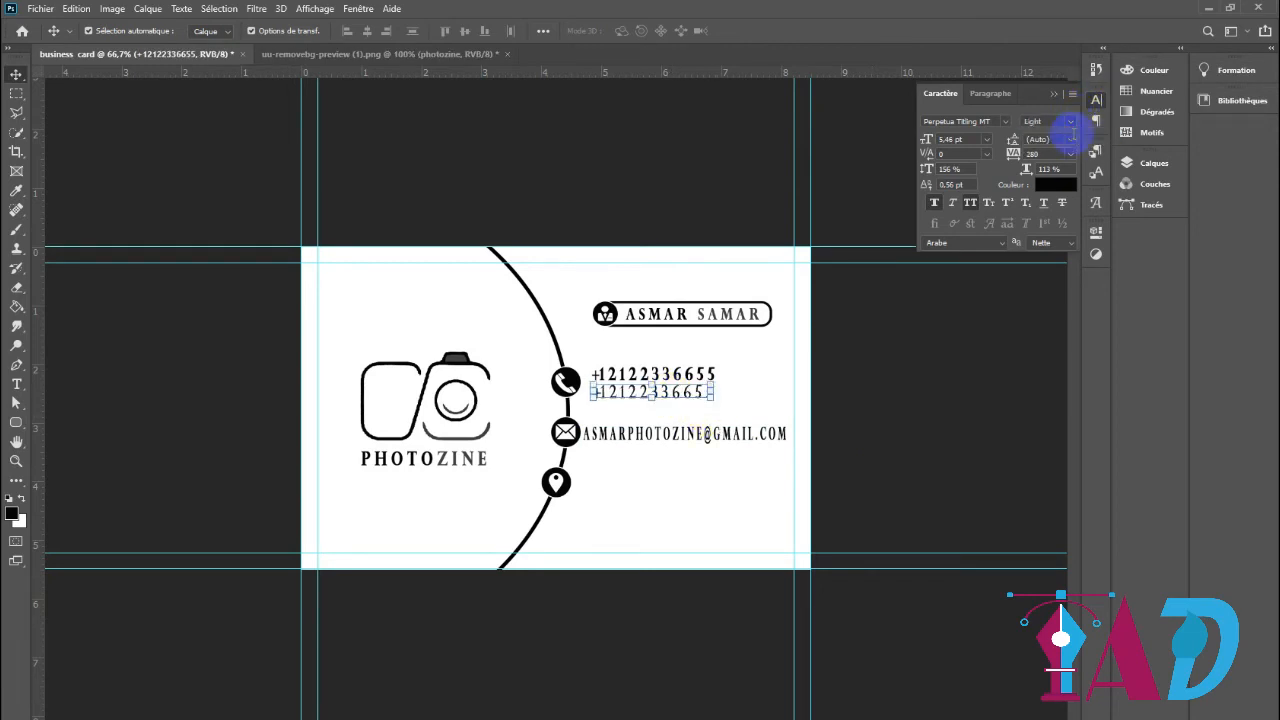
pyautogui.click(674, 378)
pyautogui.click(1068, 121)
pyautogui.click(1067, 141)
# Add a centred text line with the contact's street address at the height of the location icon
pyautogui.click(635, 463)
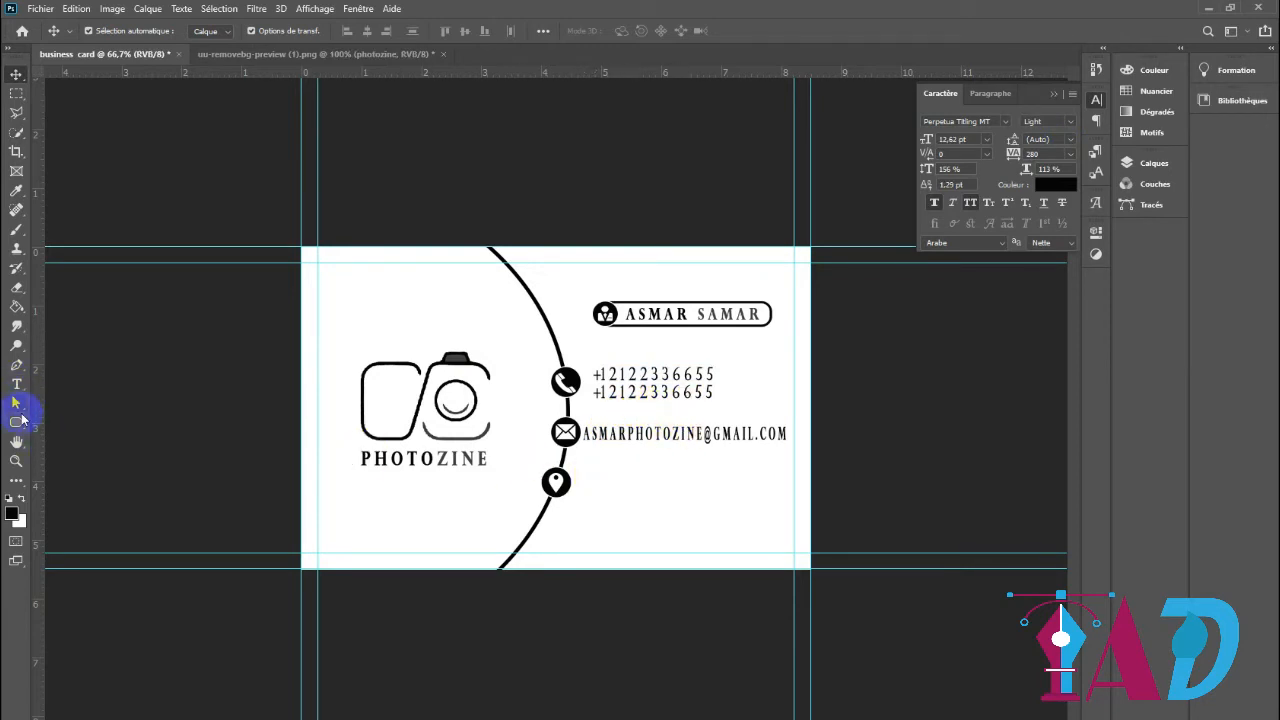
pyautogui.click(17, 385)
pyautogui.click(596, 480)
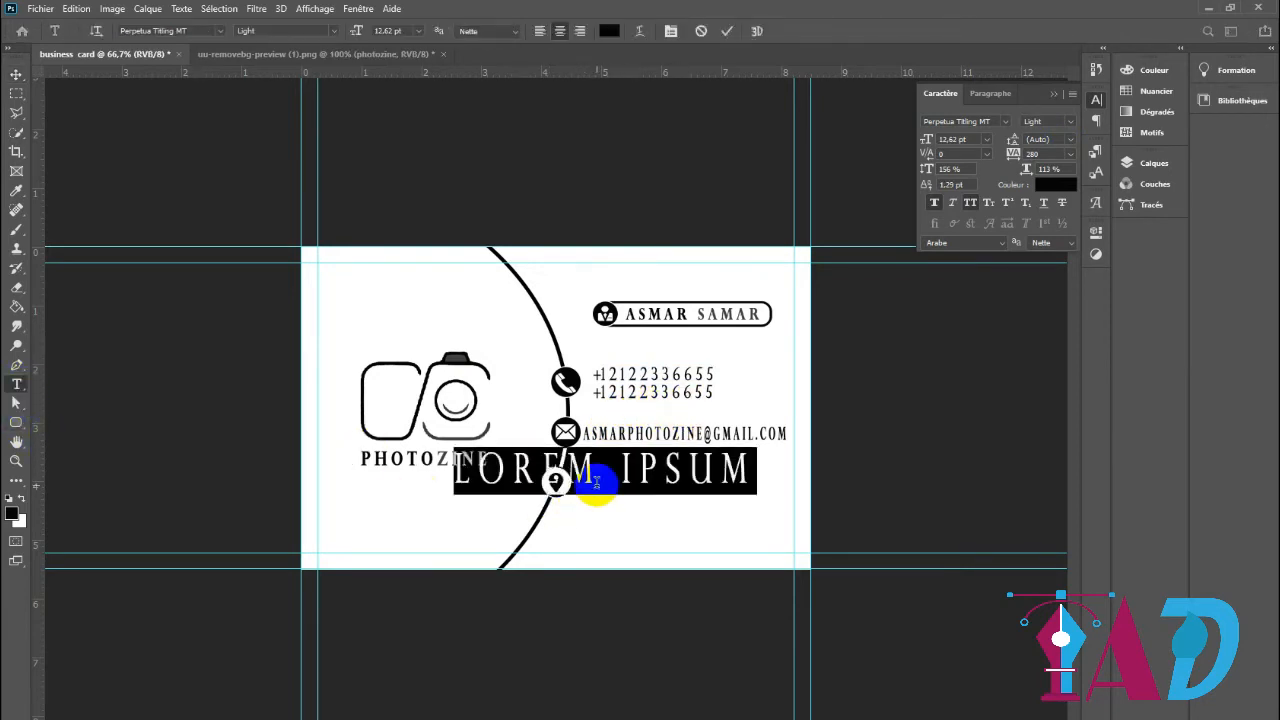
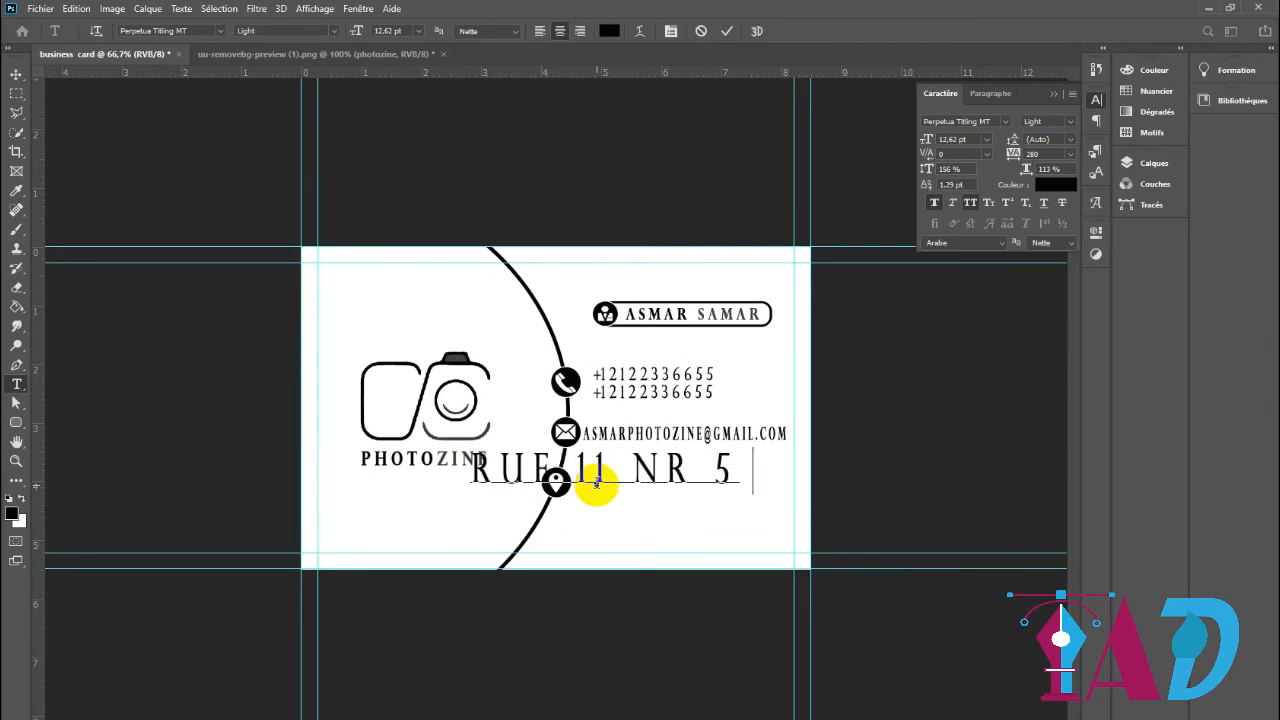
pyautogui.click(729, 31)
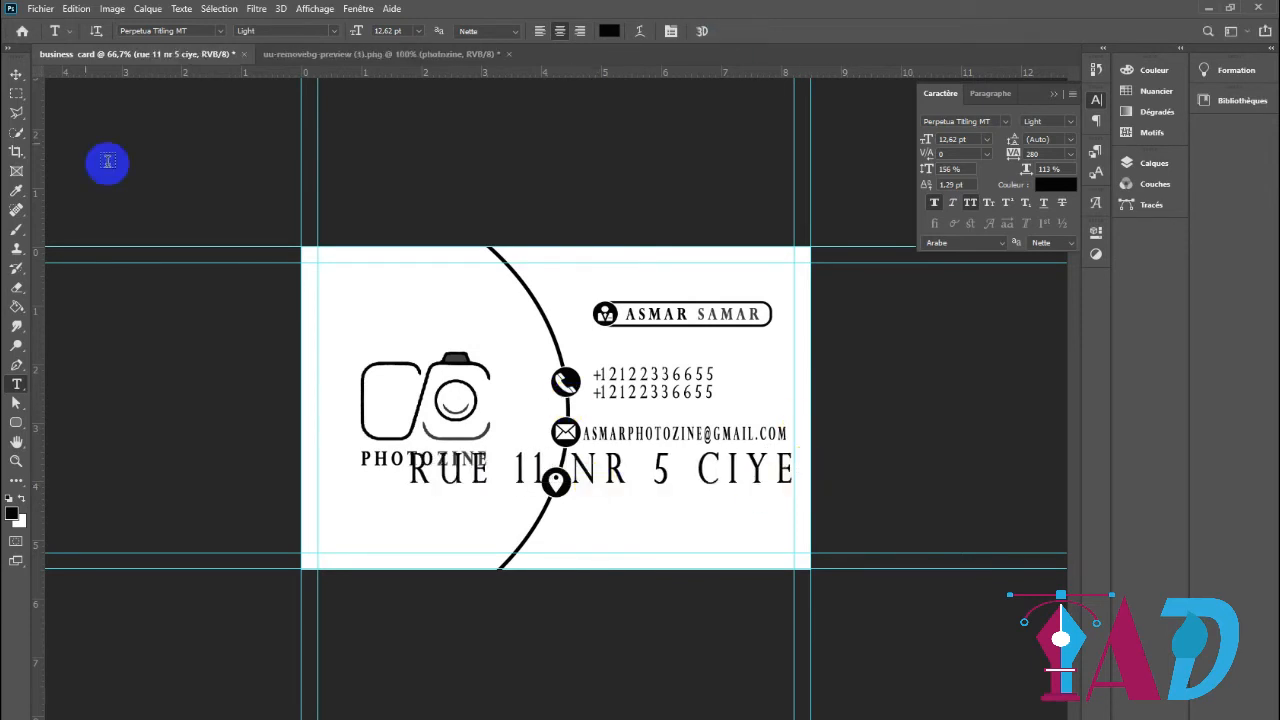
# Shrink the street address text and place it beside the location icon
pyautogui.click(15, 75)
pyautogui.moveTo(793, 480); pyautogui.dragTo(761, 488)
pyautogui.moveTo(671, 494); pyautogui.dragTo(693, 487)
pyautogui.click(846, 31)
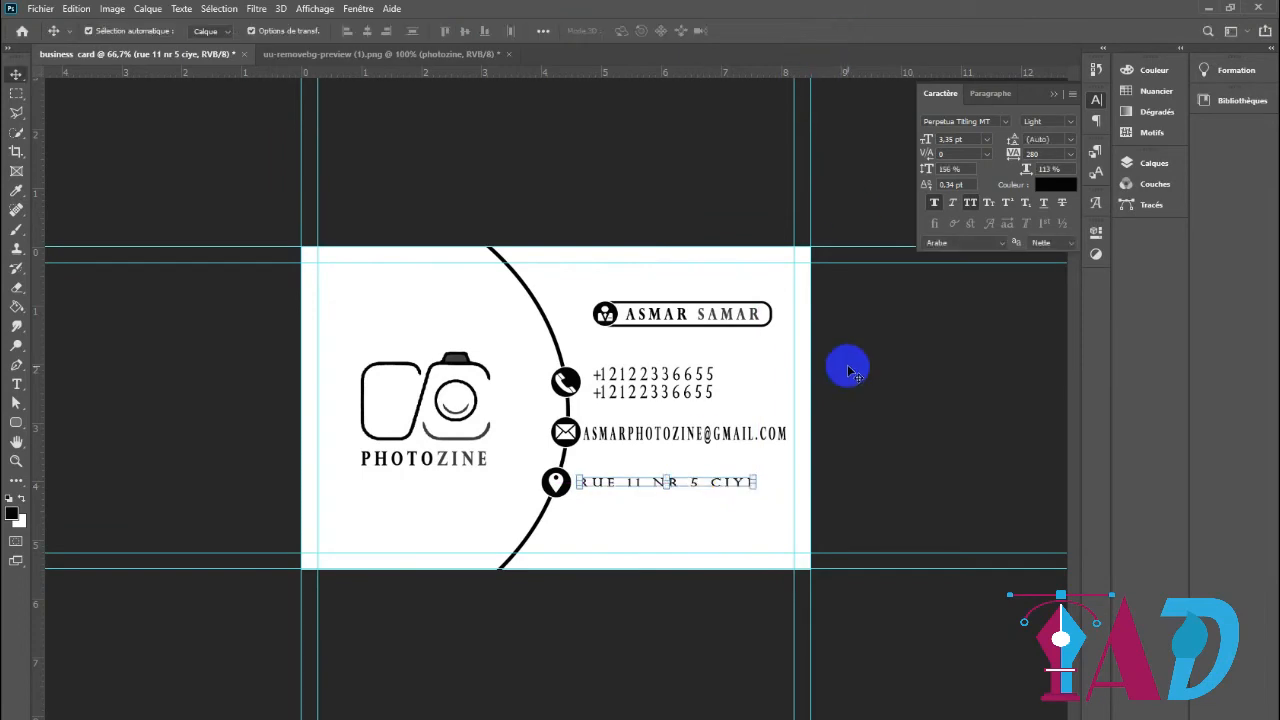
pyautogui.moveTo(657, 491); pyautogui.dragTo(663, 491)
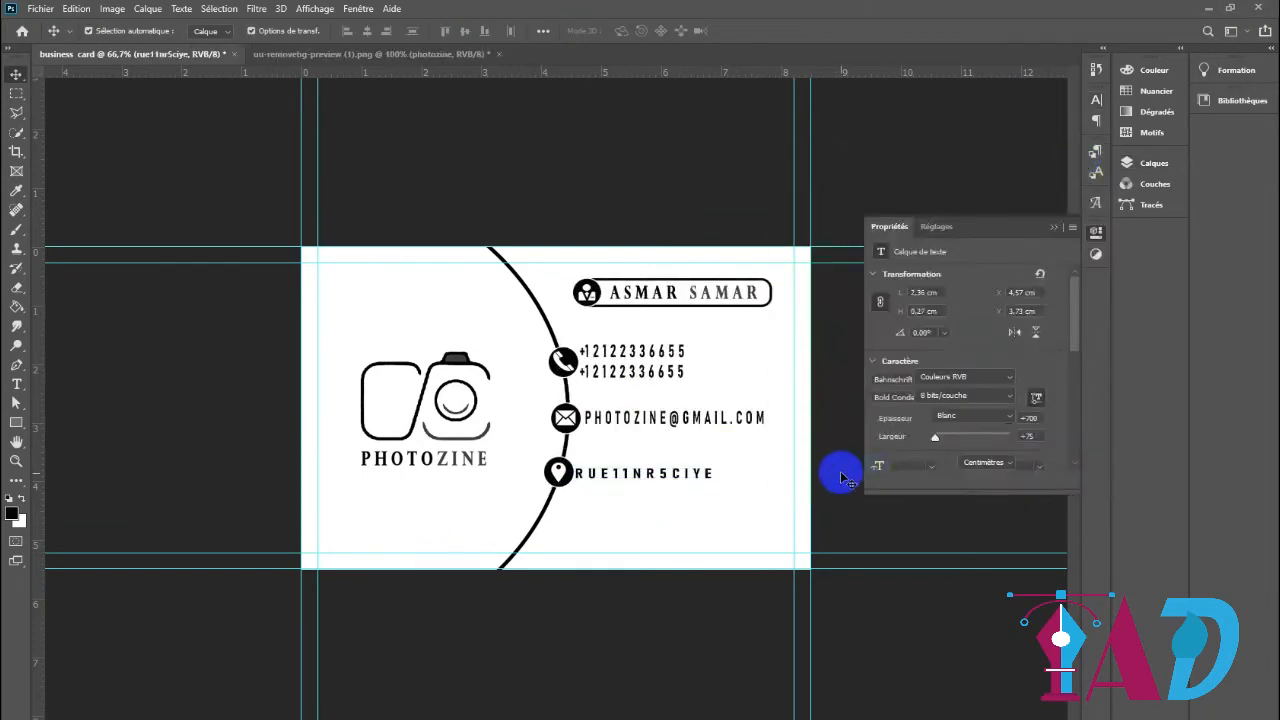
# Draw a 940 × 584 px rectangle along the inner guides with no fill and a solid black outline
pyautogui.click(16, 422)
pyautogui.moveTo(316, 262); pyautogui.dragTo(794, 551)
pyautogui.click(907, 321)
pyautogui.click(915, 349)
pyautogui.click(885, 402)
pyautogui.click(964, 322)
pyautogui.click(993, 320)
pyautogui.click(956, 369)
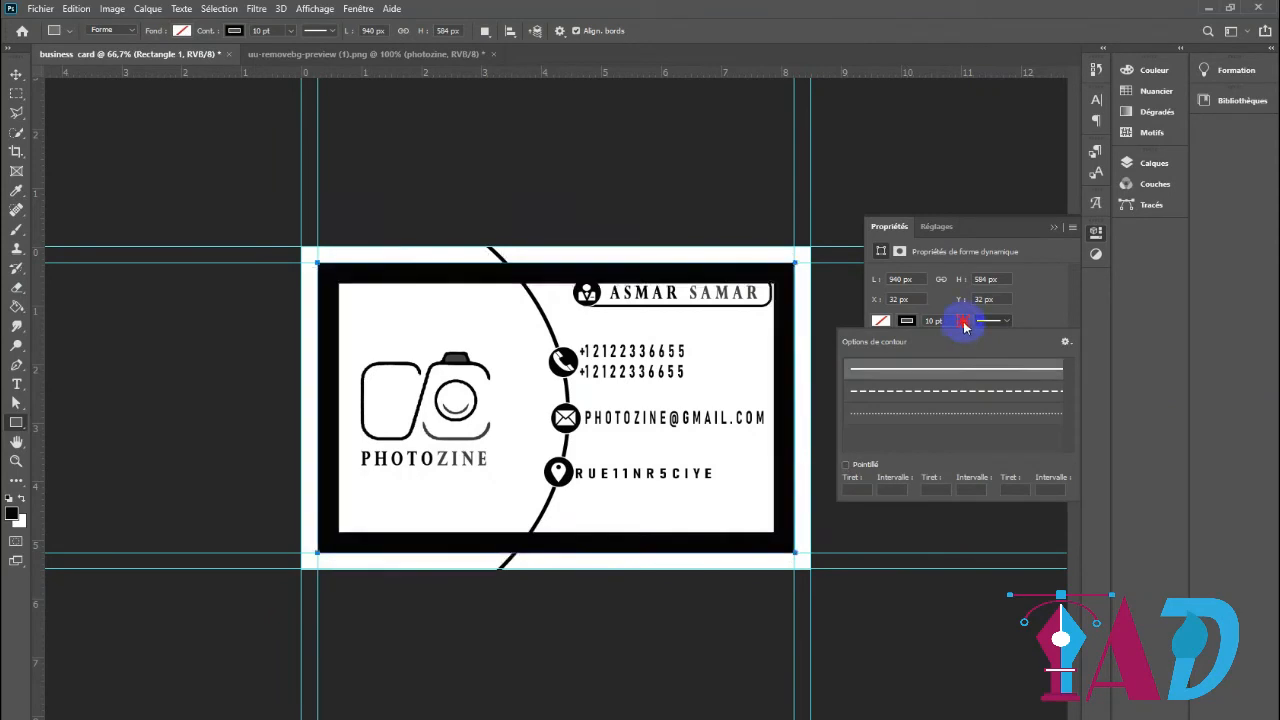
# Set the frame rectangle's outline width to 1.12 pt and its corner radii to 30 px
pyautogui.click(962, 321)
pyautogui.moveTo(966, 337); pyautogui.dragTo(953, 342)
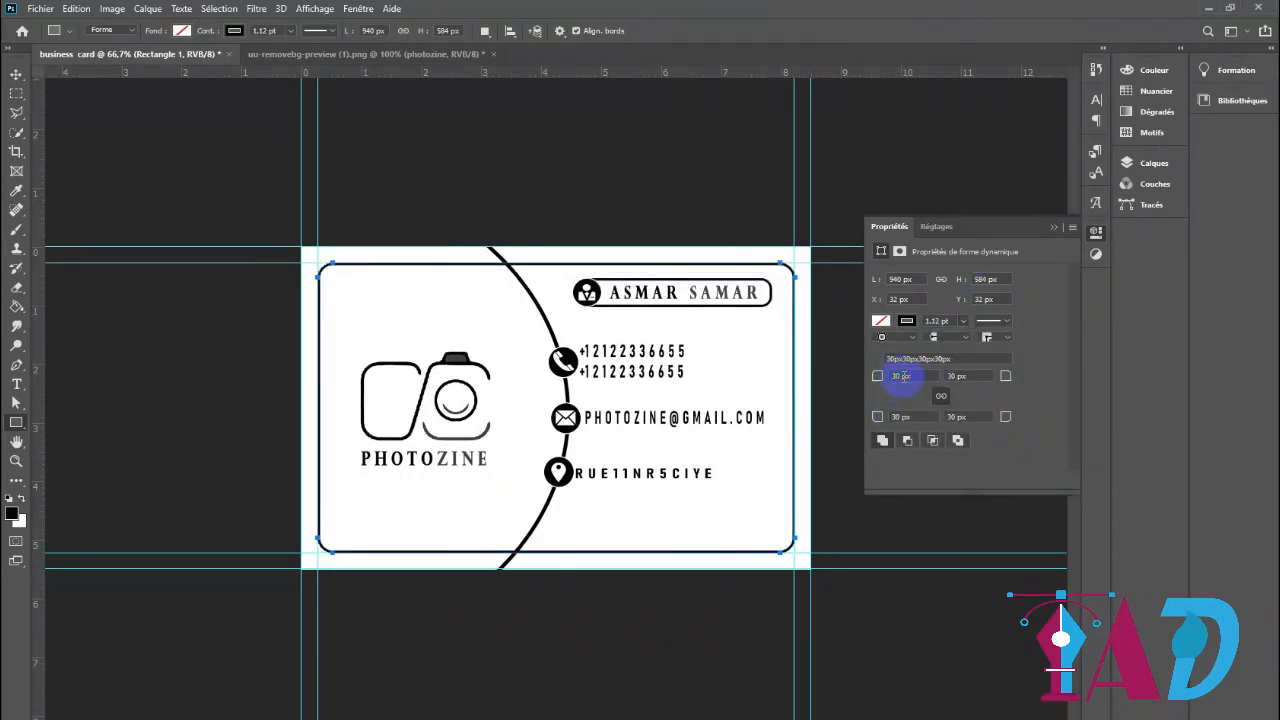
pyautogui.click(16, 74)
pyautogui.click(731, 437)
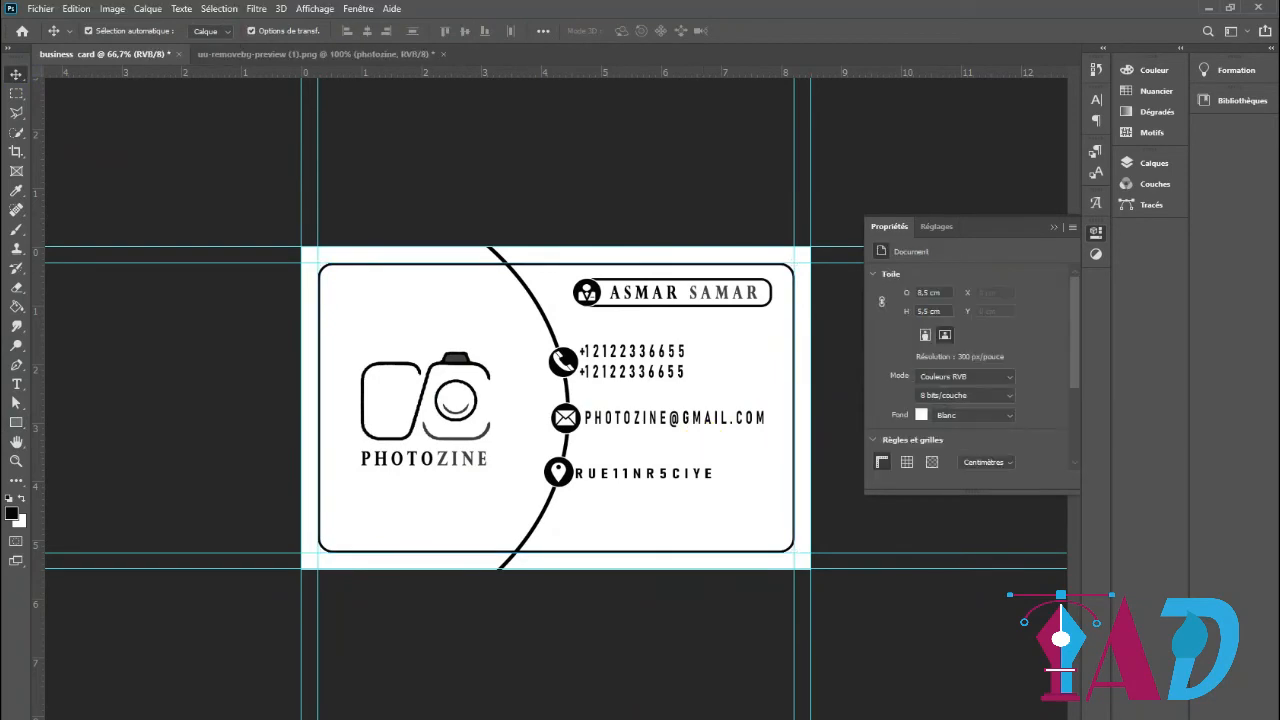
pyautogui.hotkey('ctrl', '-')
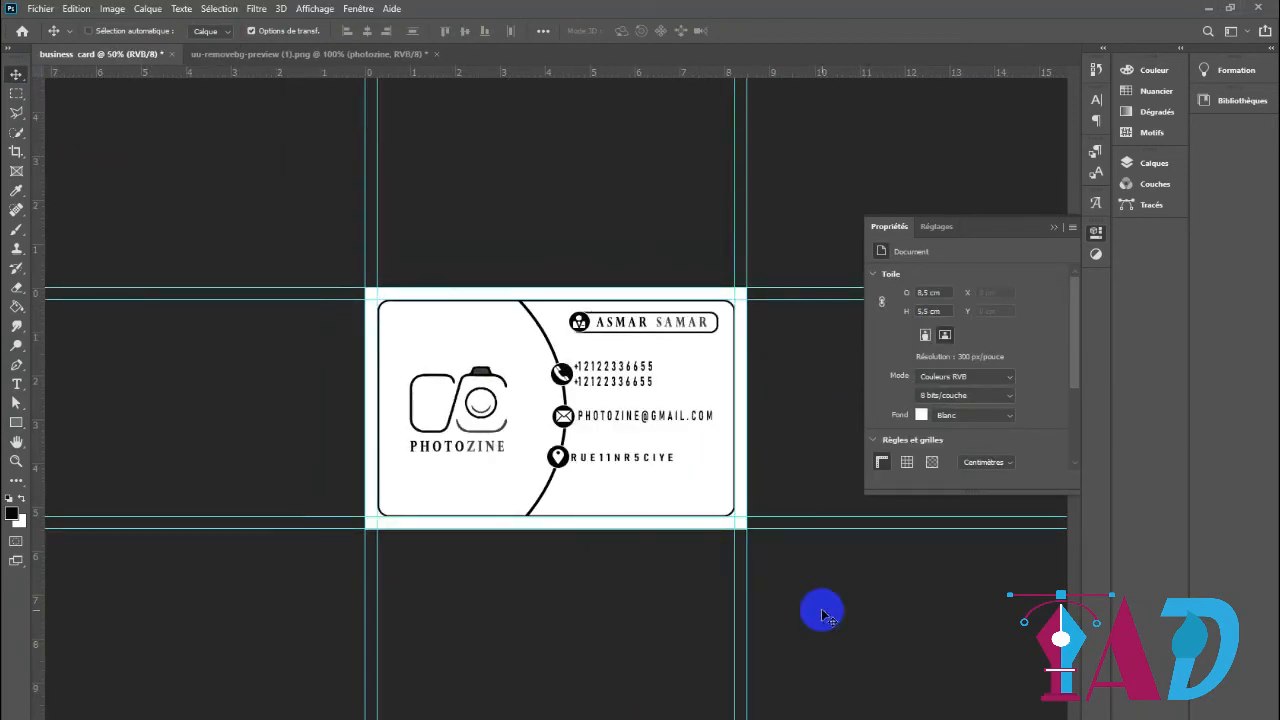
pyautogui.hotkey('ctrl', '-')
pyautogui.hotkey('ctrl', '+')
pyautogui.hotkey('ctrl', '-')
pyautogui.hotkey('ctrl', '+')
pyautogui.hotkey('ctrl', '-')
pyautogui.hotkey('ctrl', '+')
pyautogui.hotkey('ctrl', '+')
pyautogui.hotkey('ctrl', '-')
pyautogui.hotkey('ctrl', '+')
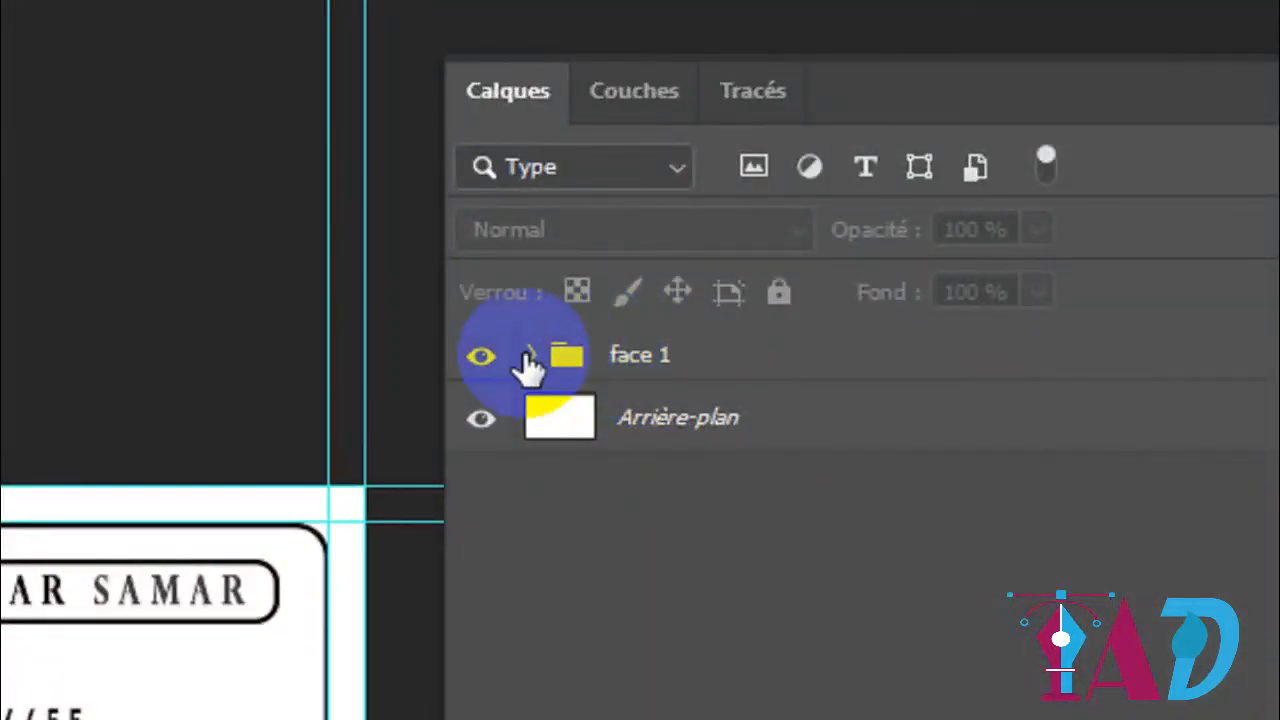
# Create a new layer group named "face 2" above the "face 1" group
pyautogui.click(528, 358)
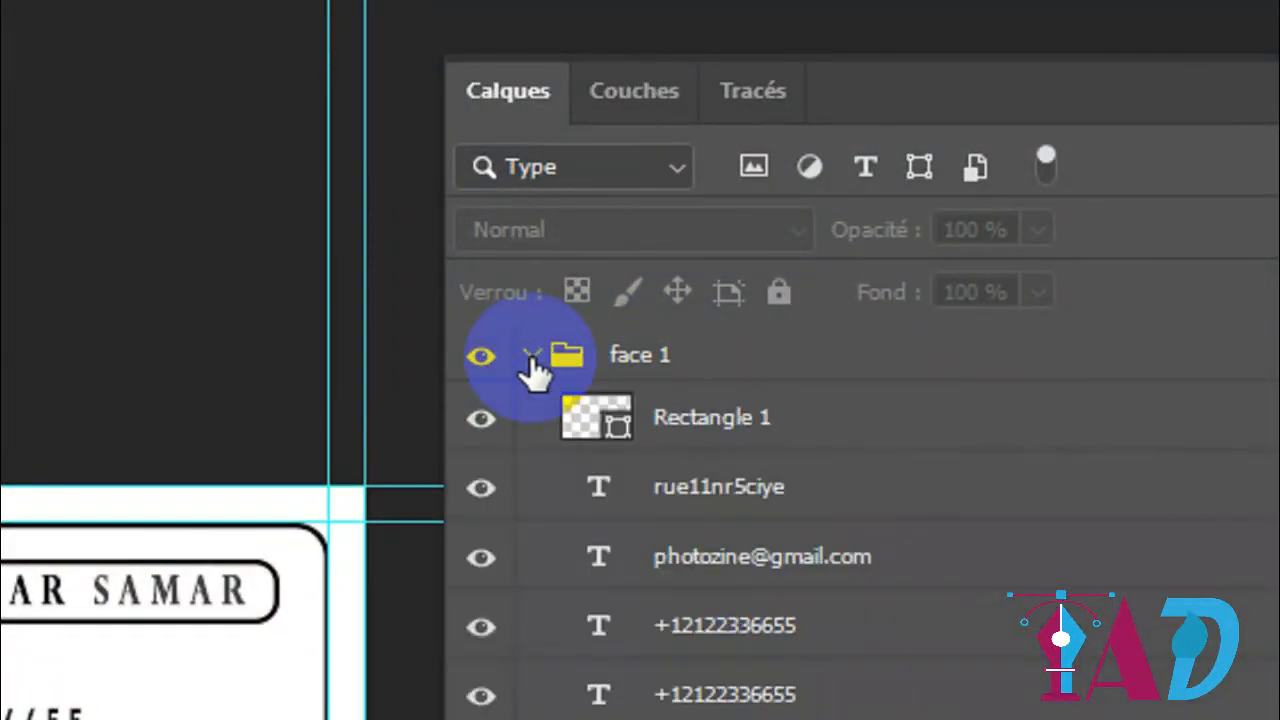
pyautogui.click(528, 358)
pyautogui.click(974, 464)
pyautogui.doubleClick(399, 106)
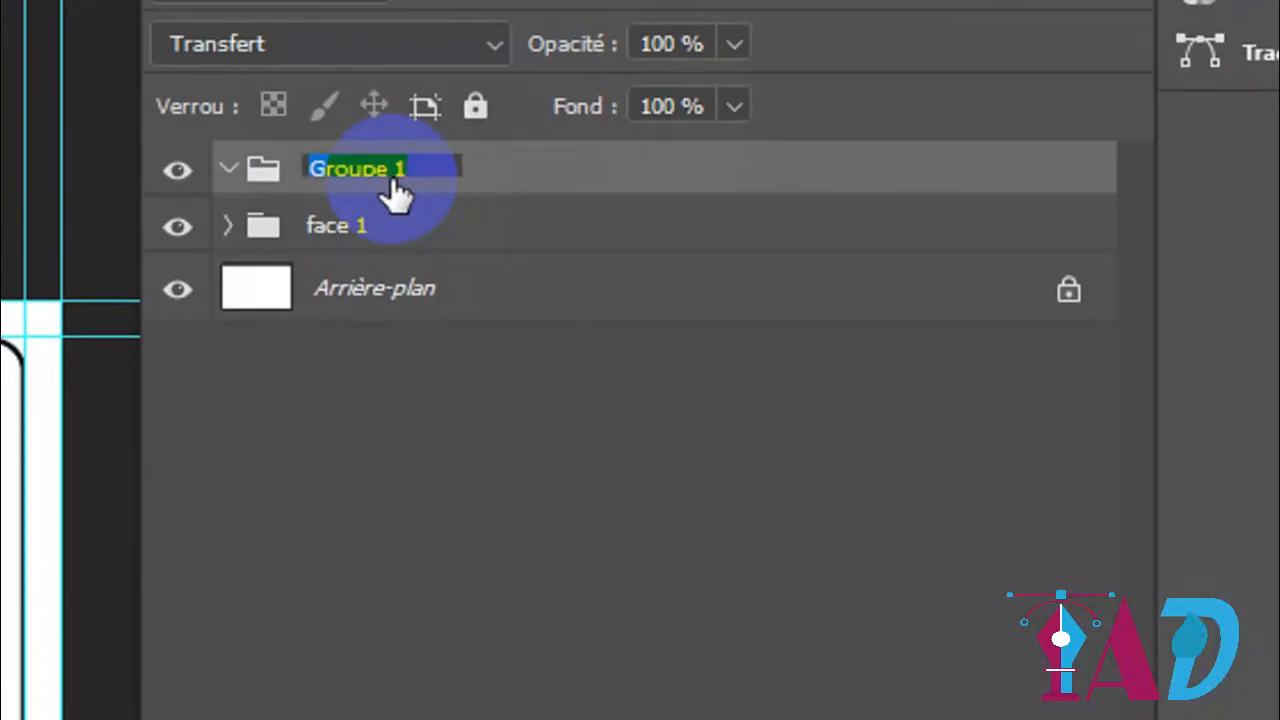
pyautogui.write('face 2')
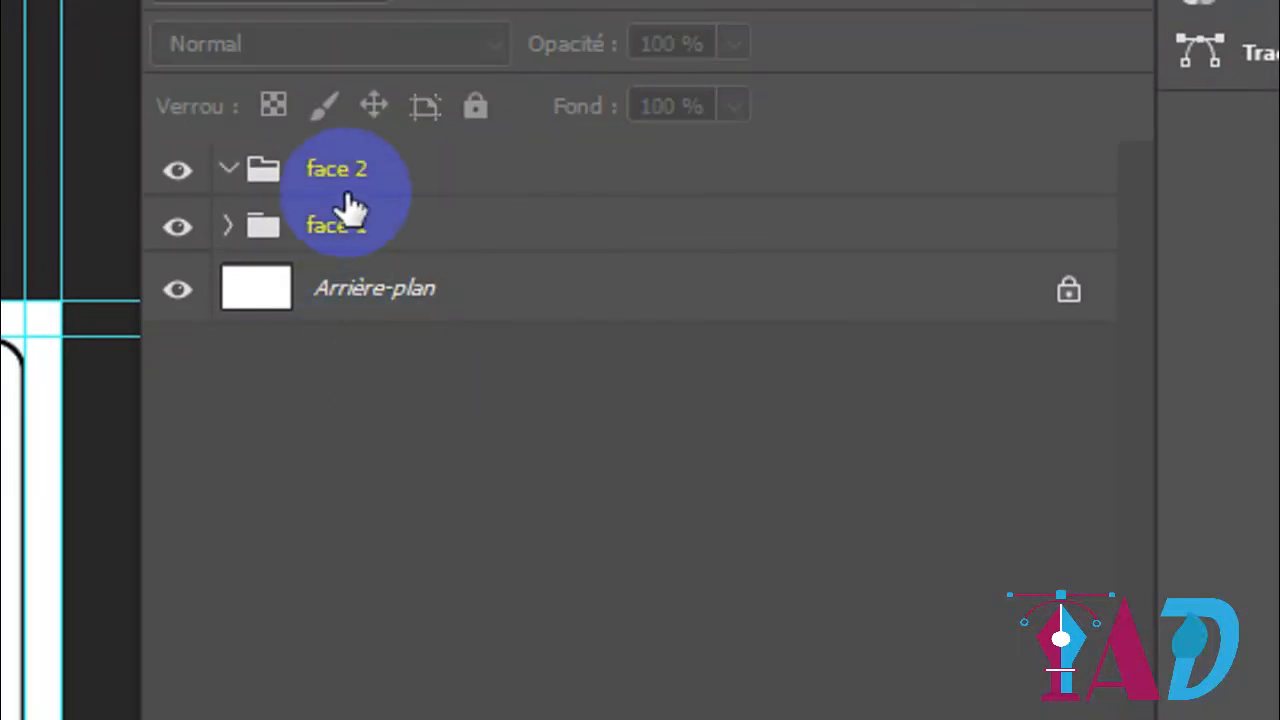
pyautogui.press('Return')
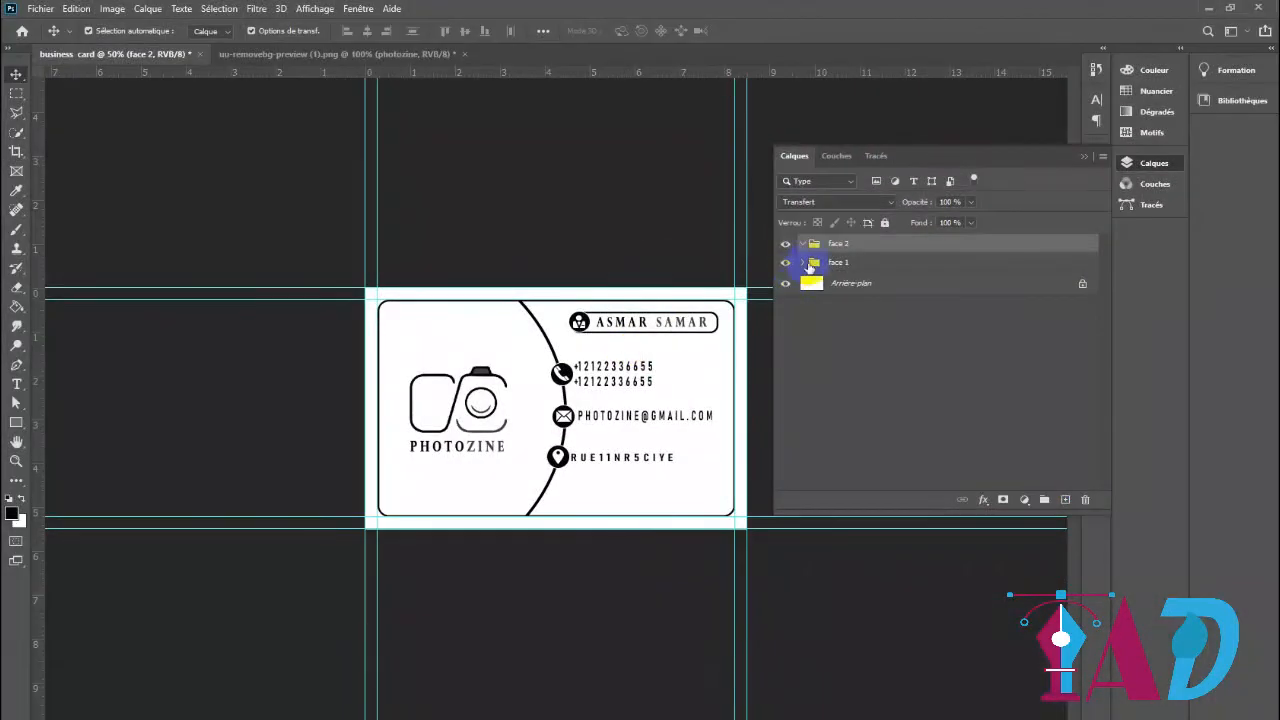
pyautogui.click(731, 262)
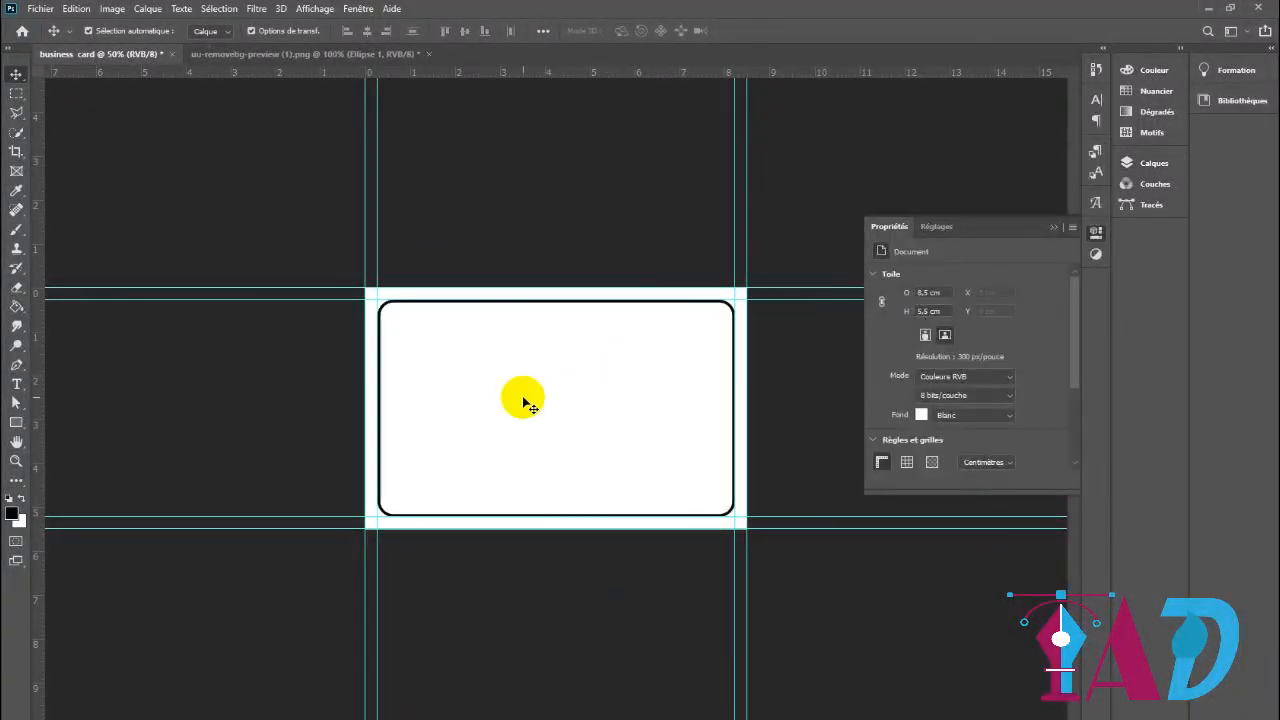
# Copy the Photozine logo from uu-removebg-preview (1).png into the business card and centre it horizontally and vertically
pyautogui.click(345, 54)
pyautogui.click(572, 443)
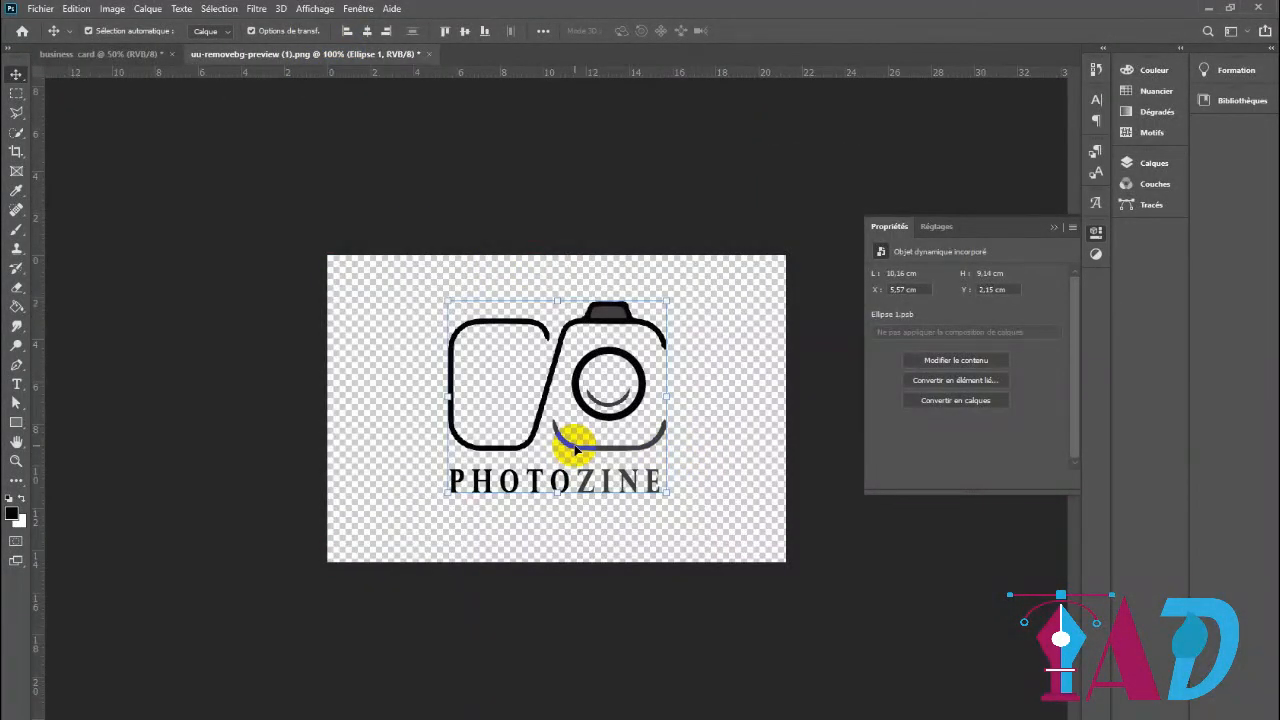
pyautogui.moveTo(570, 450)
pyautogui.mouseDown()
pyautogui.moveTo(503, 371)
pyautogui.moveTo(117, 49)
pyautogui.moveTo(586, 450)
pyautogui.mouseUp()
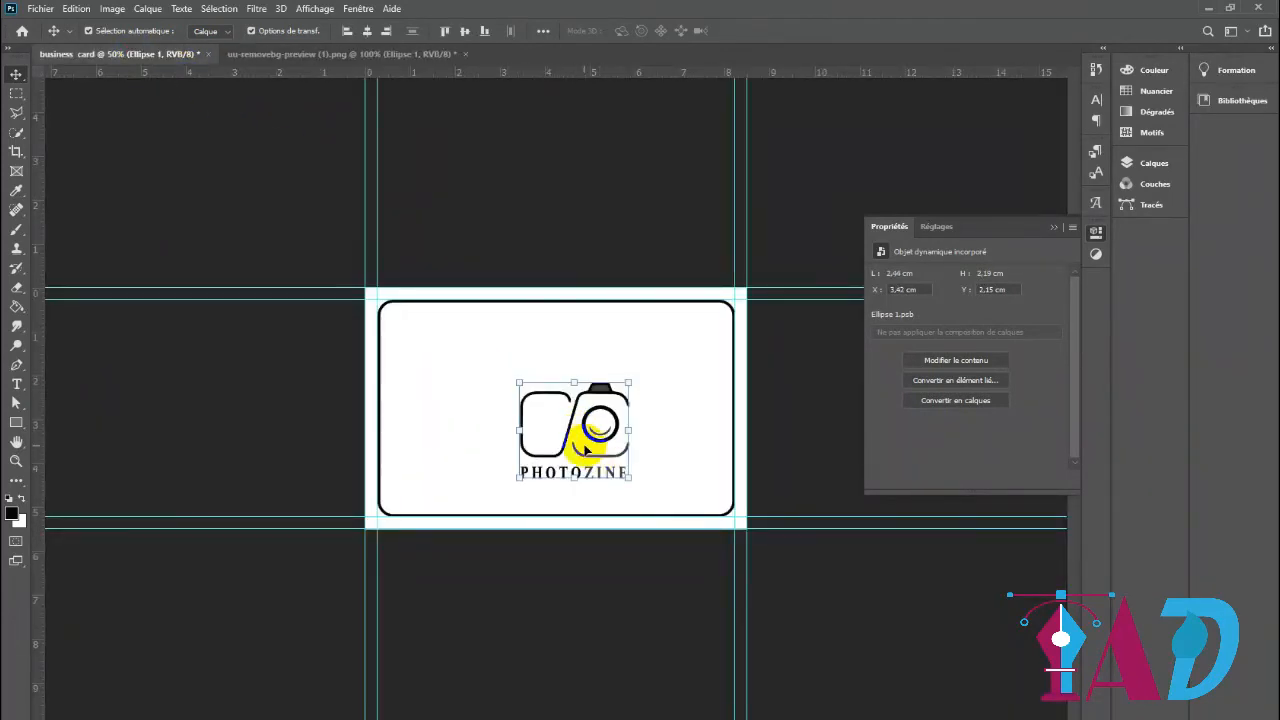
pyautogui.click(368, 33)
pyautogui.click(464, 31)
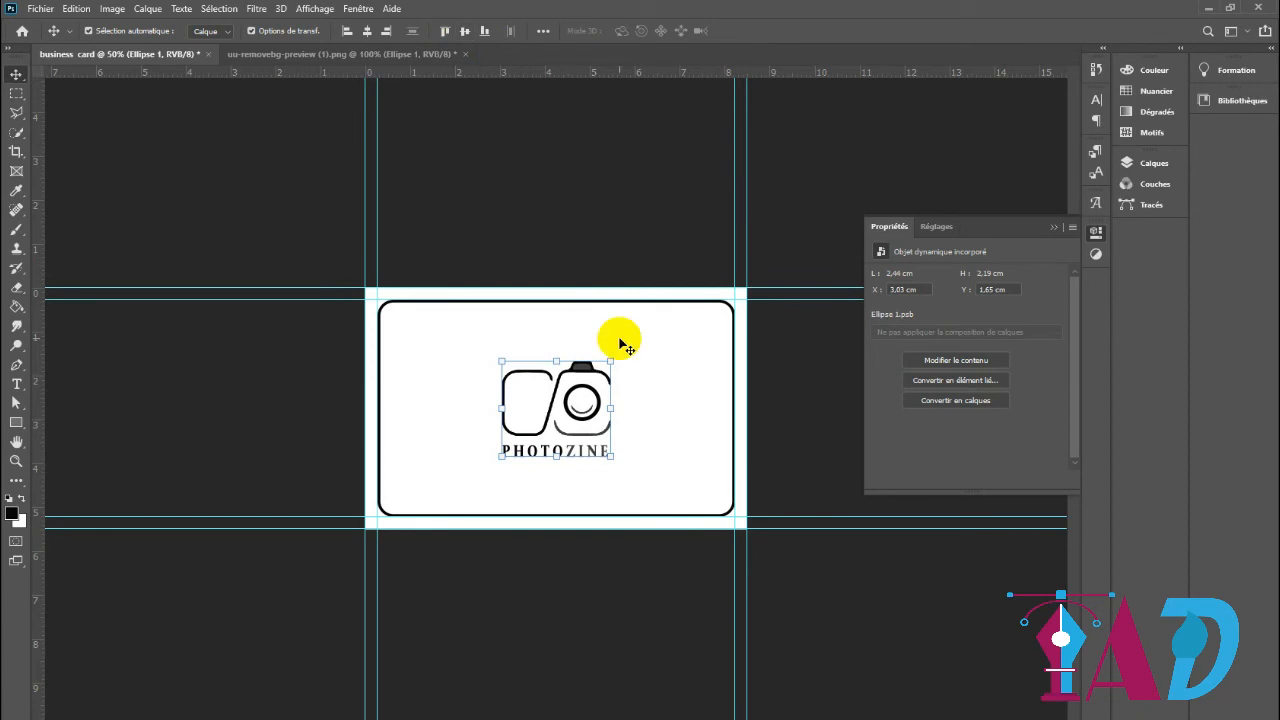
# Enlarge the logo to about 2.99 × 2.37 cm and centre it horizontally on the card
pyautogui.moveTo(613, 459); pyautogui.dragTo(622, 466)
pyautogui.moveTo(620, 412); pyautogui.dragTo(636, 414)
pyautogui.click(857, 31)
pyautogui.click(368, 31)
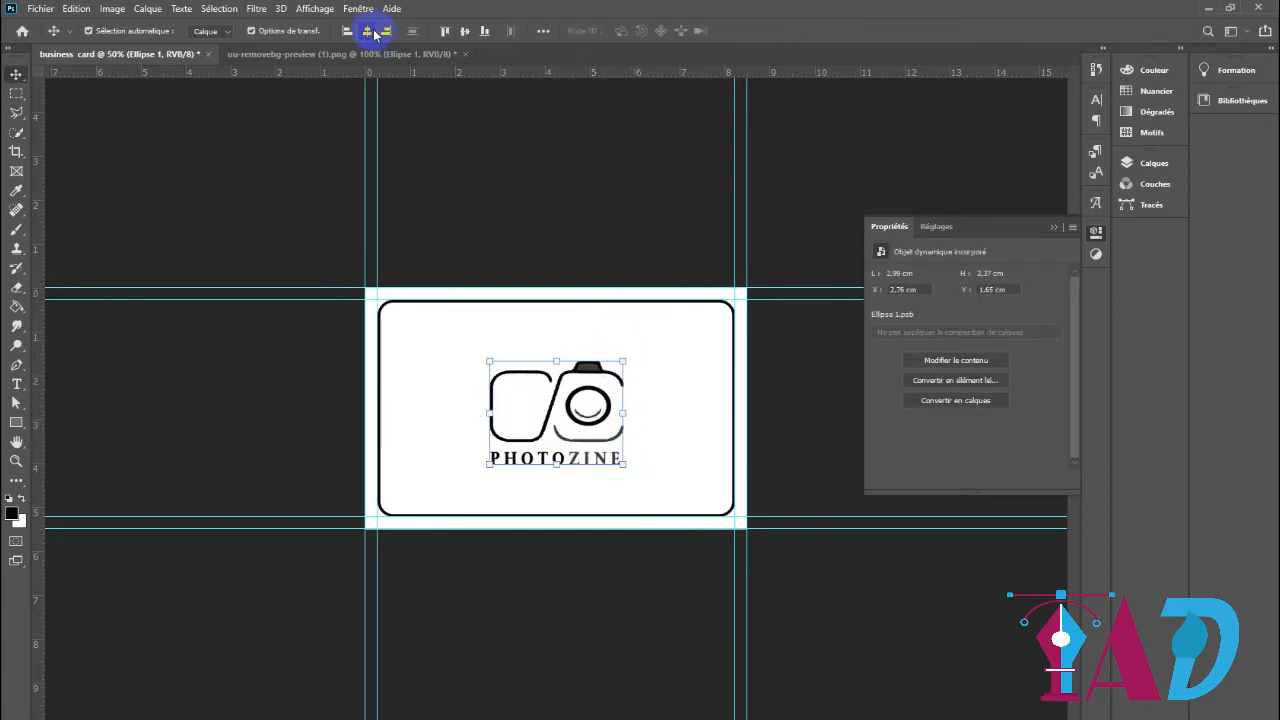
# Centre the Photozine logo vertically on the card and deselect it
pyautogui.click(464, 31)
pyautogui.click(814, 471)
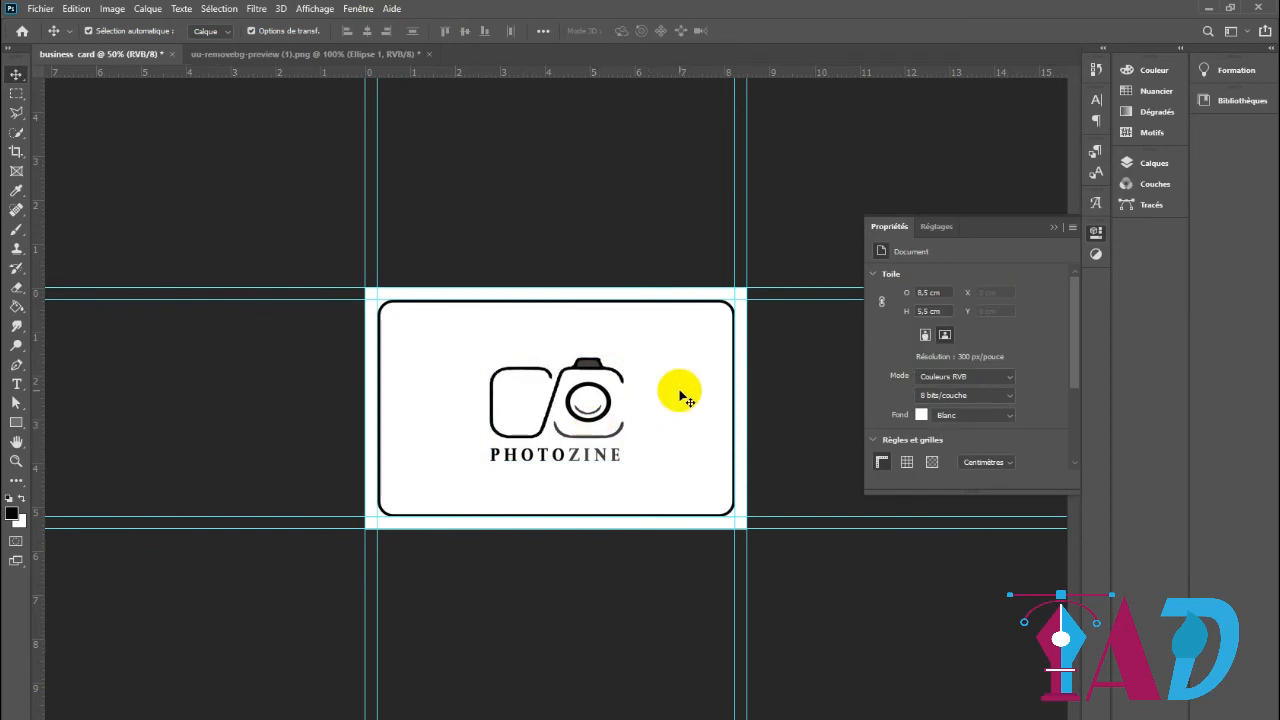
pyautogui.click(1057, 229)
pyautogui.click(1096, 232)
pyautogui.click(175, 325)
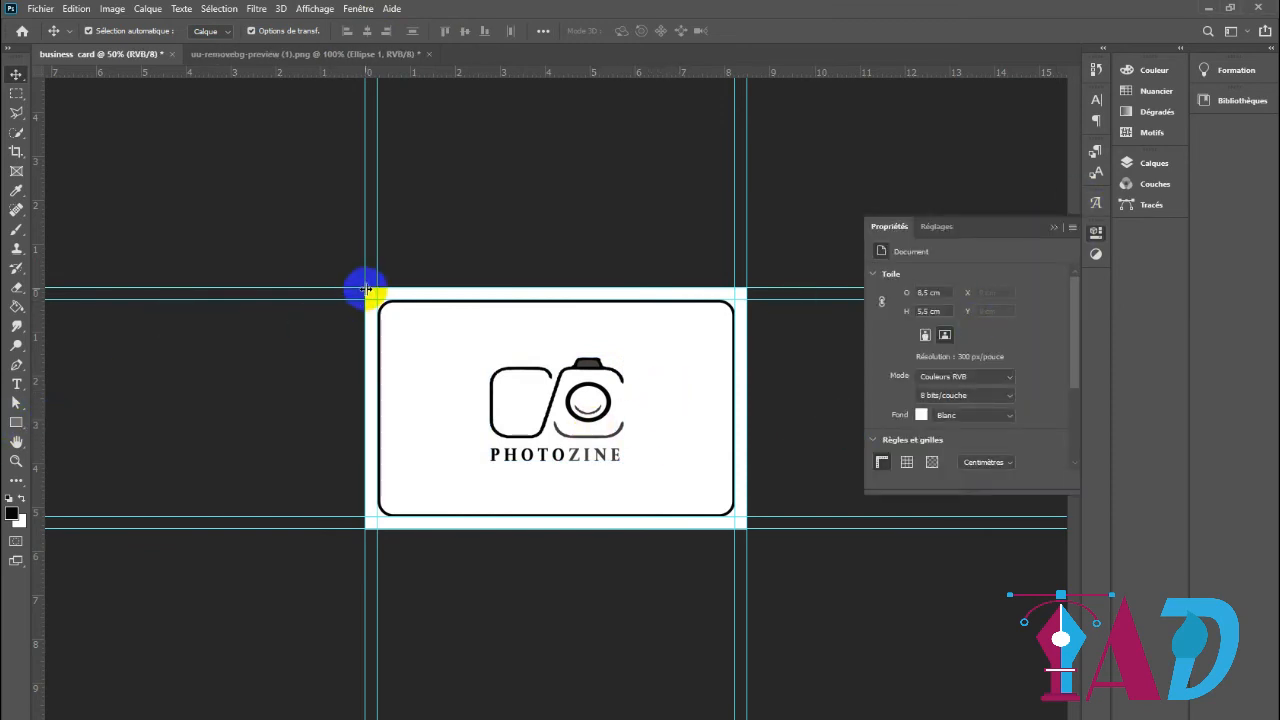
# Draw a rectangle of about 1004 × 648 px covering the whole card, with a light grey fill and no outline
pyautogui.click(17, 425)
pyautogui.moveTo(366, 291); pyautogui.dragTo(743, 523)
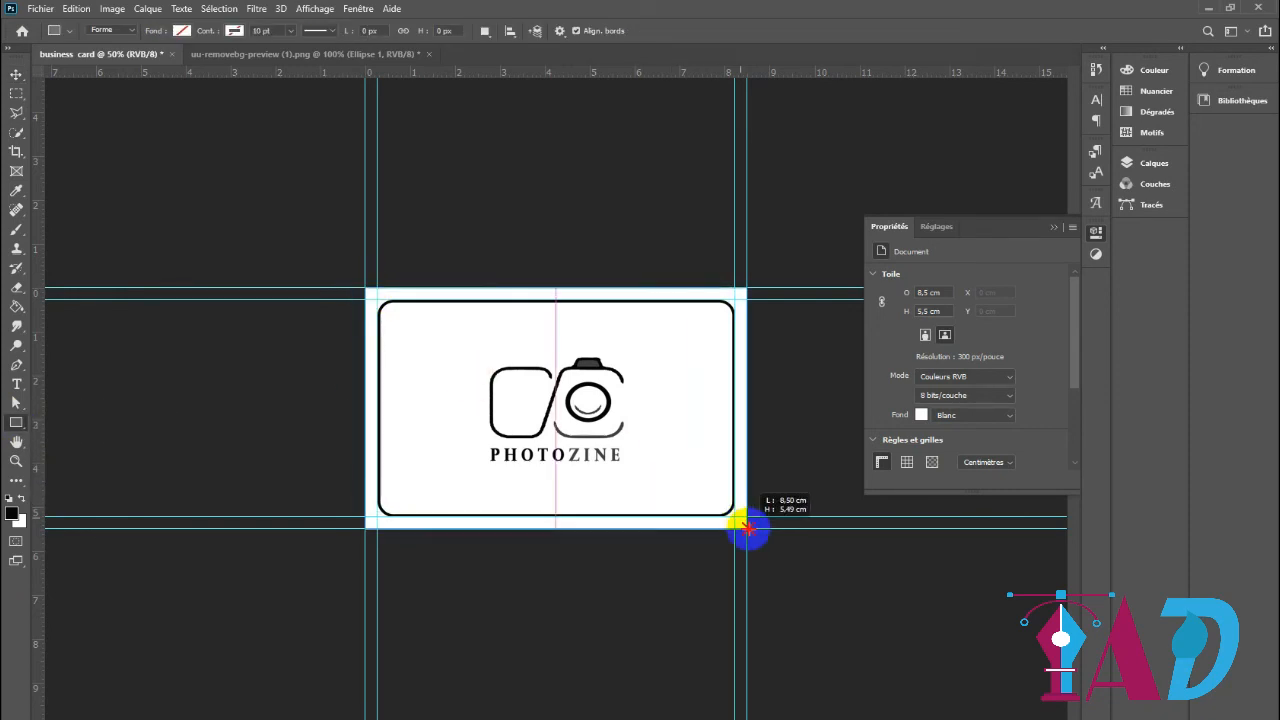
pyautogui.click(880, 321)
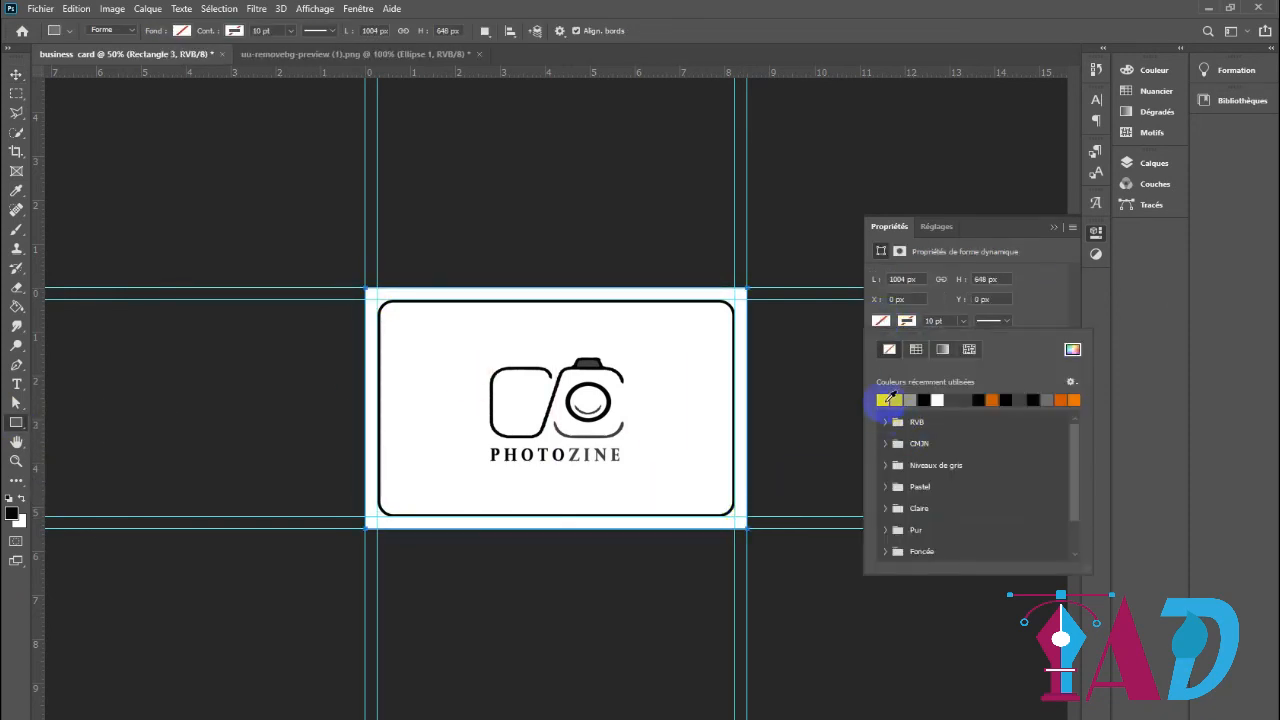
pyautogui.click(884, 401)
pyautogui.click(908, 325)
pyautogui.click(1046, 266)
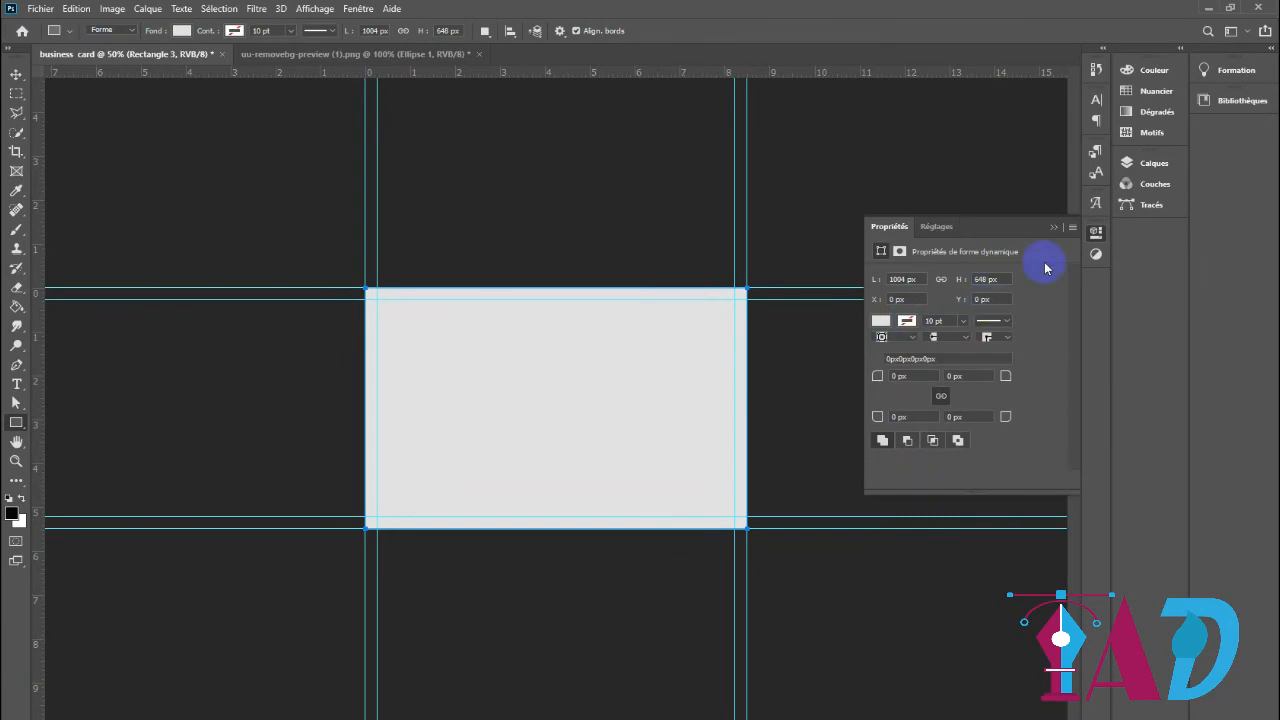
pyautogui.click(1053, 227)
# Apply the Add Noise filter to the grey rectangle as a smart filter, with an amount of 22.04 % and uniform distribution
pyautogui.click(17, 76)
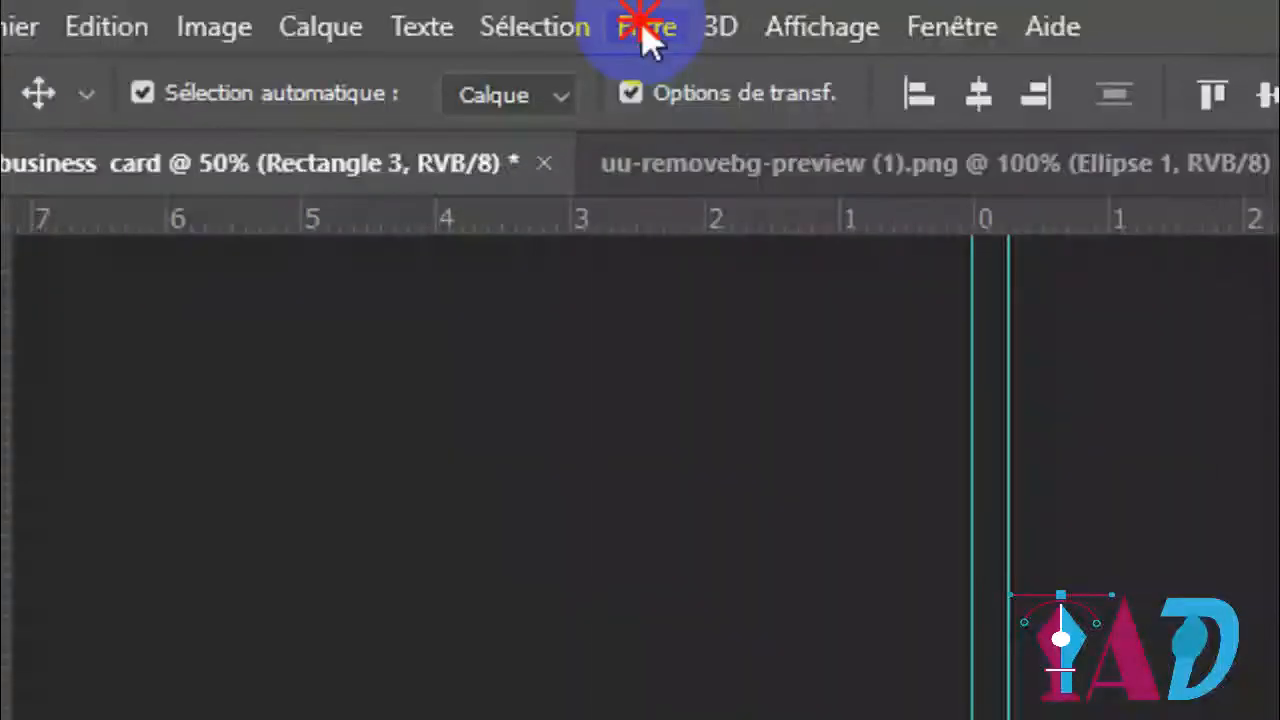
pyautogui.click(256, 8)
pyautogui.click(290, 176)
pyautogui.click(1115, 530)
pyautogui.click(666, 286)
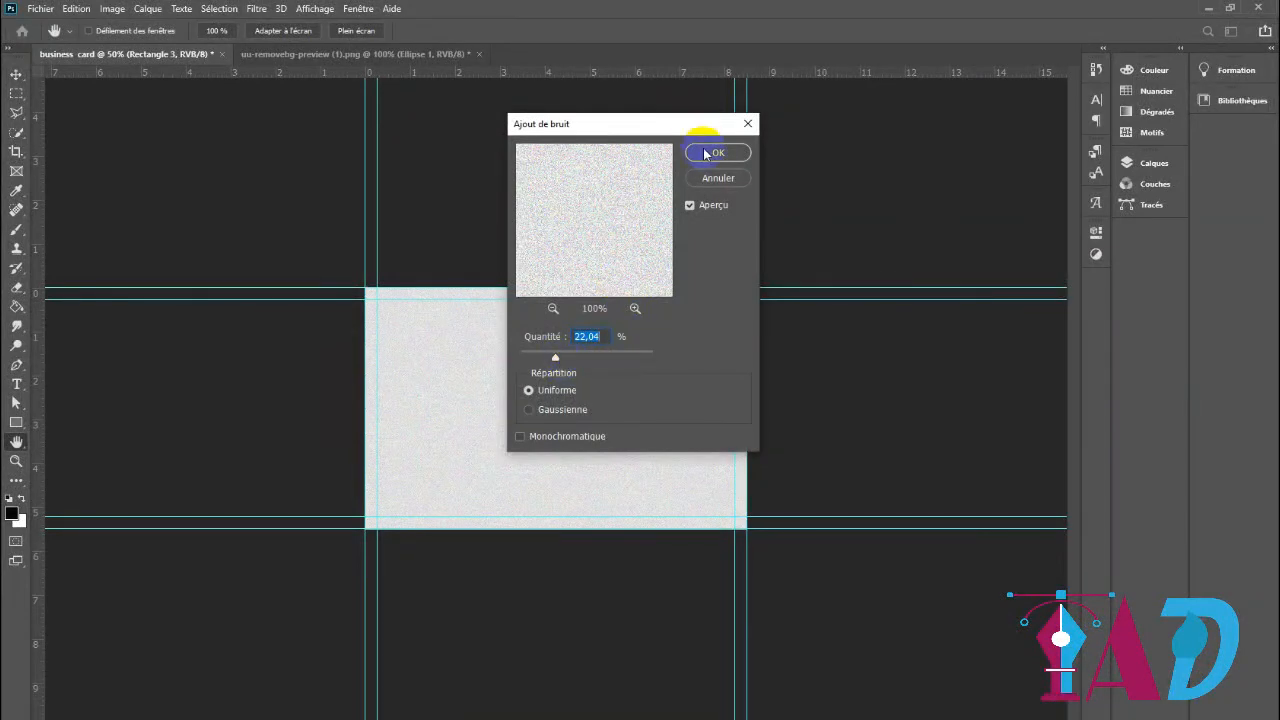
pyautogui.click(706, 153)
# Set the blending mode of the noise-textured rectangle's layer to Darken (Obscurcir)
pyautogui.click(1154, 162)
pyautogui.click(893, 204)
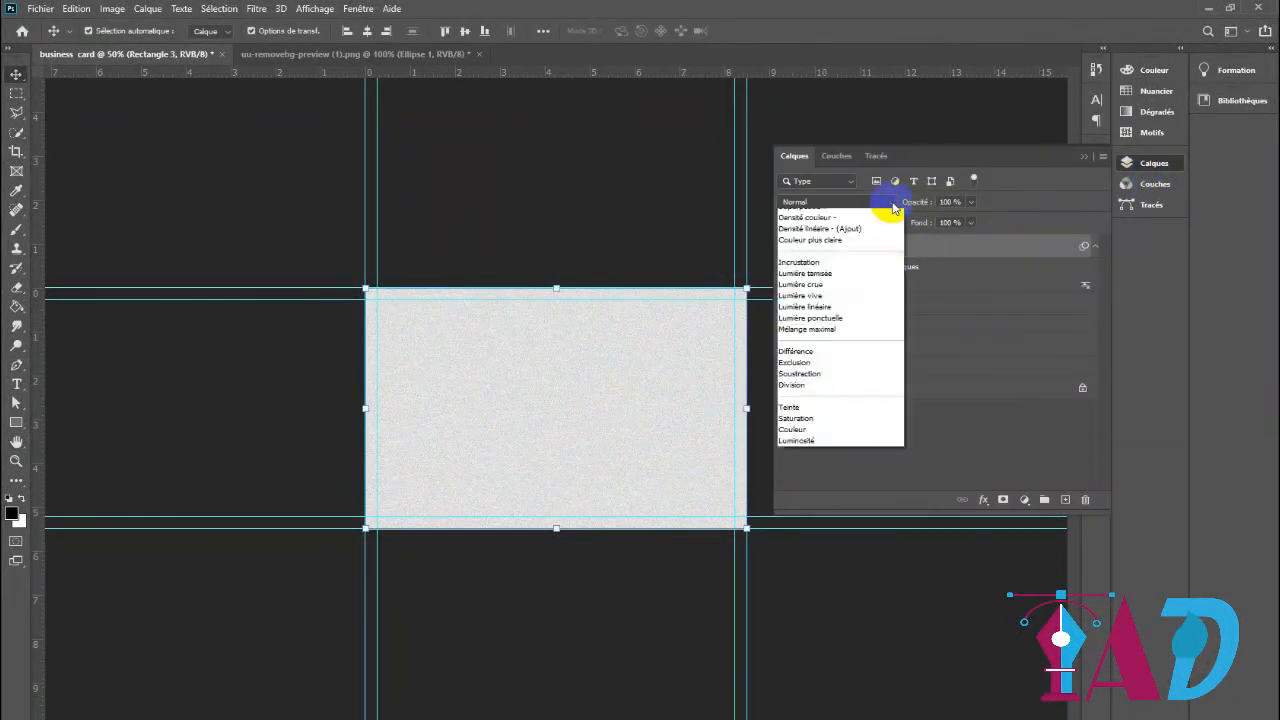
pyautogui.click(884, 248)
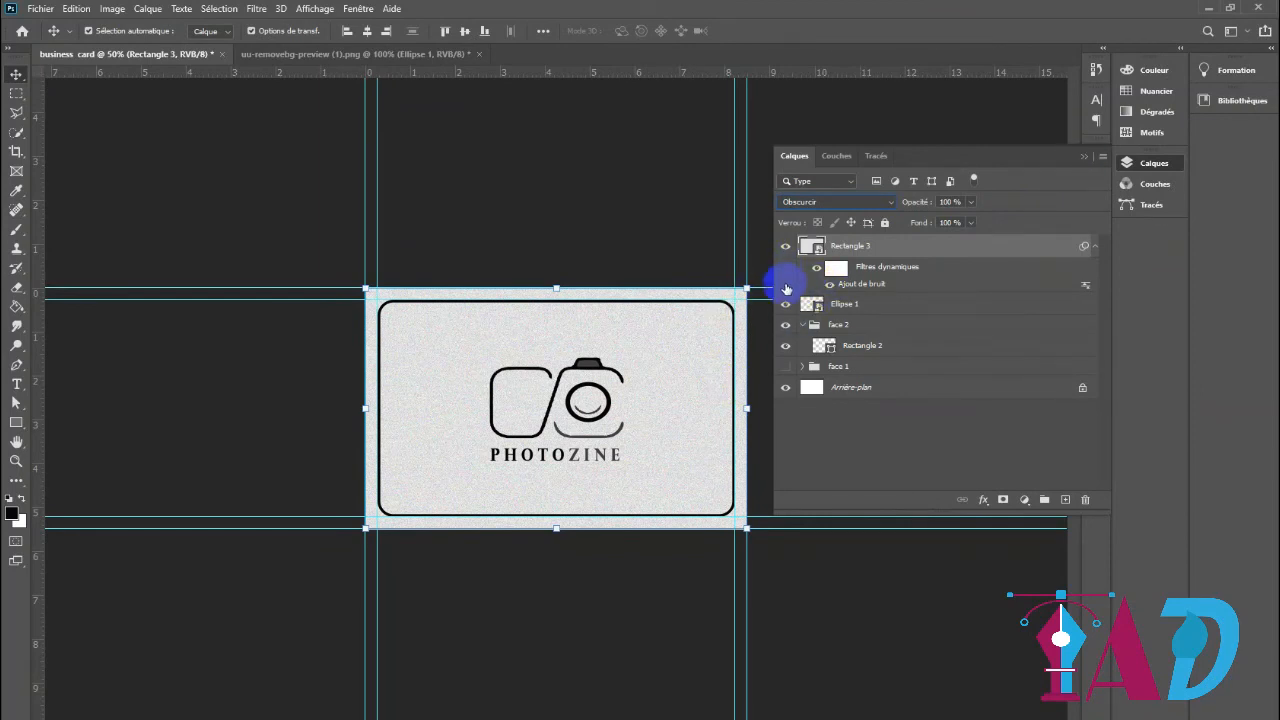
# Move the textured rectangle and the logo layer Ellipse 1 into the "face 2" group and collapse the group
pyautogui.moveTo(908, 247); pyautogui.dragTo(906, 248)
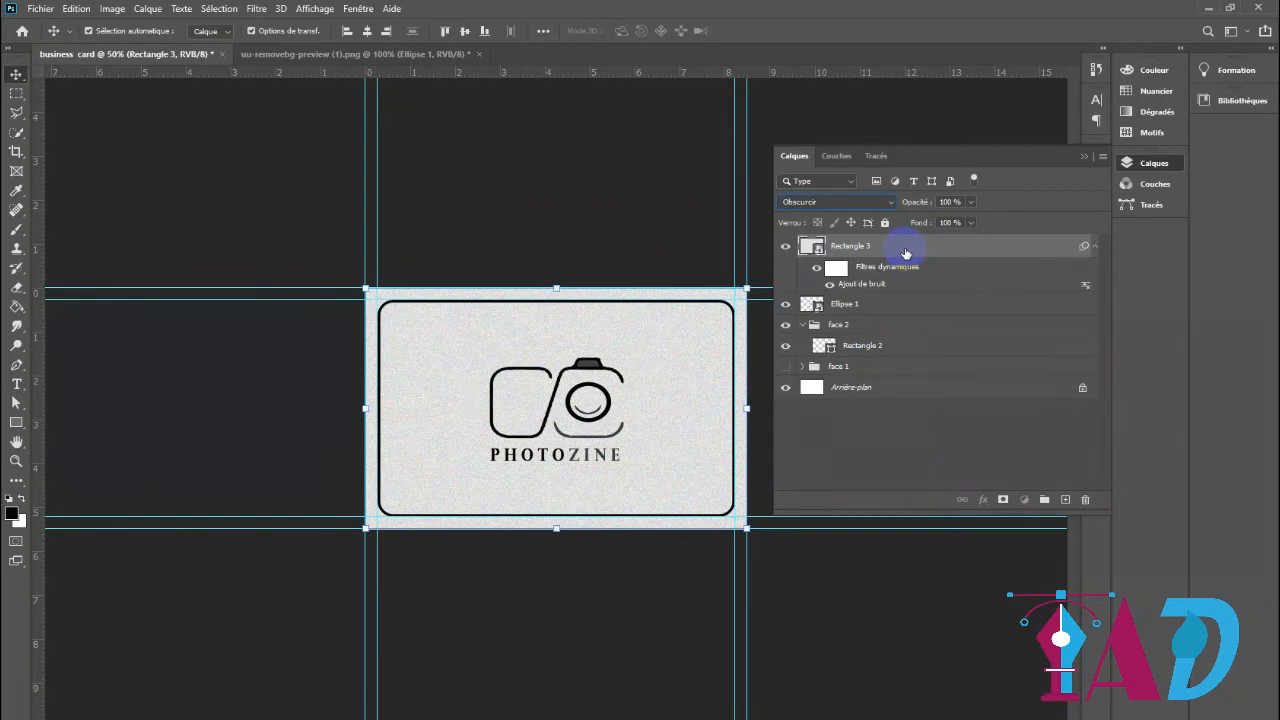
pyautogui.moveTo(878, 252)
pyautogui.mouseDown()
pyautogui.moveTo(879, 340)
pyautogui.moveTo(870, 275)
pyautogui.mouseUp()
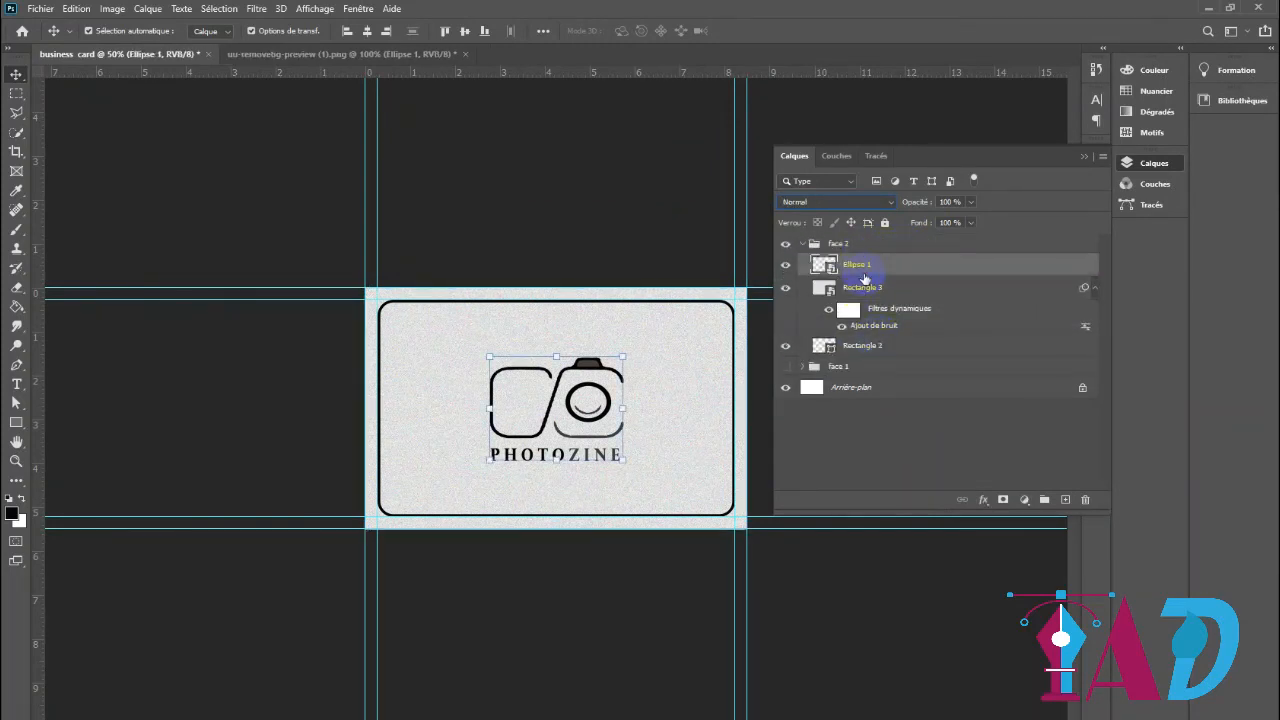
pyautogui.click(803, 248)
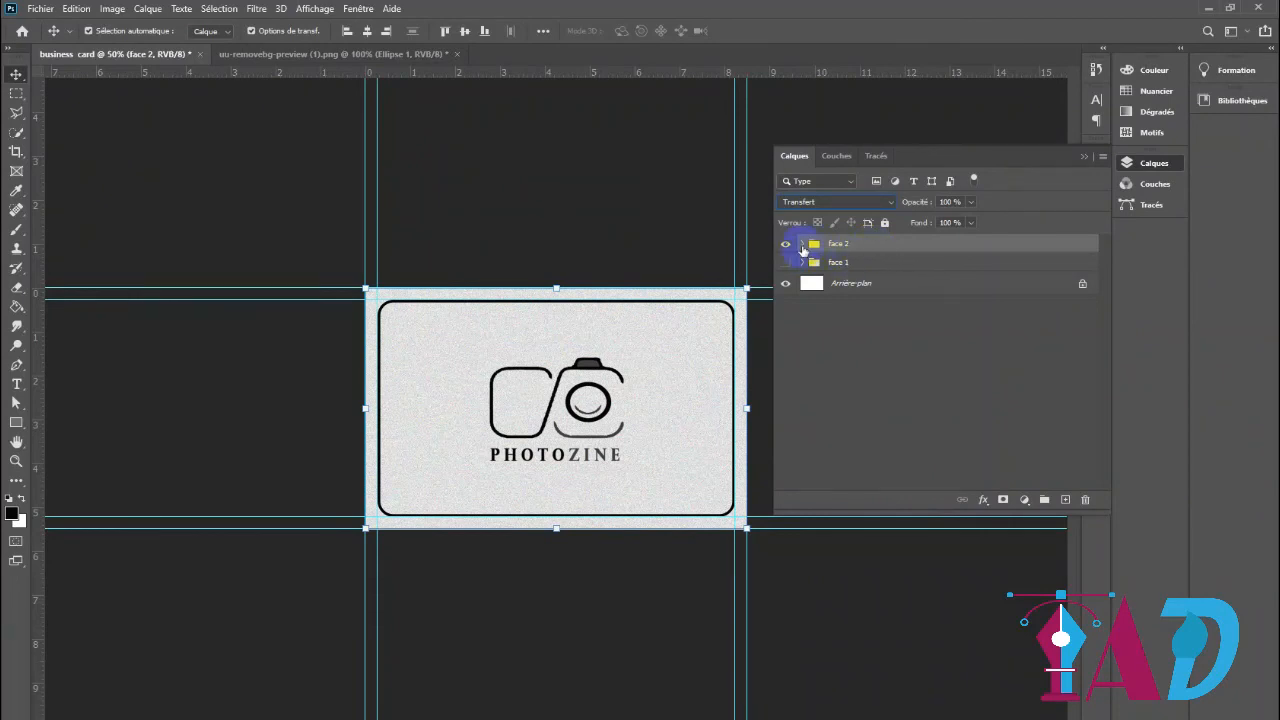
# Reorder the "face 2" group so that the Ellipse 1 logo layer sits directly below the textured Rectangle 3
pyautogui.click(802, 244)
pyautogui.click(785, 265)
pyautogui.click(785, 265)
pyautogui.click(785, 287)
pyautogui.click(785, 287)
pyautogui.moveTo(875, 272); pyautogui.dragTo(876, 325)
pyautogui.click(903, 434)
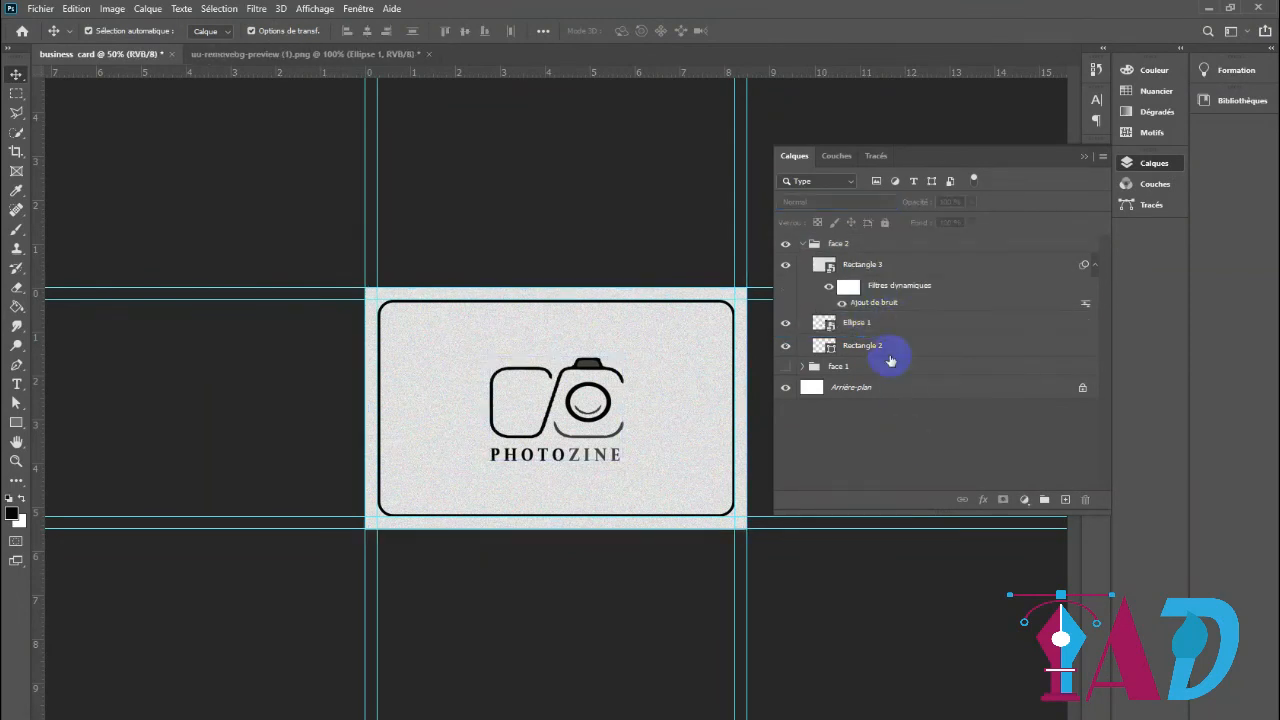
# Copy the noise-textured Rectangle 3 layer into the "face 1" group
pyautogui.click(866, 265)
pyautogui.moveTo(869, 271); pyautogui.dragTo(872, 437)
pyautogui.click(803, 369)
pyautogui.click(802, 368)
pyautogui.click(802, 368)
pyautogui.moveTo(849, 388); pyautogui.dragTo(849, 371)
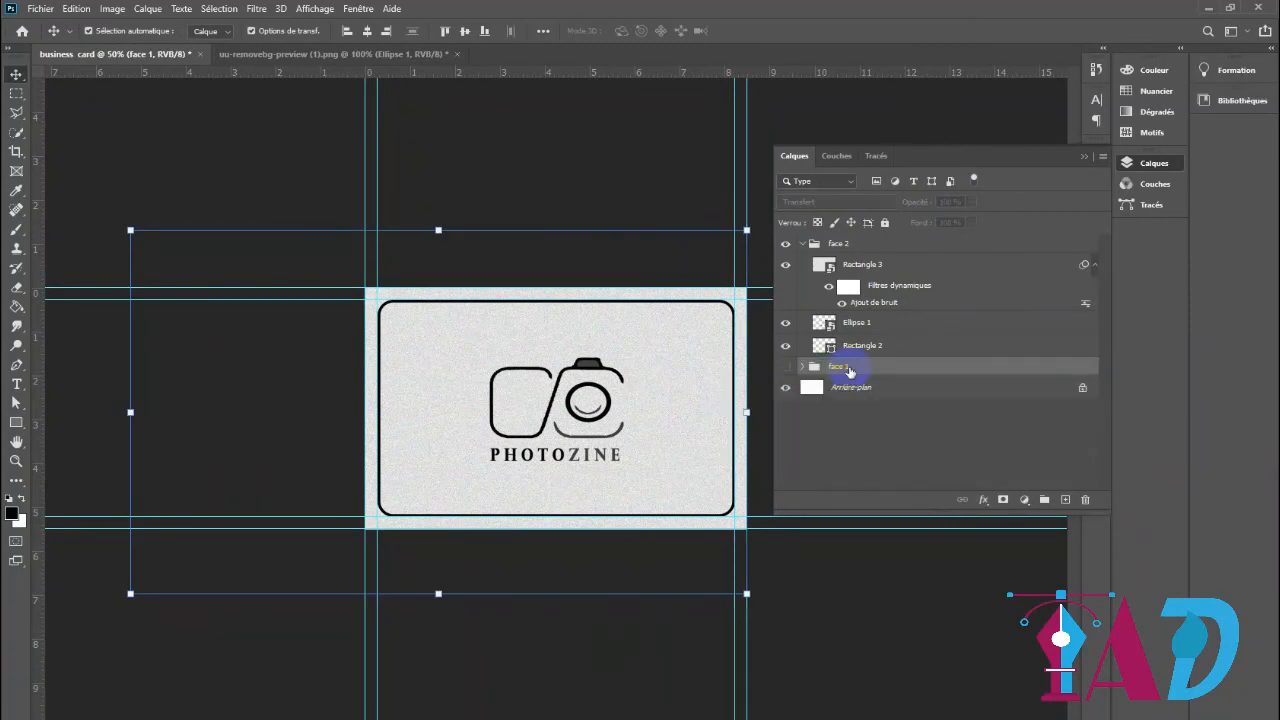
# Compare both sides of the card by alternately showing and hiding the "face 1" and "face 2" groups
pyautogui.click(788, 365)
pyautogui.click(802, 246)
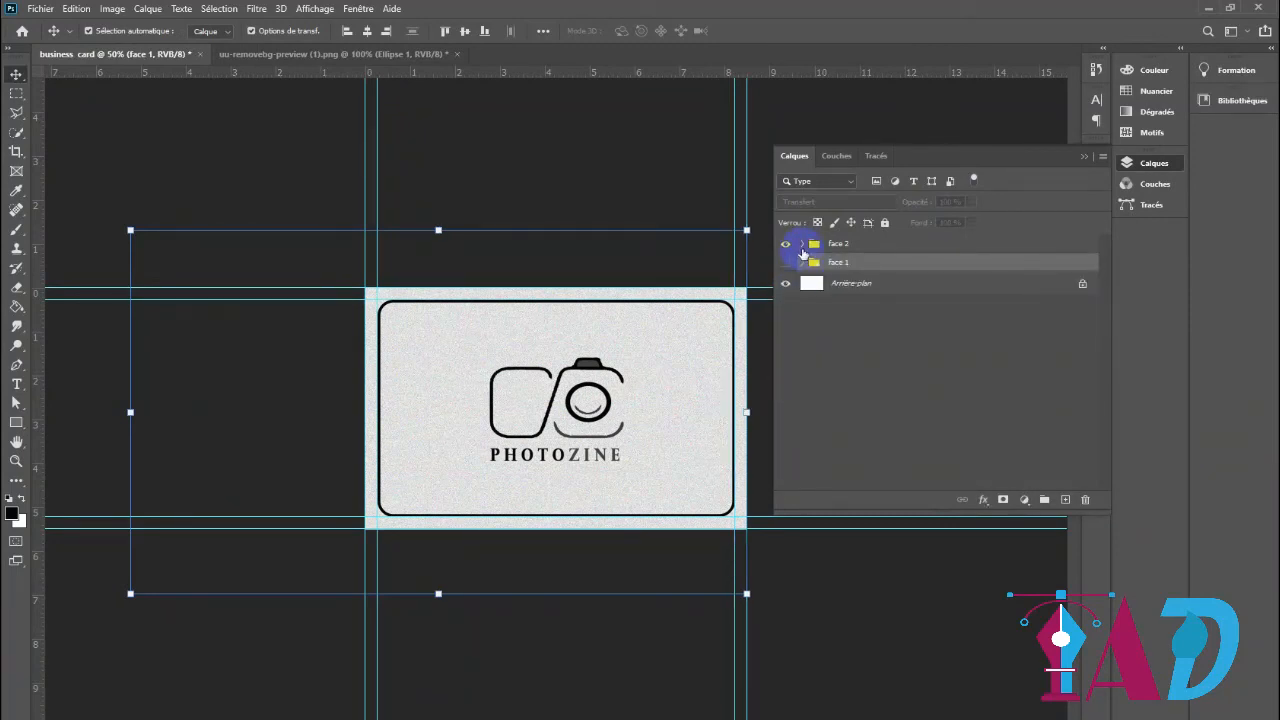
pyautogui.click(787, 245)
pyautogui.click(786, 262)
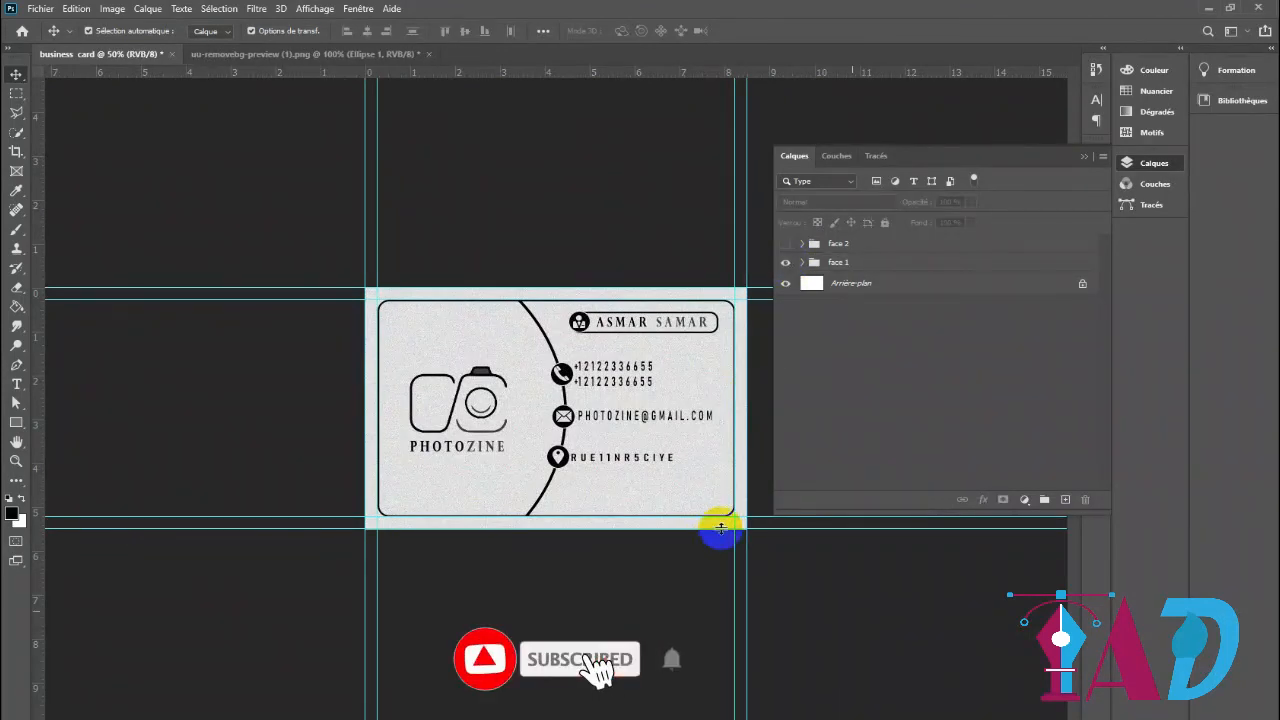
pyautogui.click(786, 262)
pyautogui.click(786, 245)
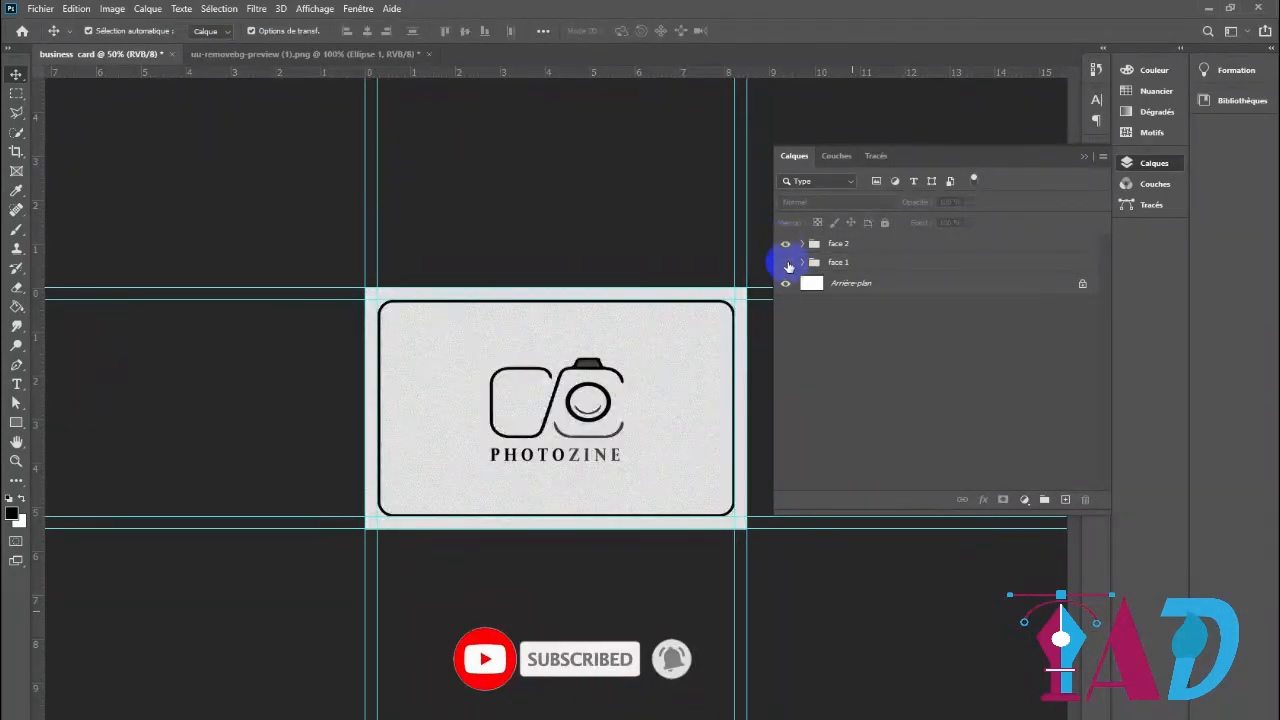
pyautogui.click(786, 262)
pyautogui.click(787, 245)
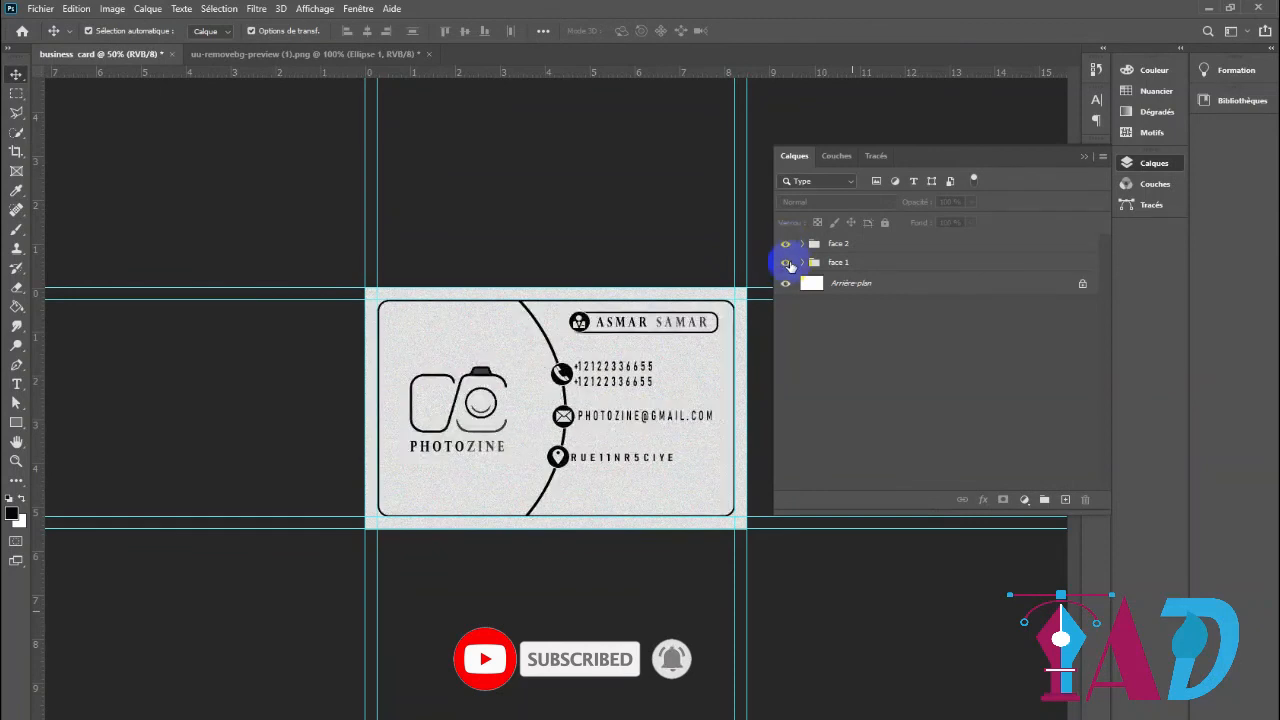
pyautogui.click(786, 262)
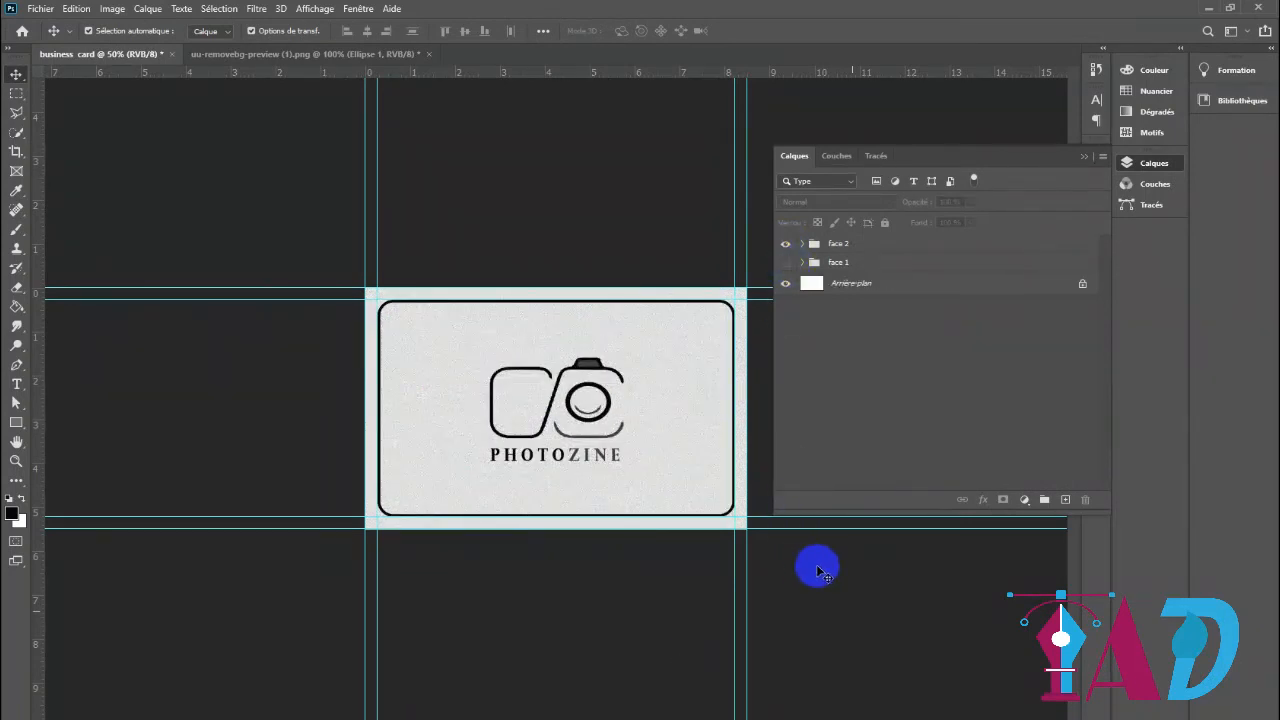